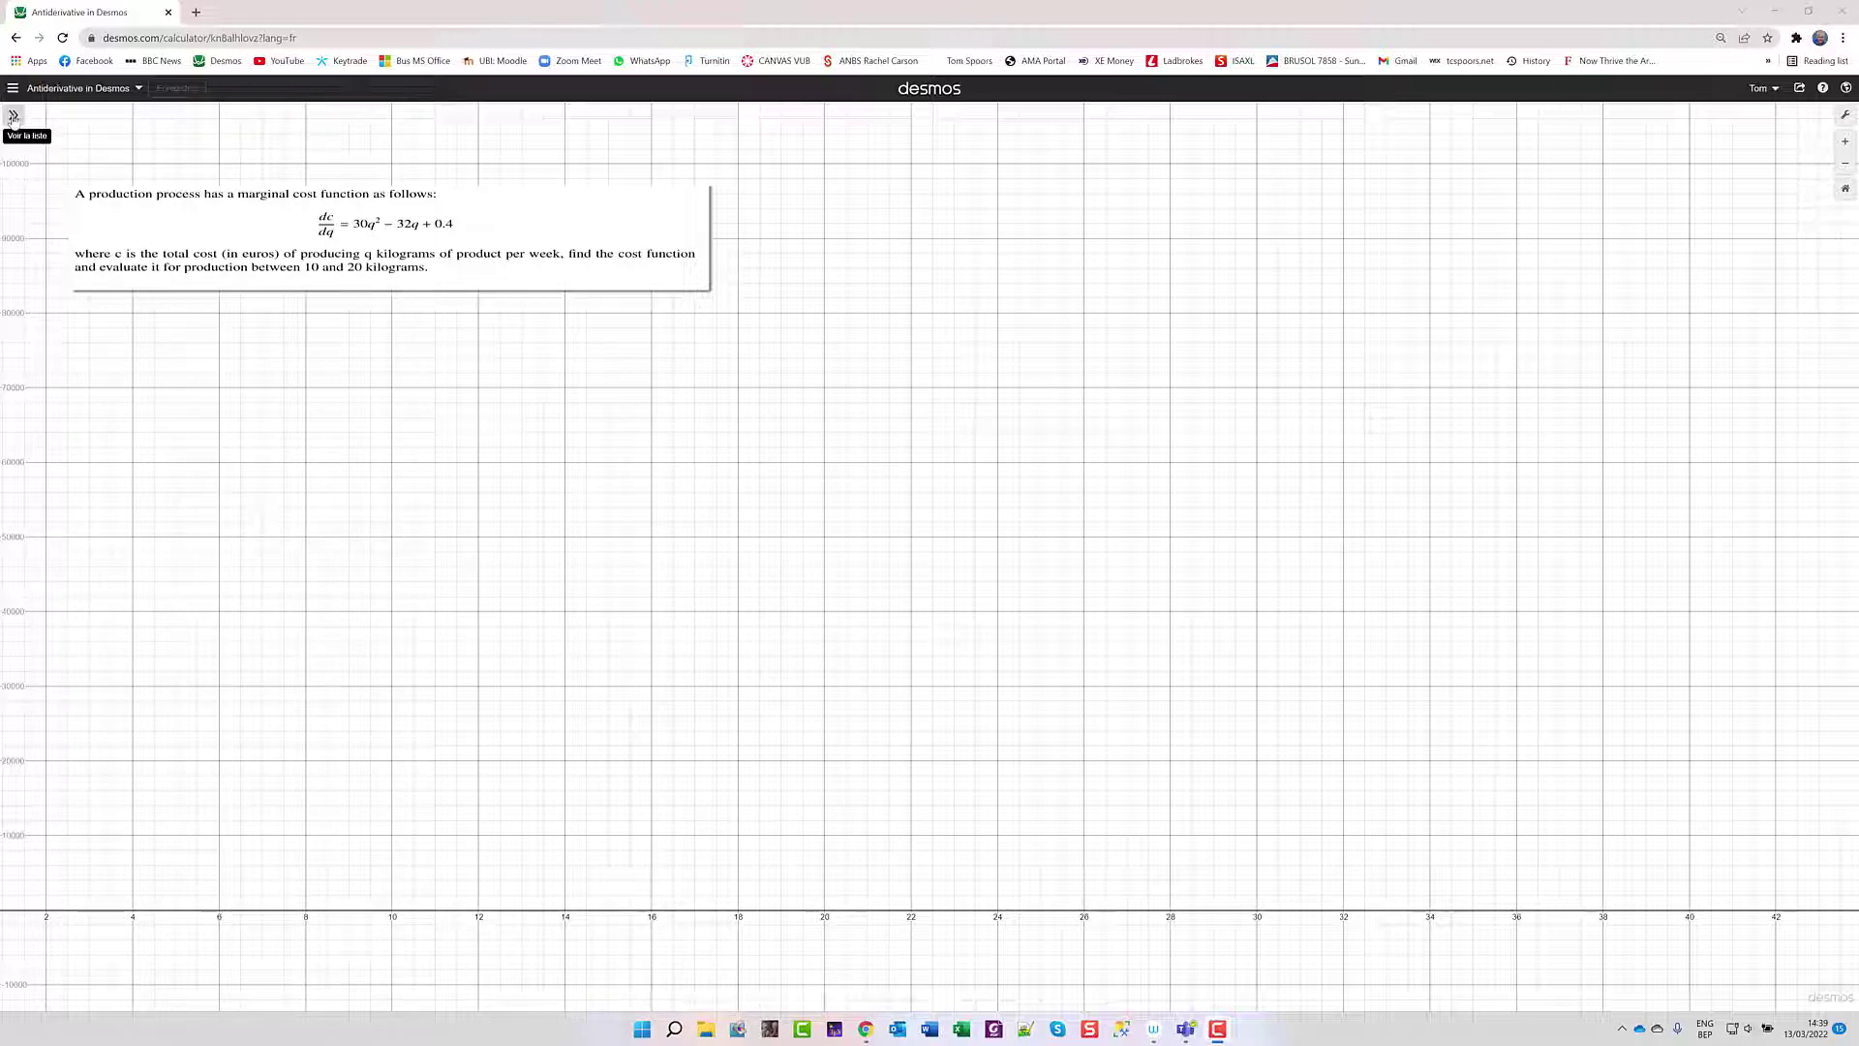
Step: Open the expression list, show the graph of g(x) = 30x² − 32x + 0.4 and trace along its curve
{"action": "left_click_drag", "start_coordinate": [232, 514], "coordinate": [325, 510]}
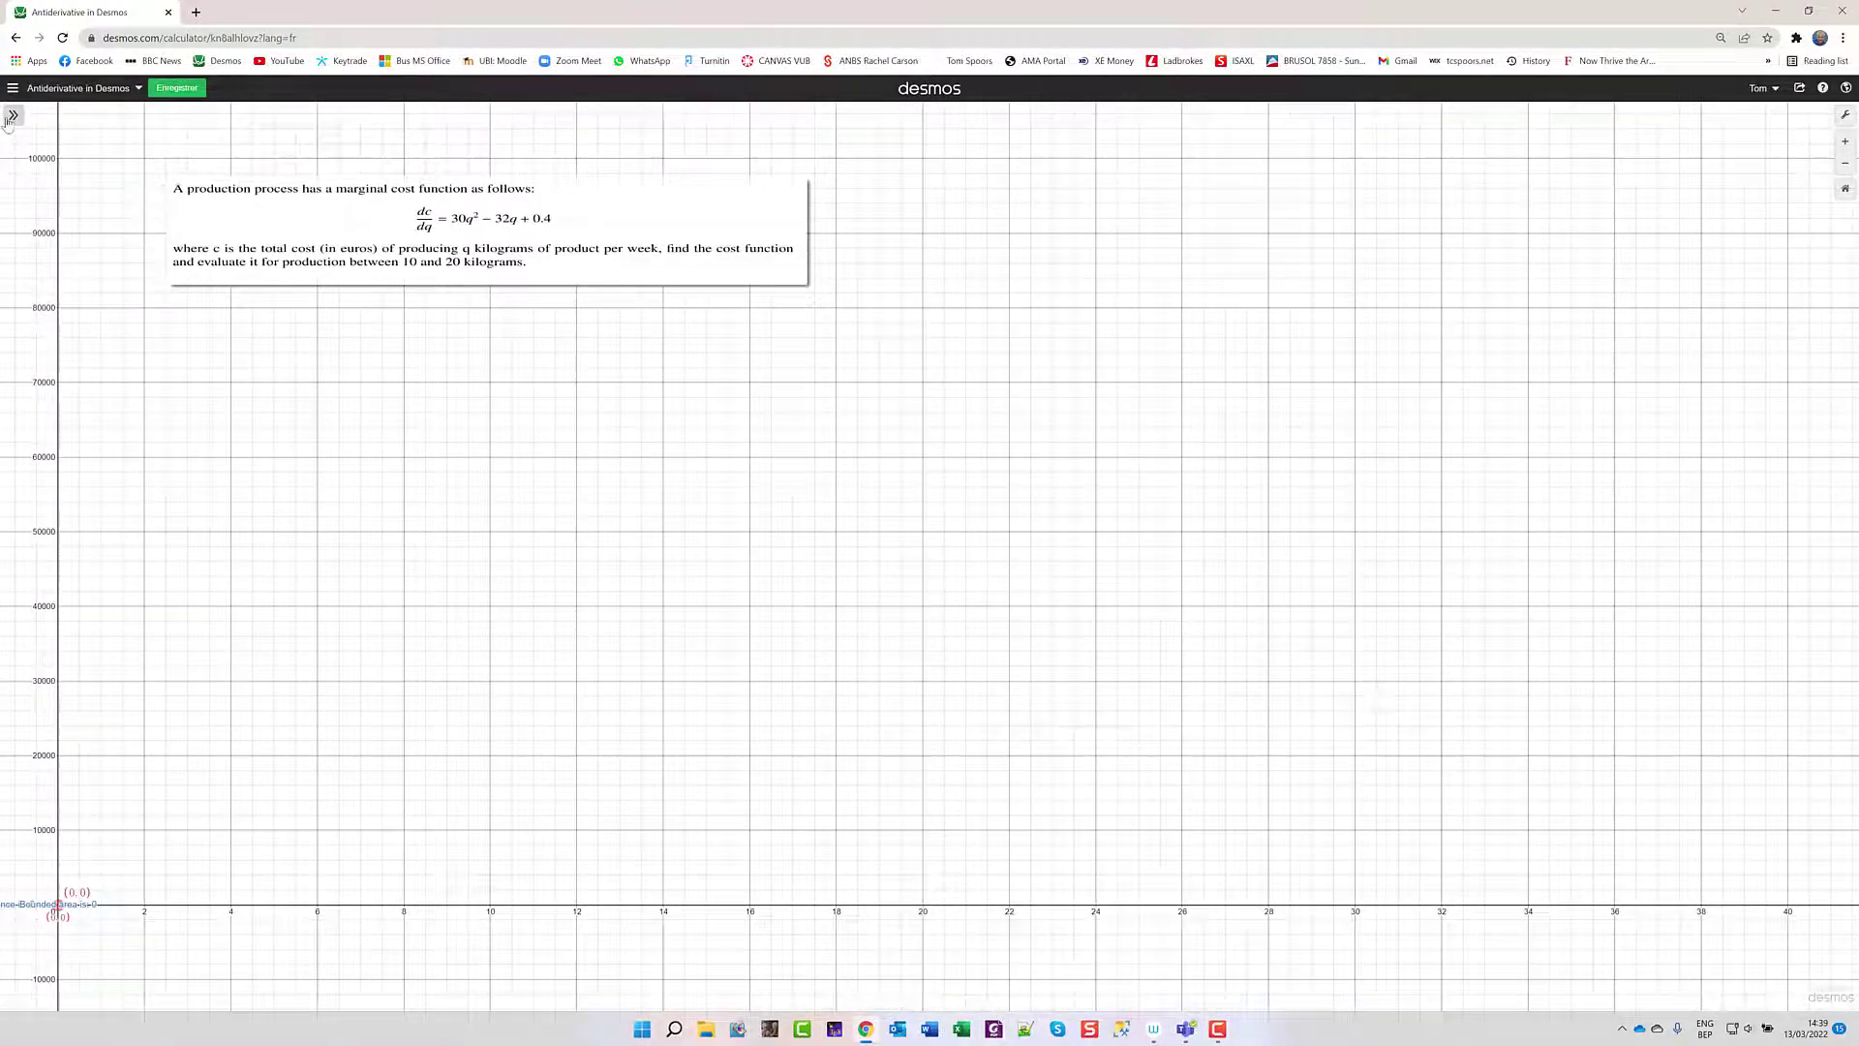
{"action": "left_click", "coordinate": [12, 115]}
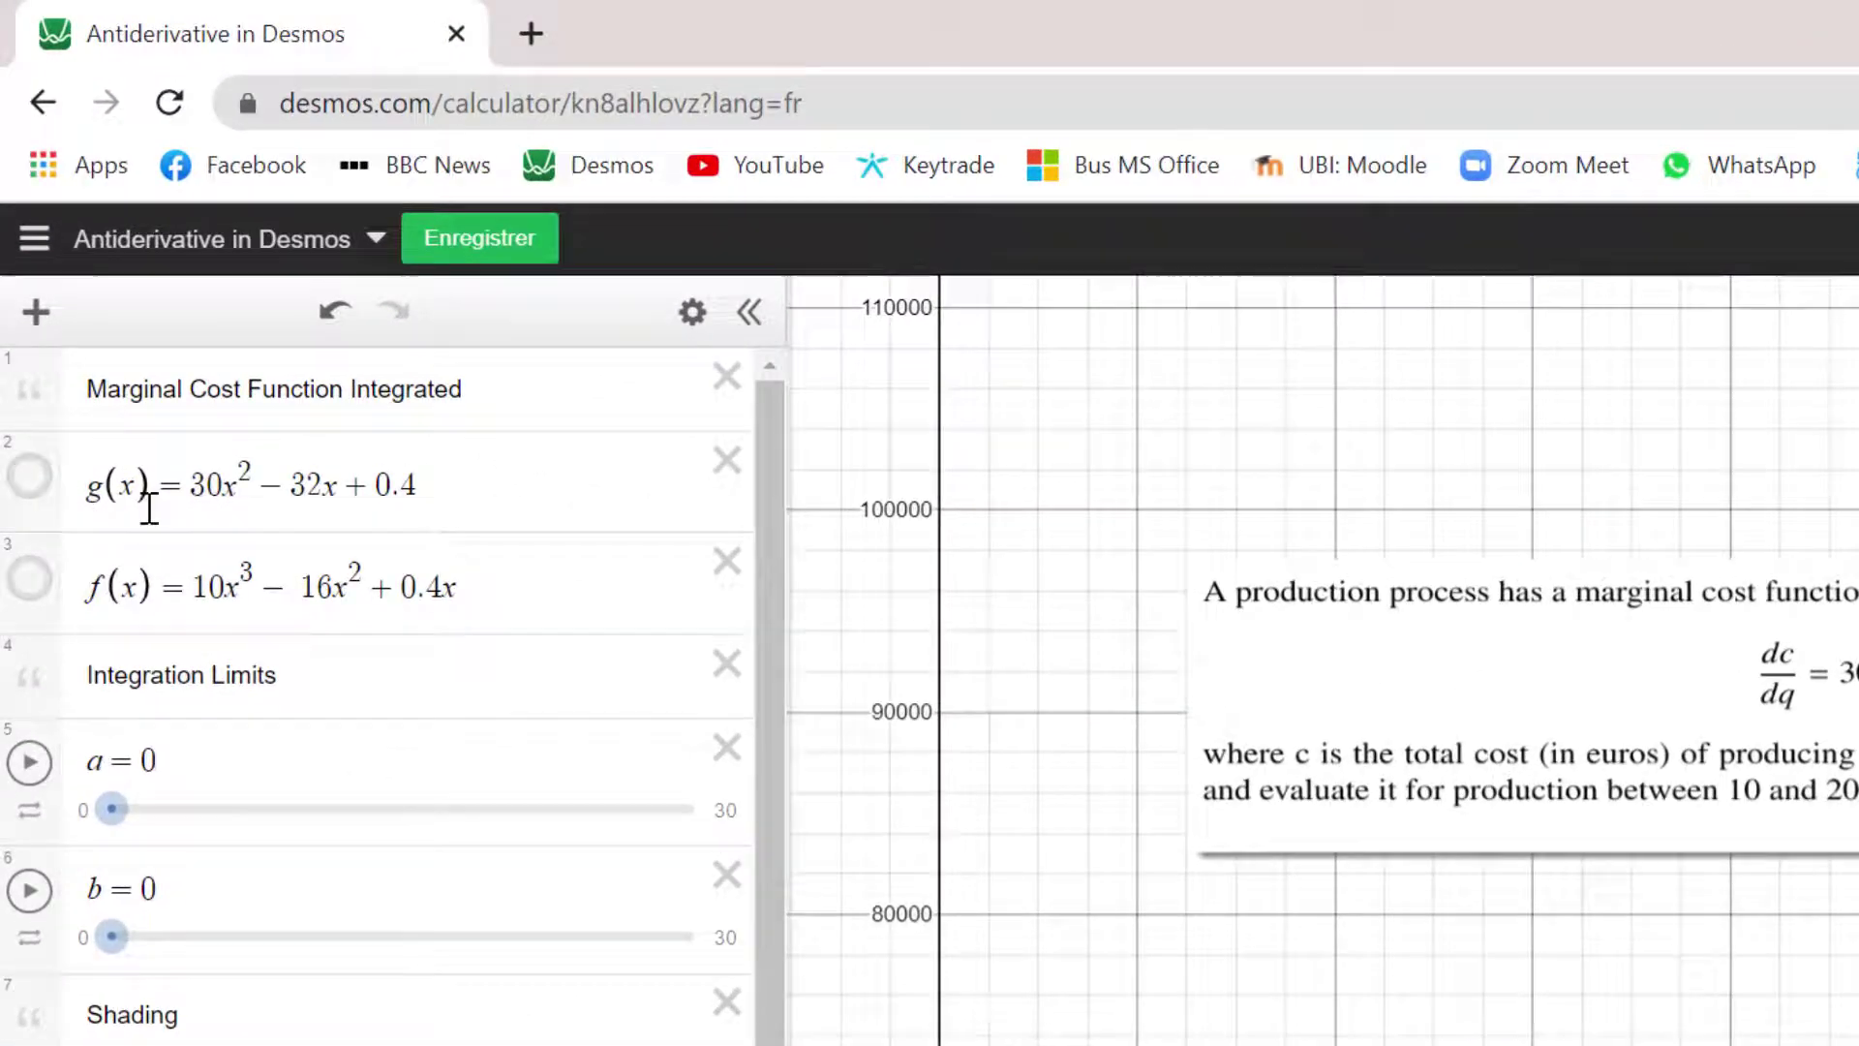
{"action": "left_click", "coordinate": [29, 484]}
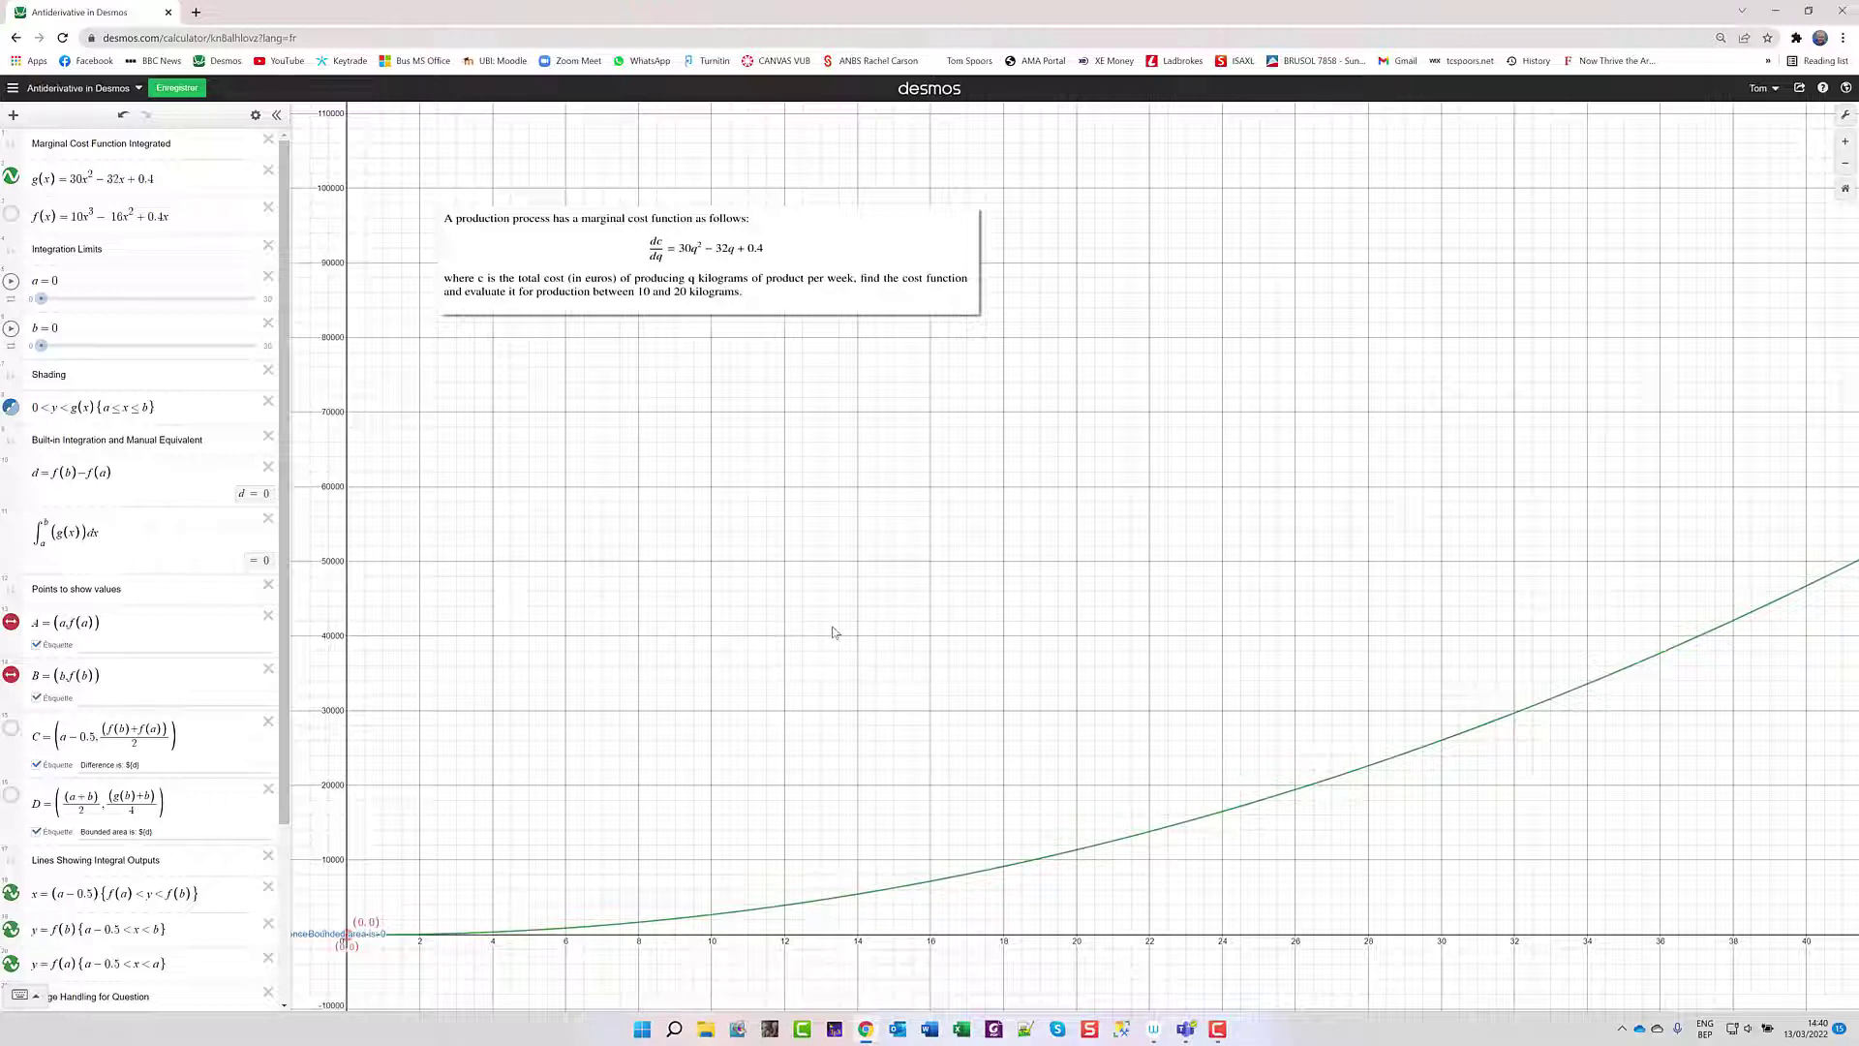
{"action": "left_click", "coordinate": [965, 874]}
{"action": "mouse_move", "coordinate": [993, 876]}
{"action": "left_mouse_down"}
{"action": "mouse_move", "coordinate": [1530, 718]}
{"action": "mouse_move", "coordinate": [896, 885]}
{"action": "left_mouse_up"}
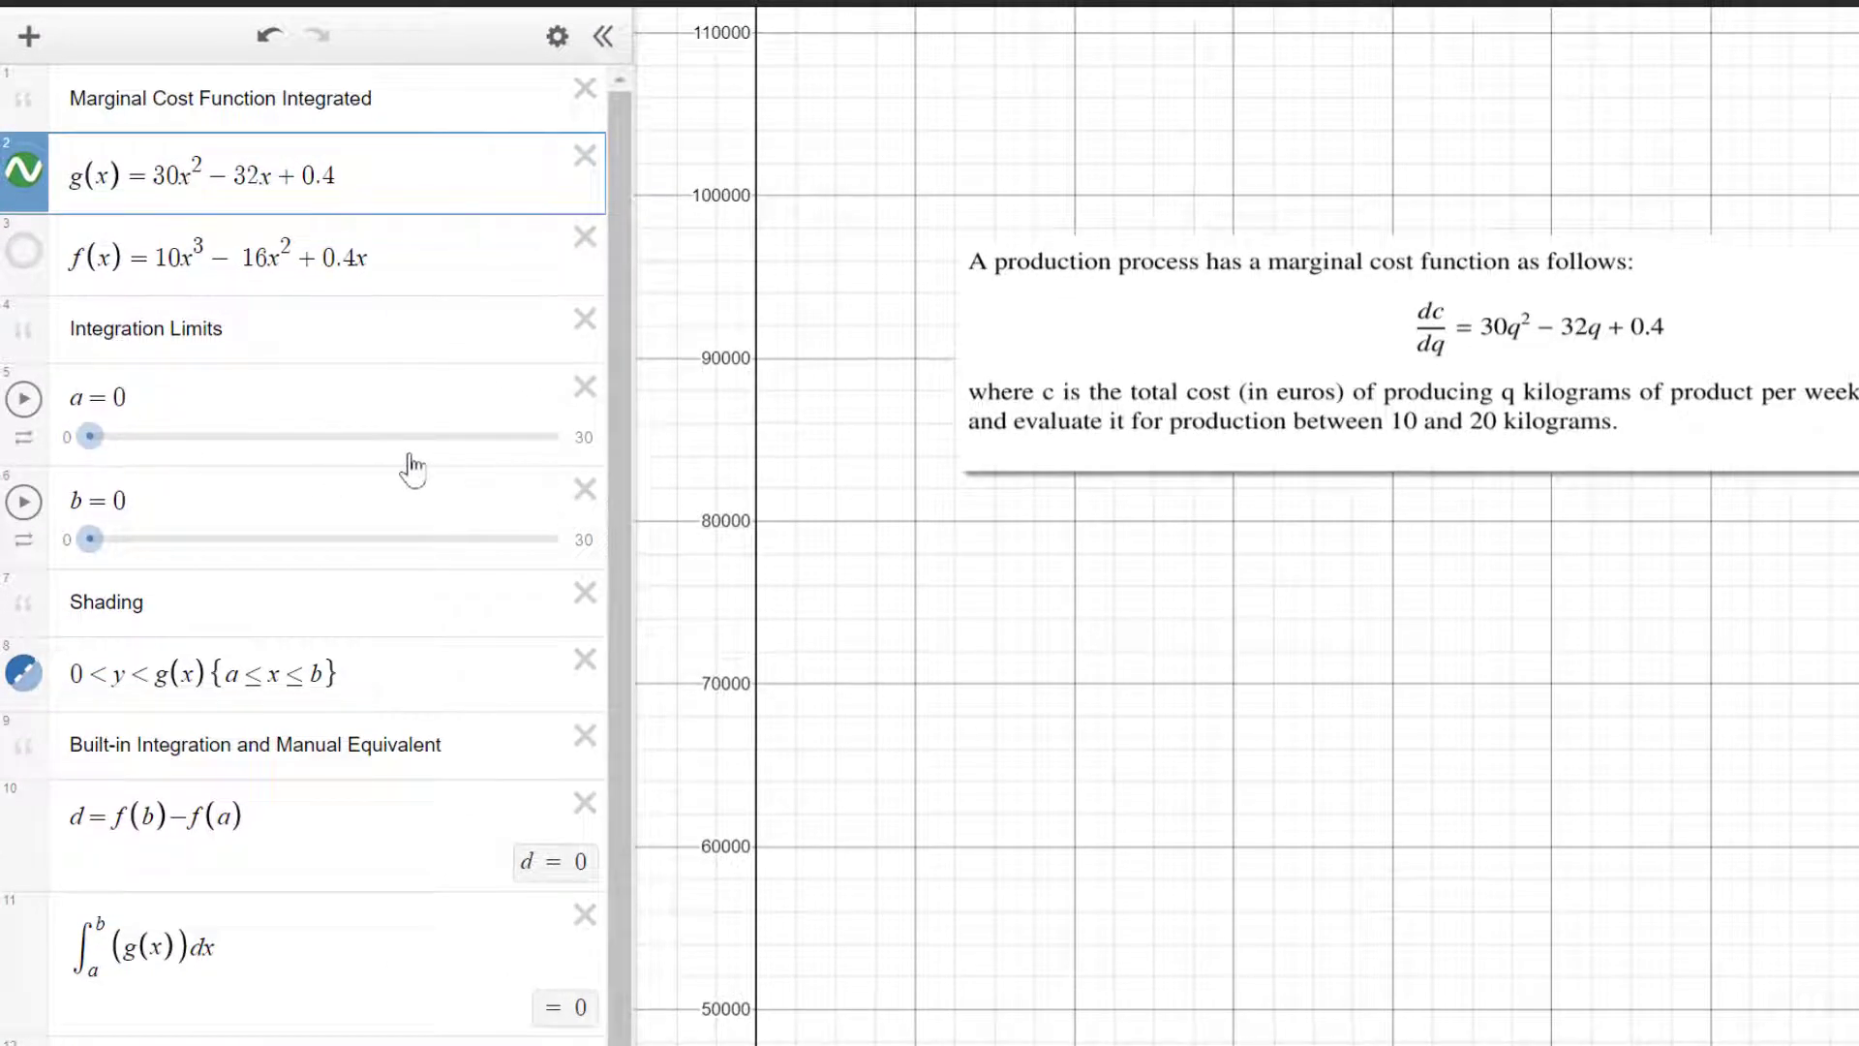
Step: Show the graph of f(x) = 10x³ − 16x² + 0.4x and trace along the f(x) and g(x) curves to compare them
{"action": "left_click_drag", "start_coordinate": [91, 436], "coordinate": [75, 487]}
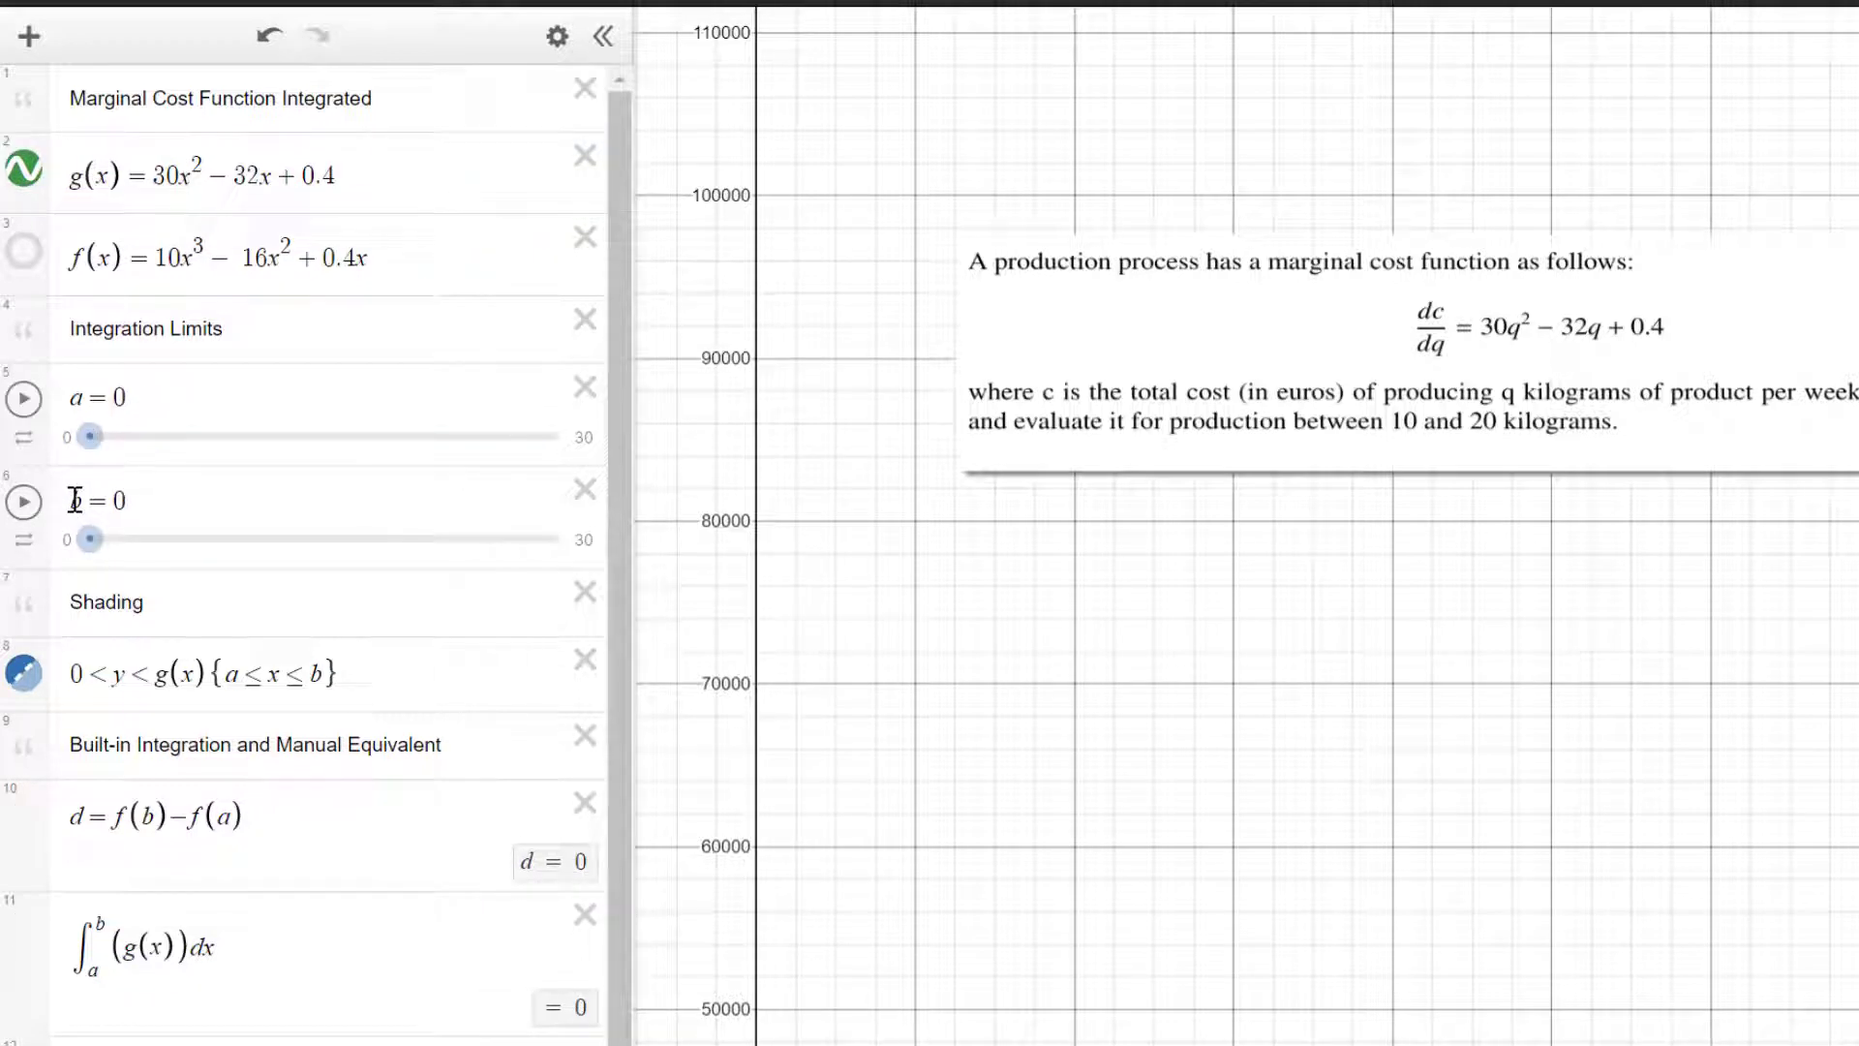
{"action": "mouse_move", "coordinate": [109, 547]}
{"action": "left_mouse_down"}
{"action": "mouse_move", "coordinate": [485, 576]}
{"action": "mouse_move", "coordinate": [226, 581]}
{"action": "mouse_move", "coordinate": [91, 539]}
{"action": "left_mouse_up"}
{"action": "left_click", "coordinate": [24, 254]}
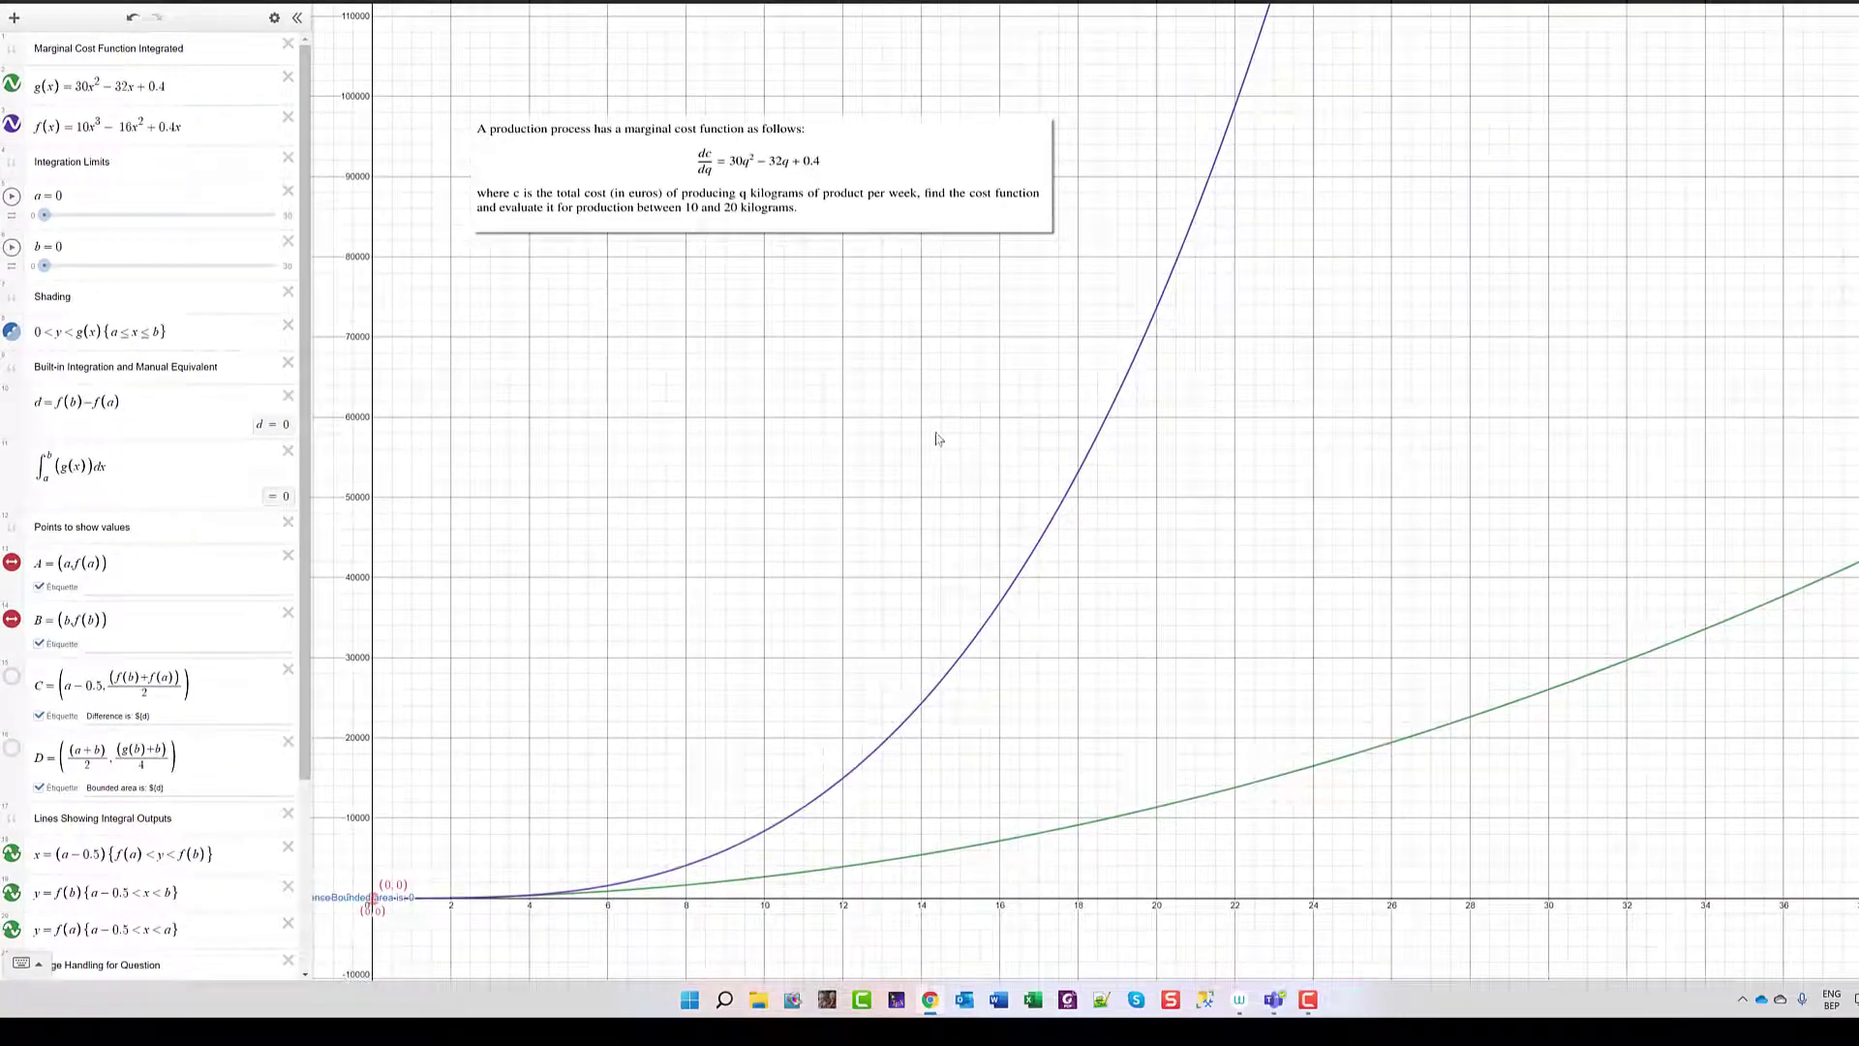
{"action": "mouse_move", "coordinate": [1066, 494]}
{"action": "left_mouse_down"}
{"action": "mouse_move", "coordinate": [1176, 357]}
{"action": "mouse_move", "coordinate": [1218, 211]}
{"action": "mouse_move", "coordinate": [1027, 658]}
{"action": "mouse_move", "coordinate": [871, 784]}
{"action": "mouse_move", "coordinate": [845, 765]}
{"action": "mouse_move", "coordinate": [1026, 572]}
{"action": "mouse_move", "coordinate": [1143, 358]}
{"action": "mouse_move", "coordinate": [1186, 344]}
{"action": "mouse_move", "coordinate": [965, 674]}
{"action": "mouse_move", "coordinate": [889, 737]}
{"action": "left_mouse_up"}
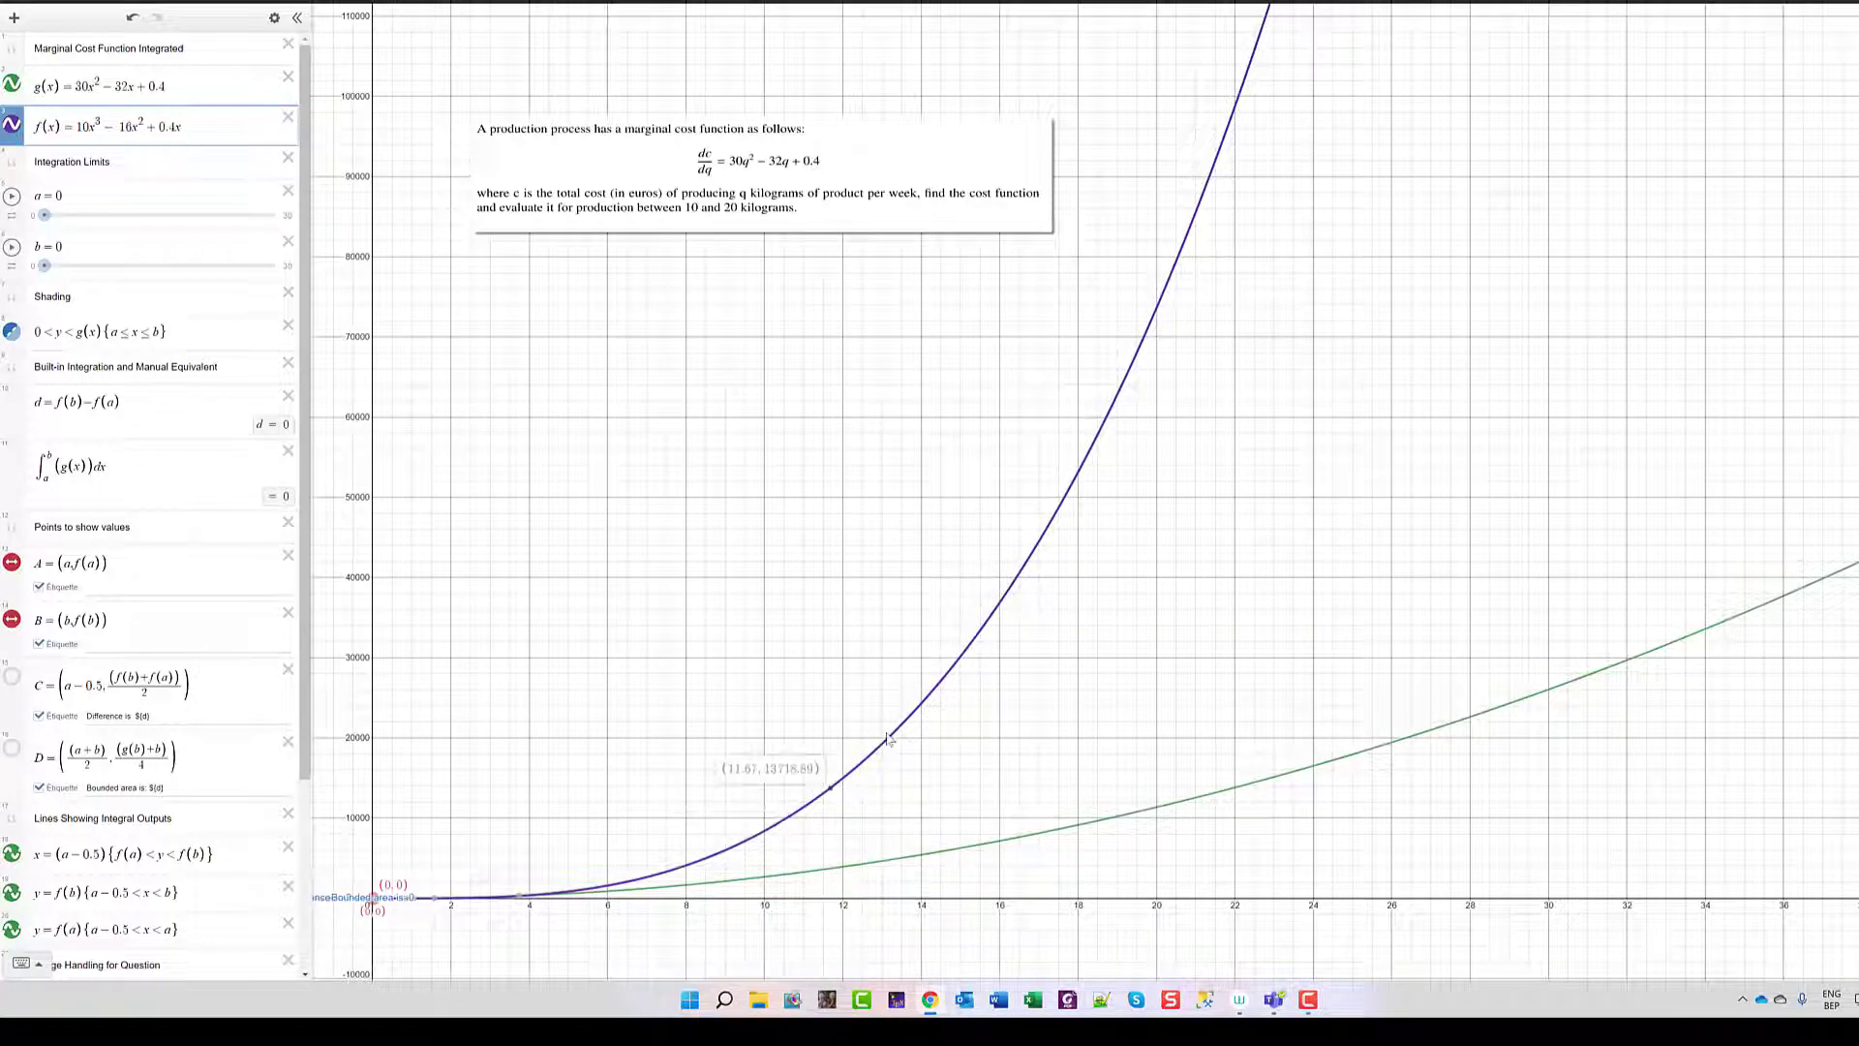
{"action": "left_click", "coordinate": [954, 858]}
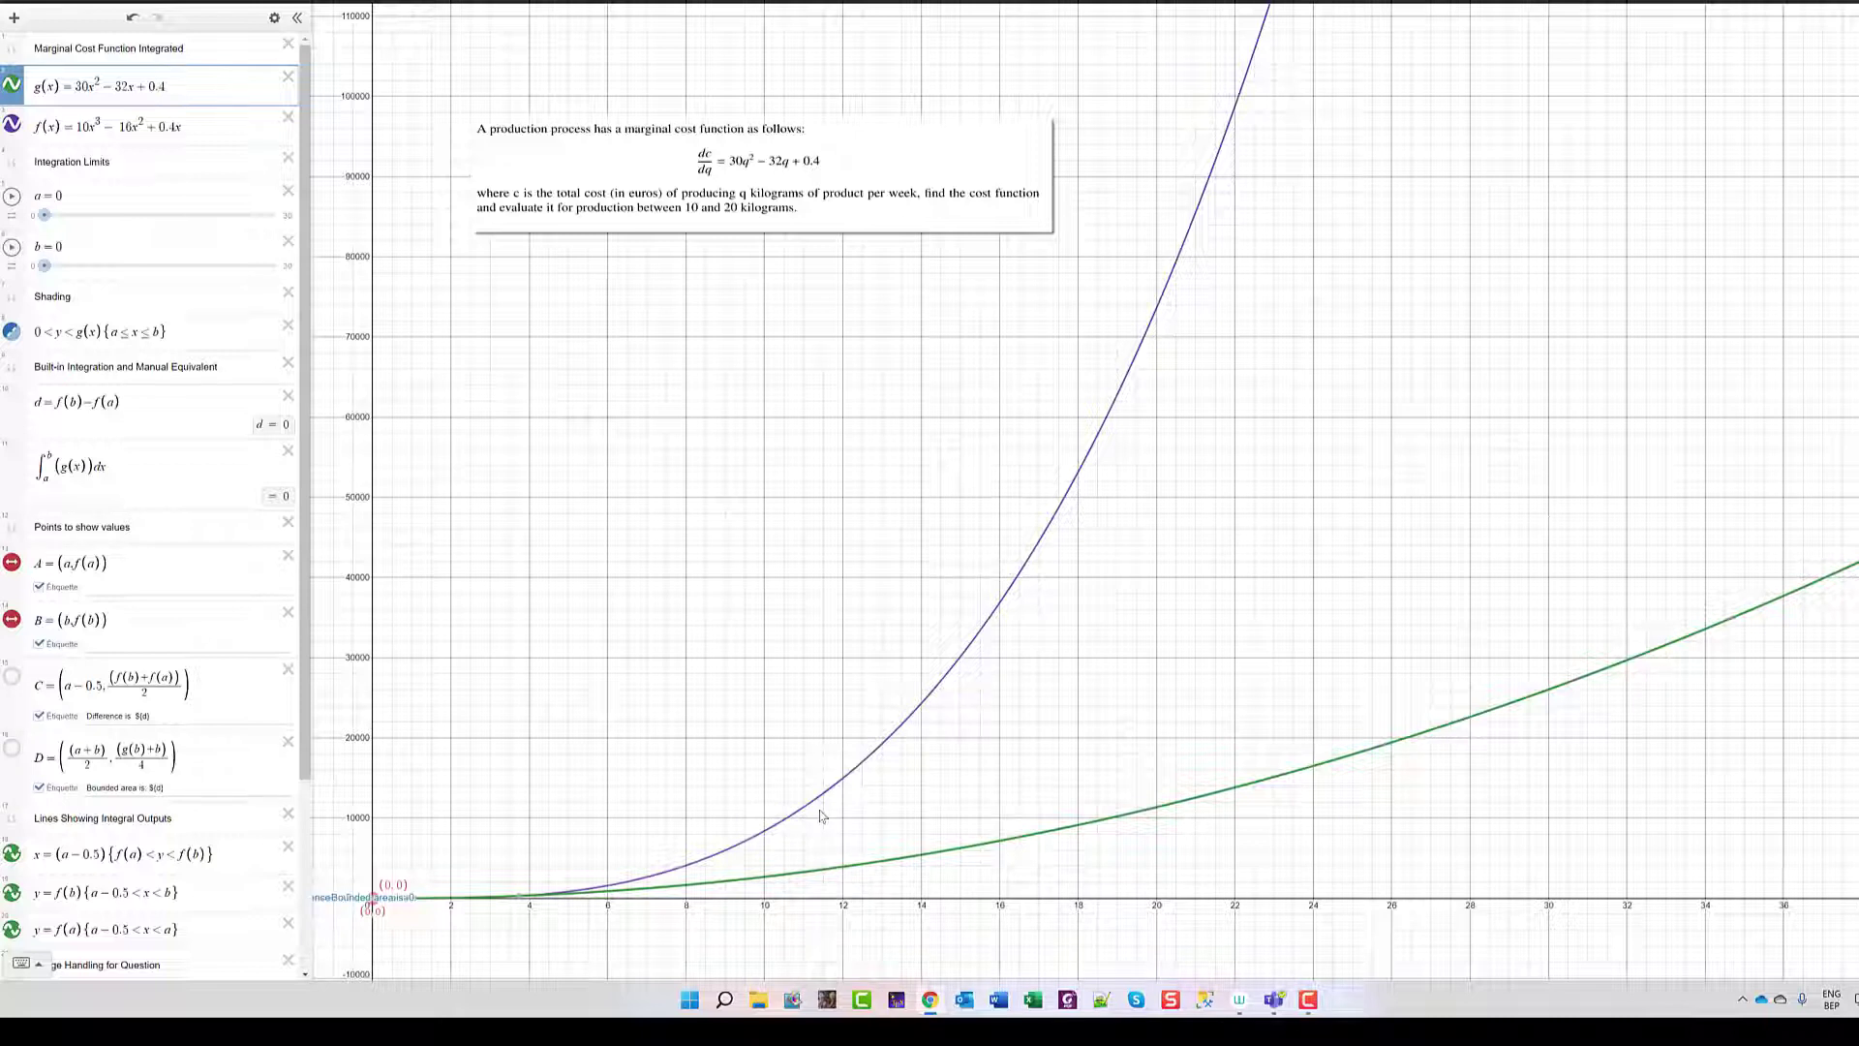
{"action": "left_click", "coordinate": [857, 767]}
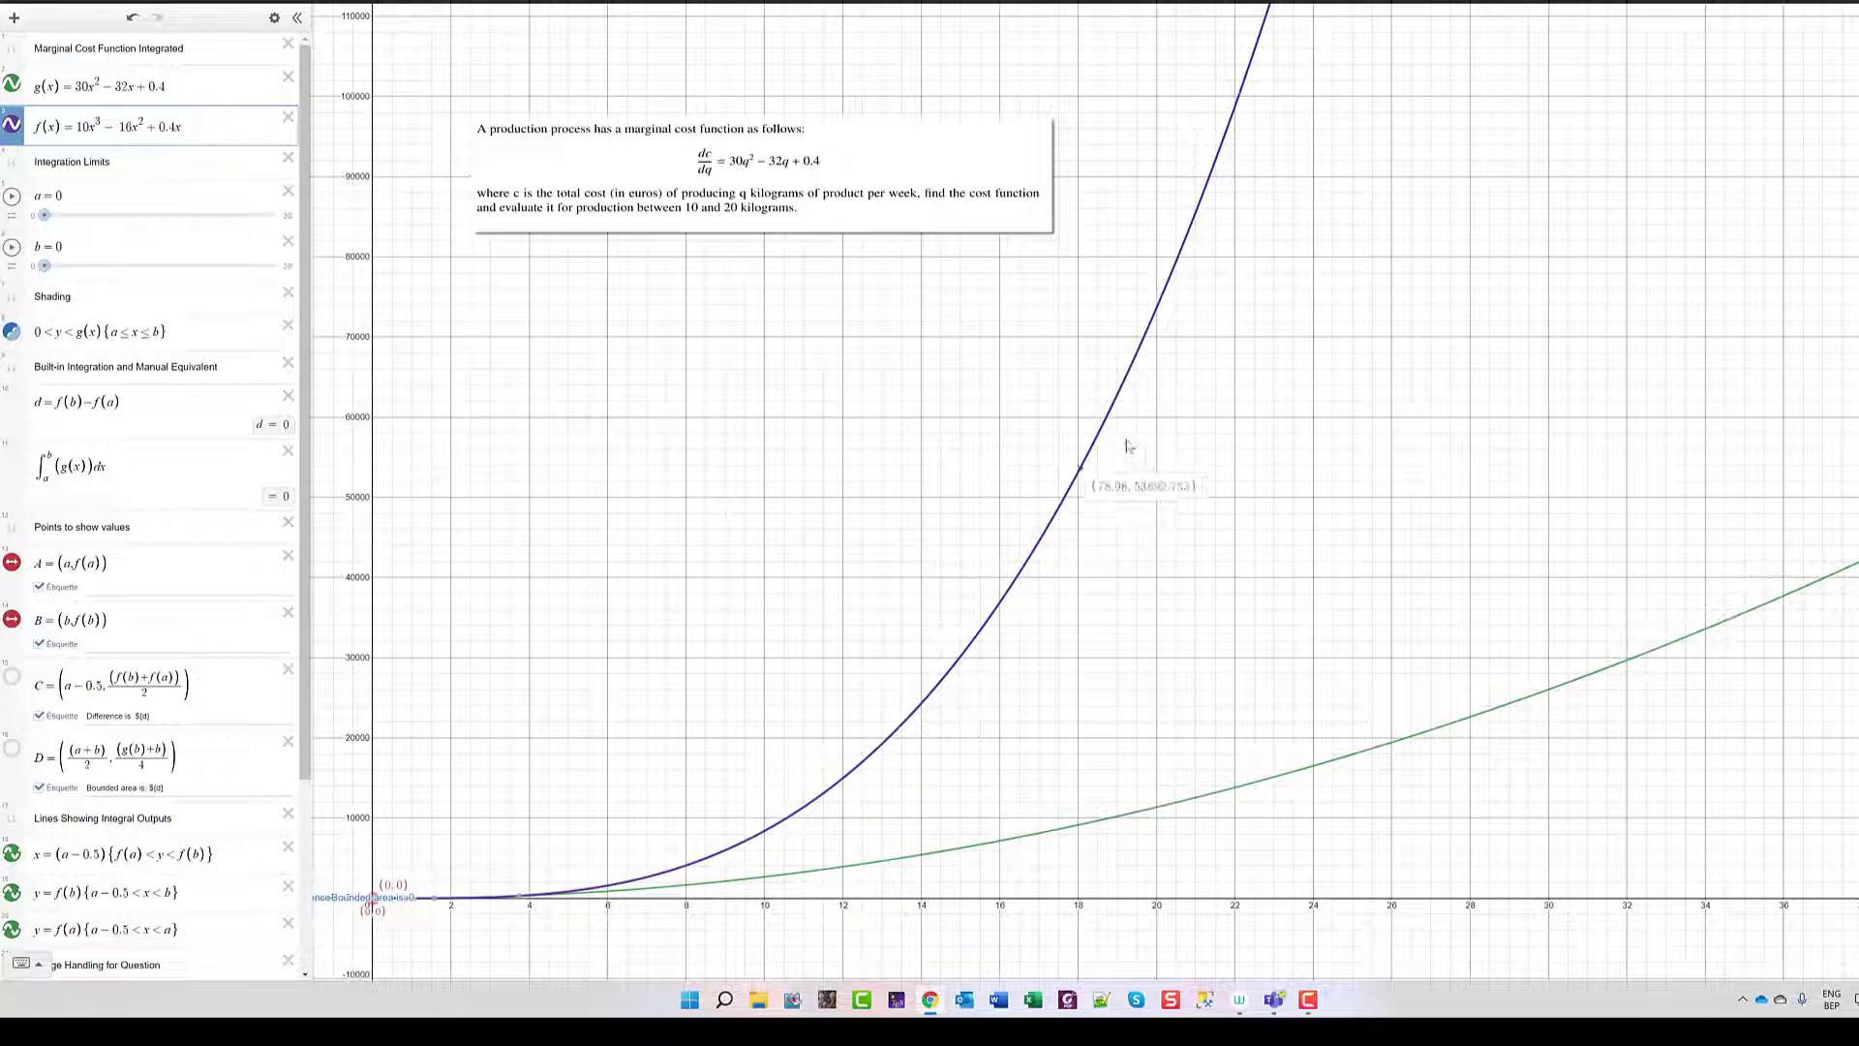
{"action": "left_click", "coordinate": [845, 867]}
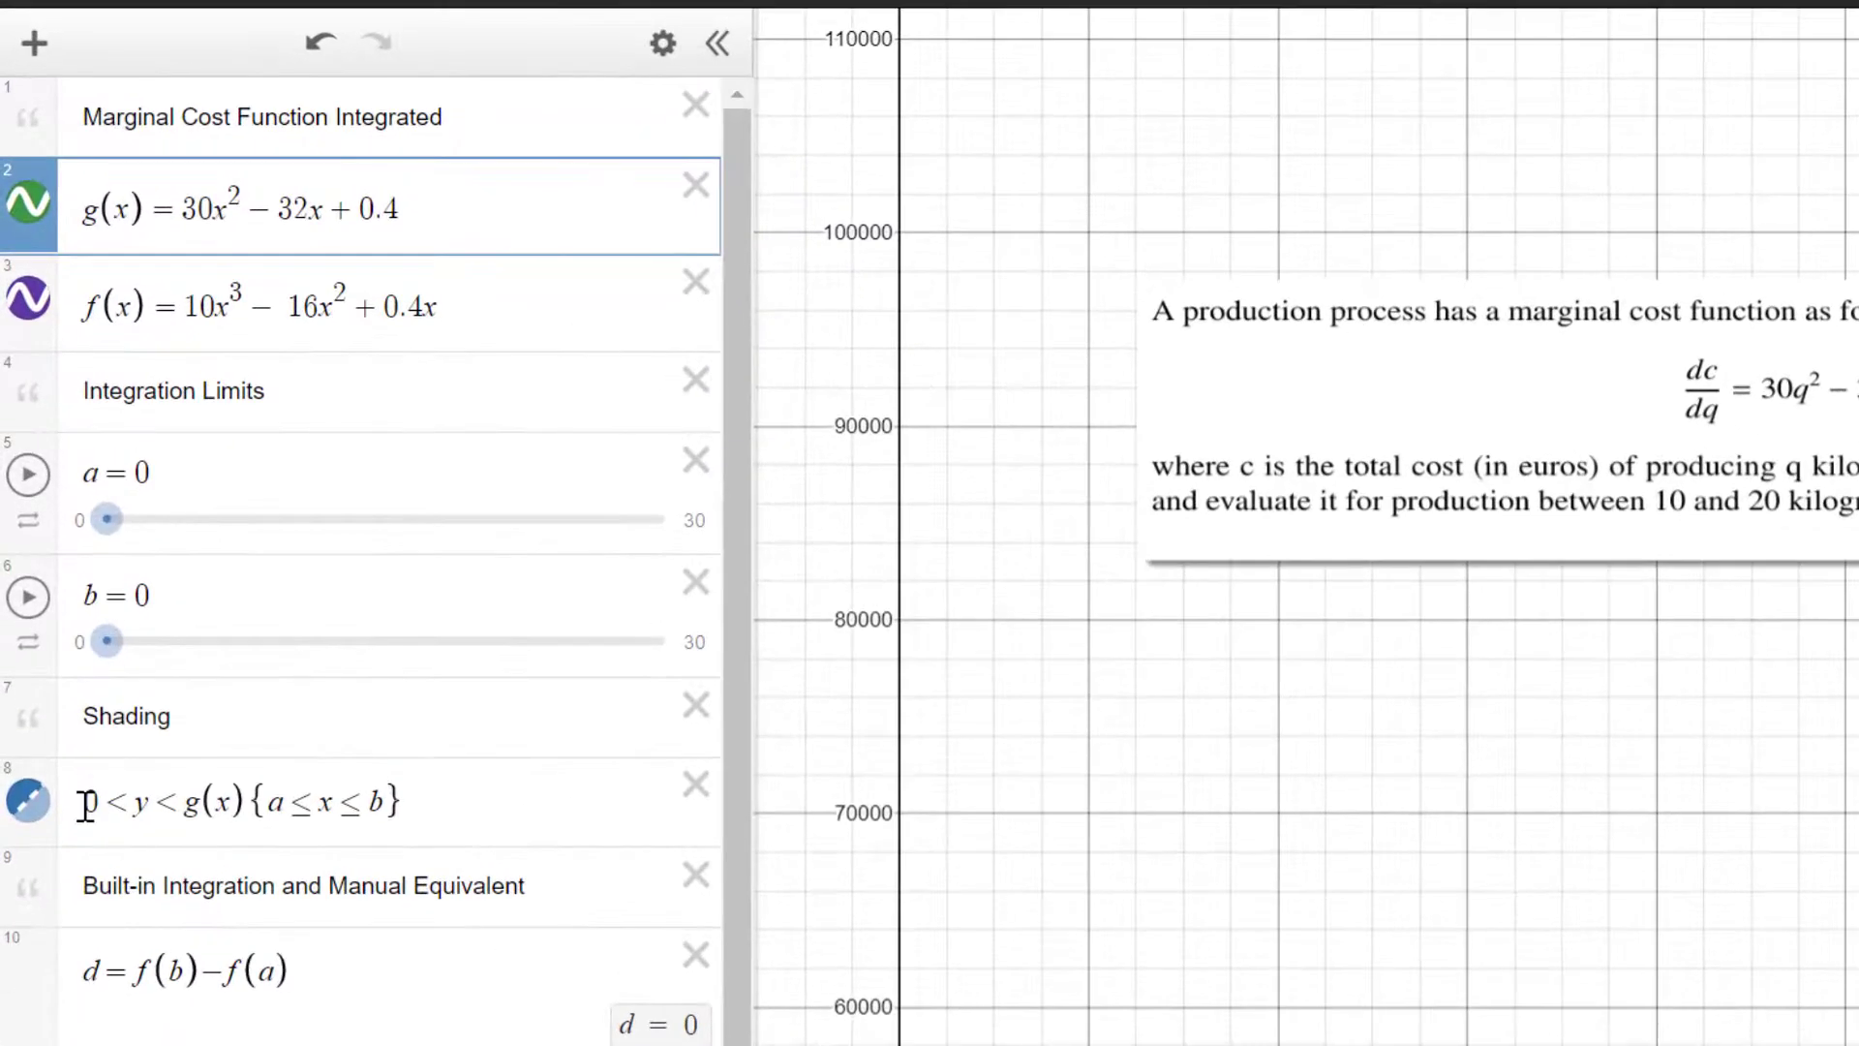
Step: Set the upper integration limit b to 20
{"action": "left_click_drag", "start_coordinate": [86, 804], "coordinate": [247, 803]}
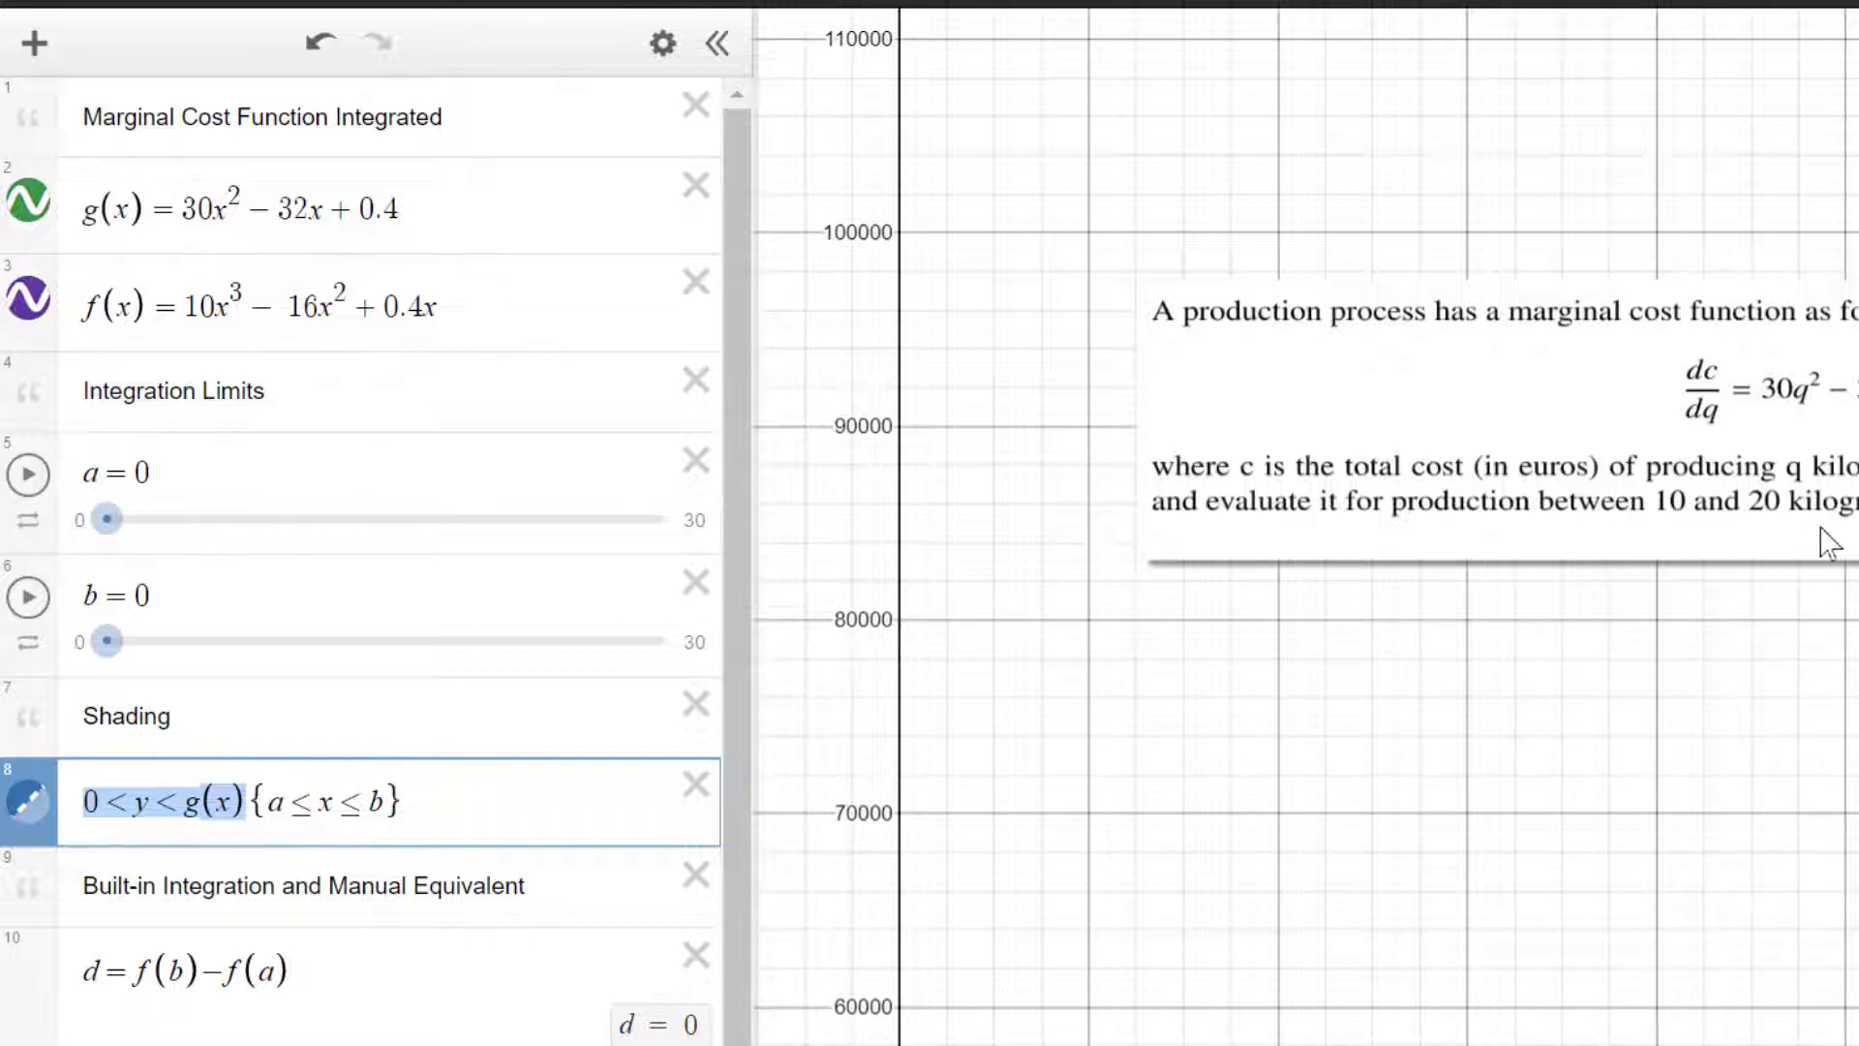
{"action": "left_click_drag", "start_coordinate": [113, 643], "coordinate": [521, 669]}
{"action": "left_click", "coordinate": [236, 605]}
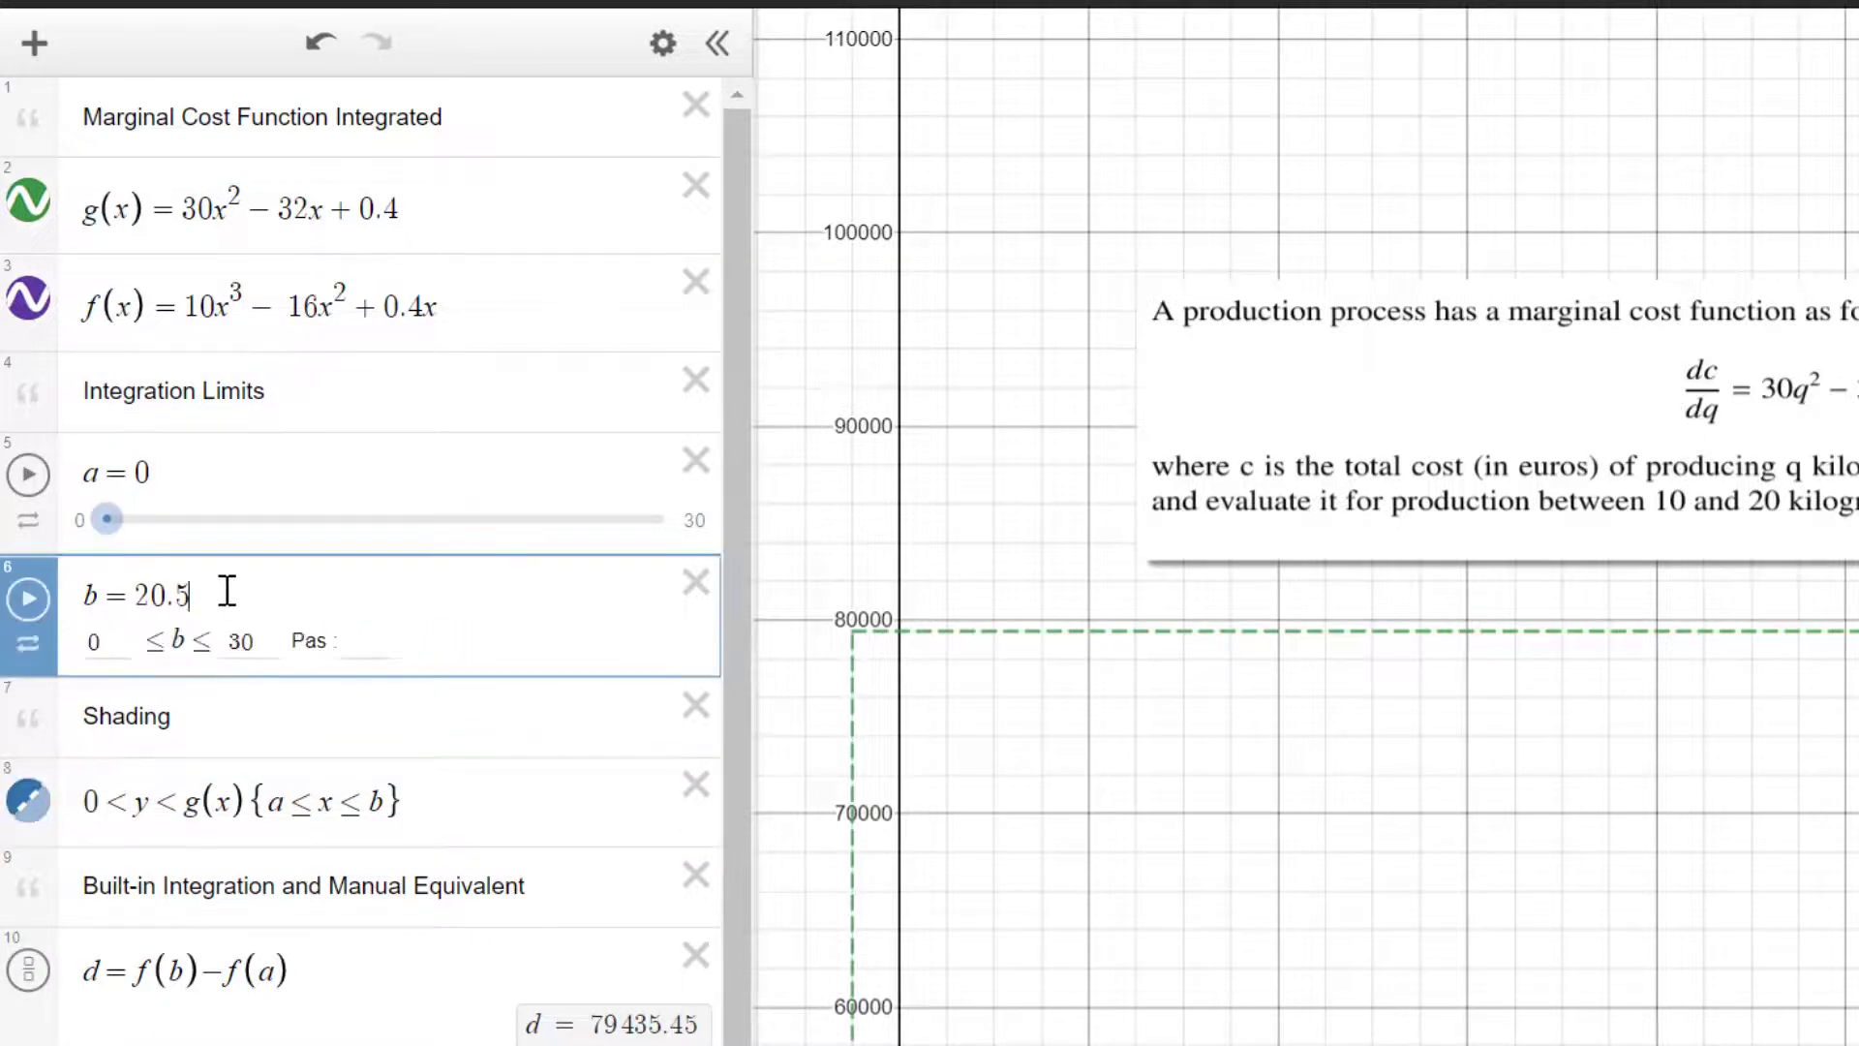
{"action": "key", "text": "BackSpace"}
{"action": "key", "text": "BackSpace"}
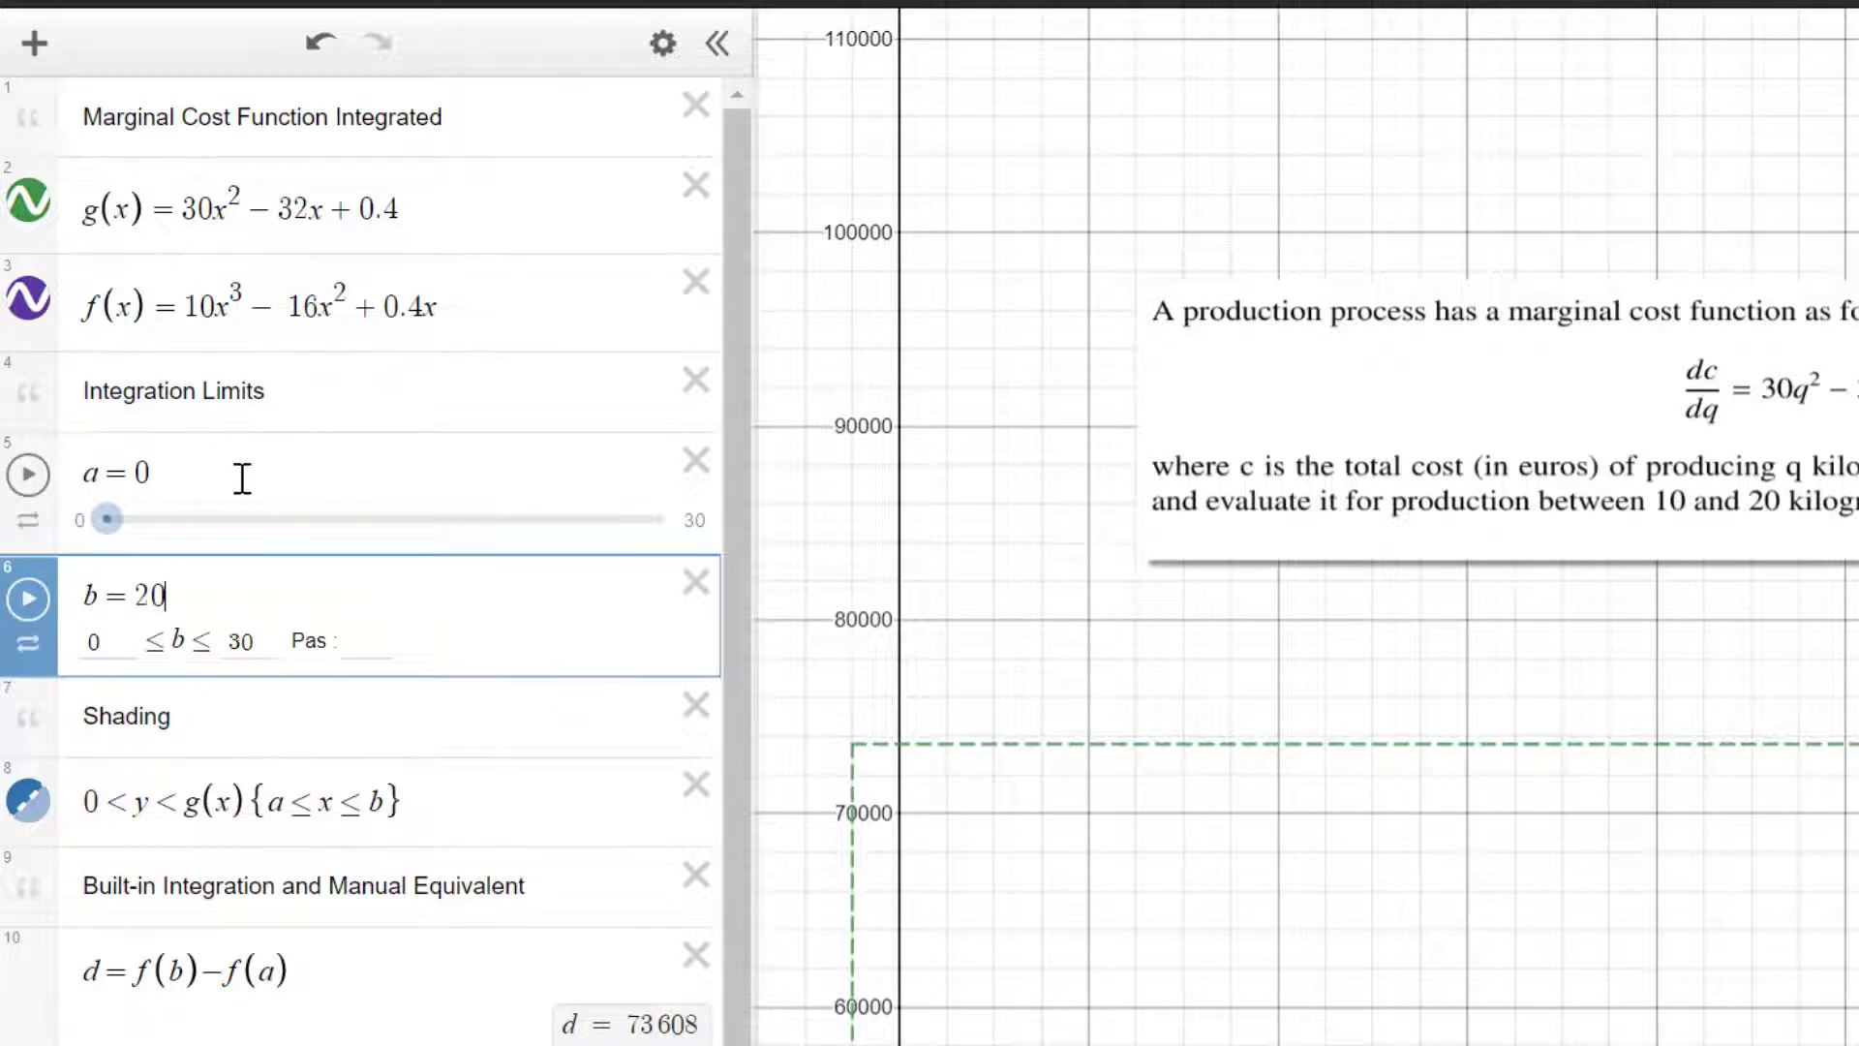
Step: Set the lower integration limit a to 10
{"action": "left_click_drag", "start_coordinate": [111, 528], "coordinate": [324, 540]}
{"action": "left_click_drag", "start_coordinate": [203, 472], "coordinate": [88, 478]}
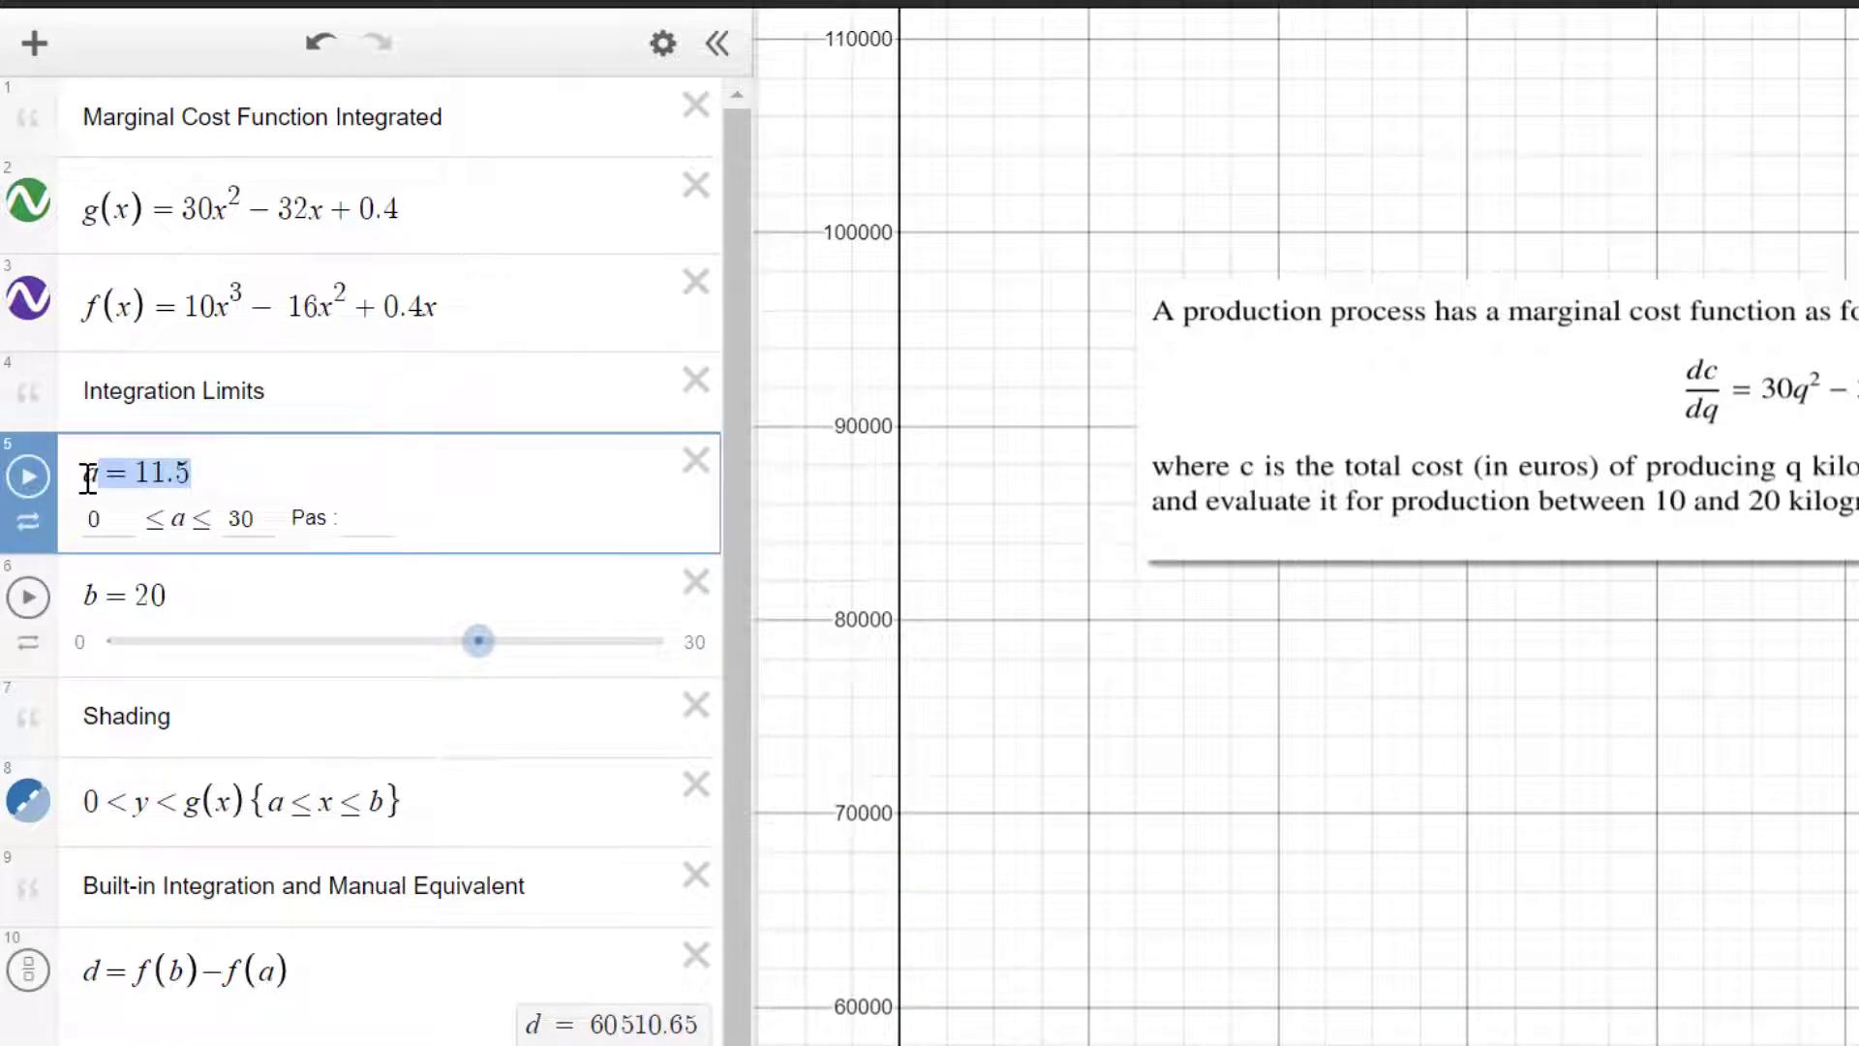
{"action": "key", "text": "BackSpace"}
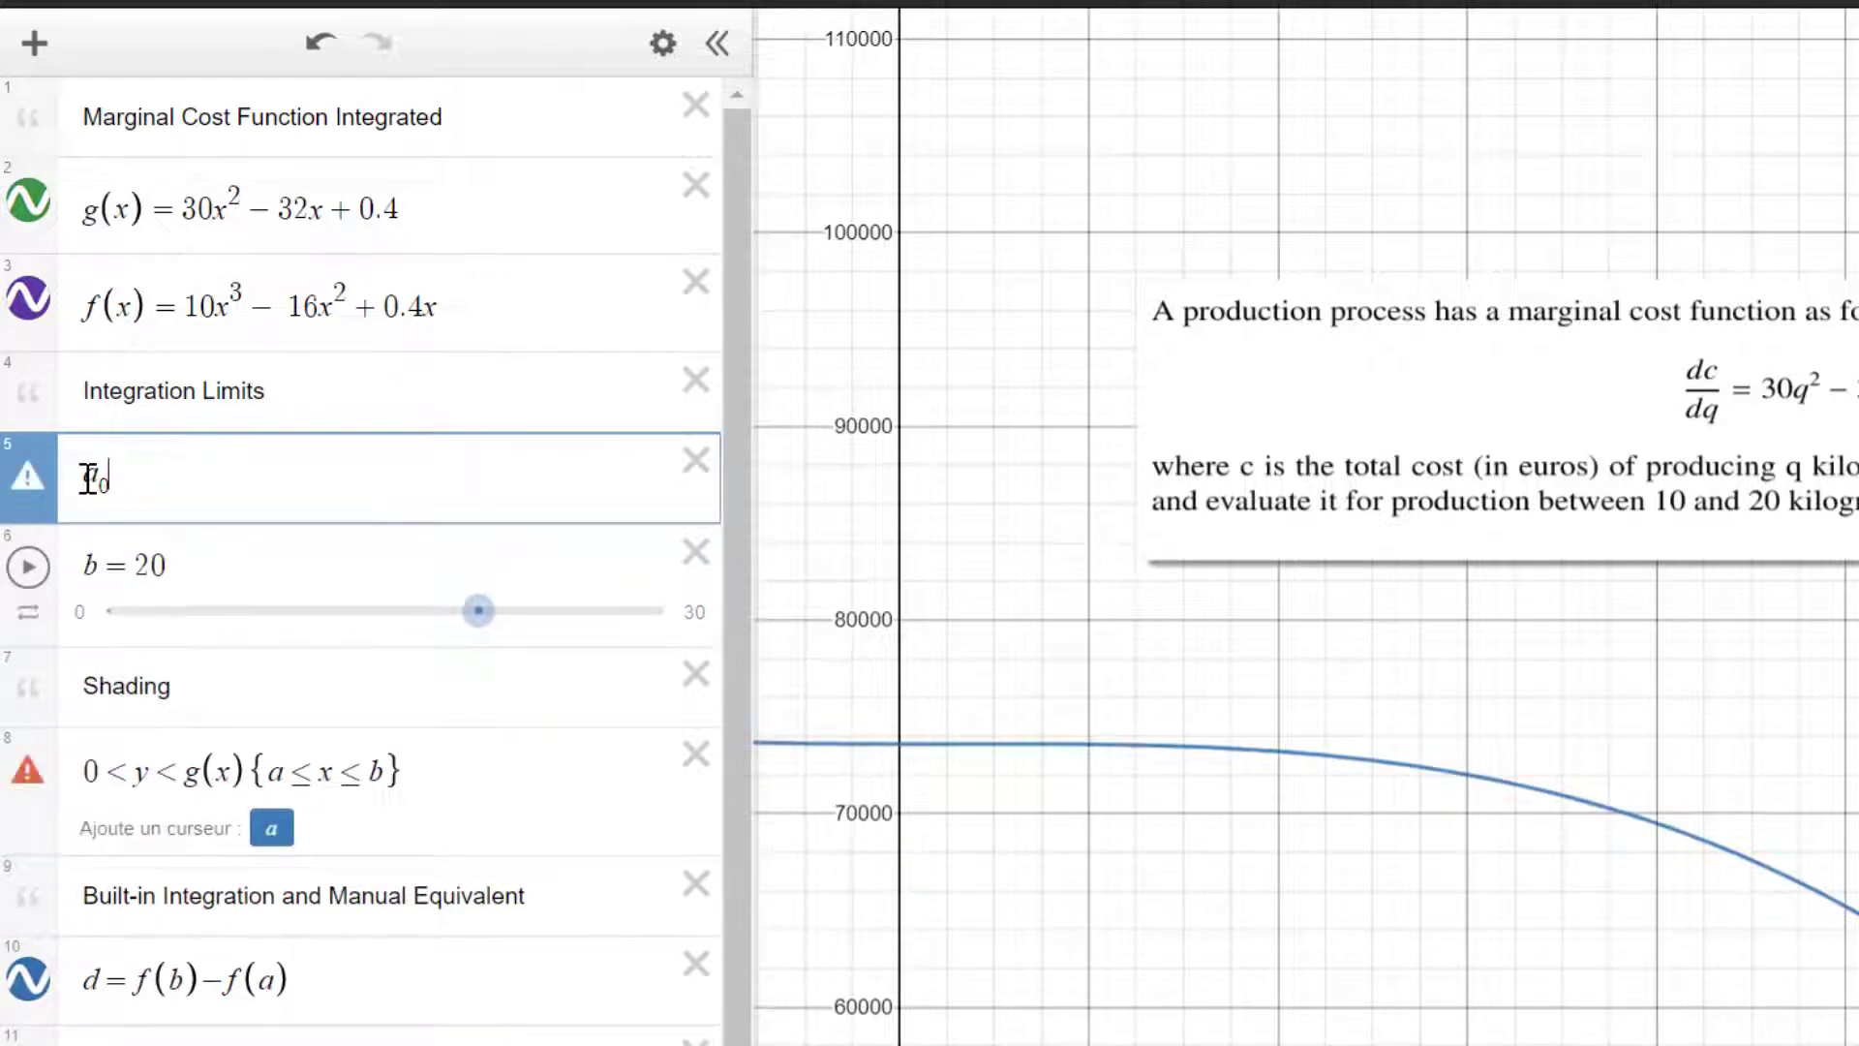
{"action": "key", "text": "ctrl+z"}
{"action": "key", "text": "BackSpace"}
{"action": "key", "text": "BackSpace"}
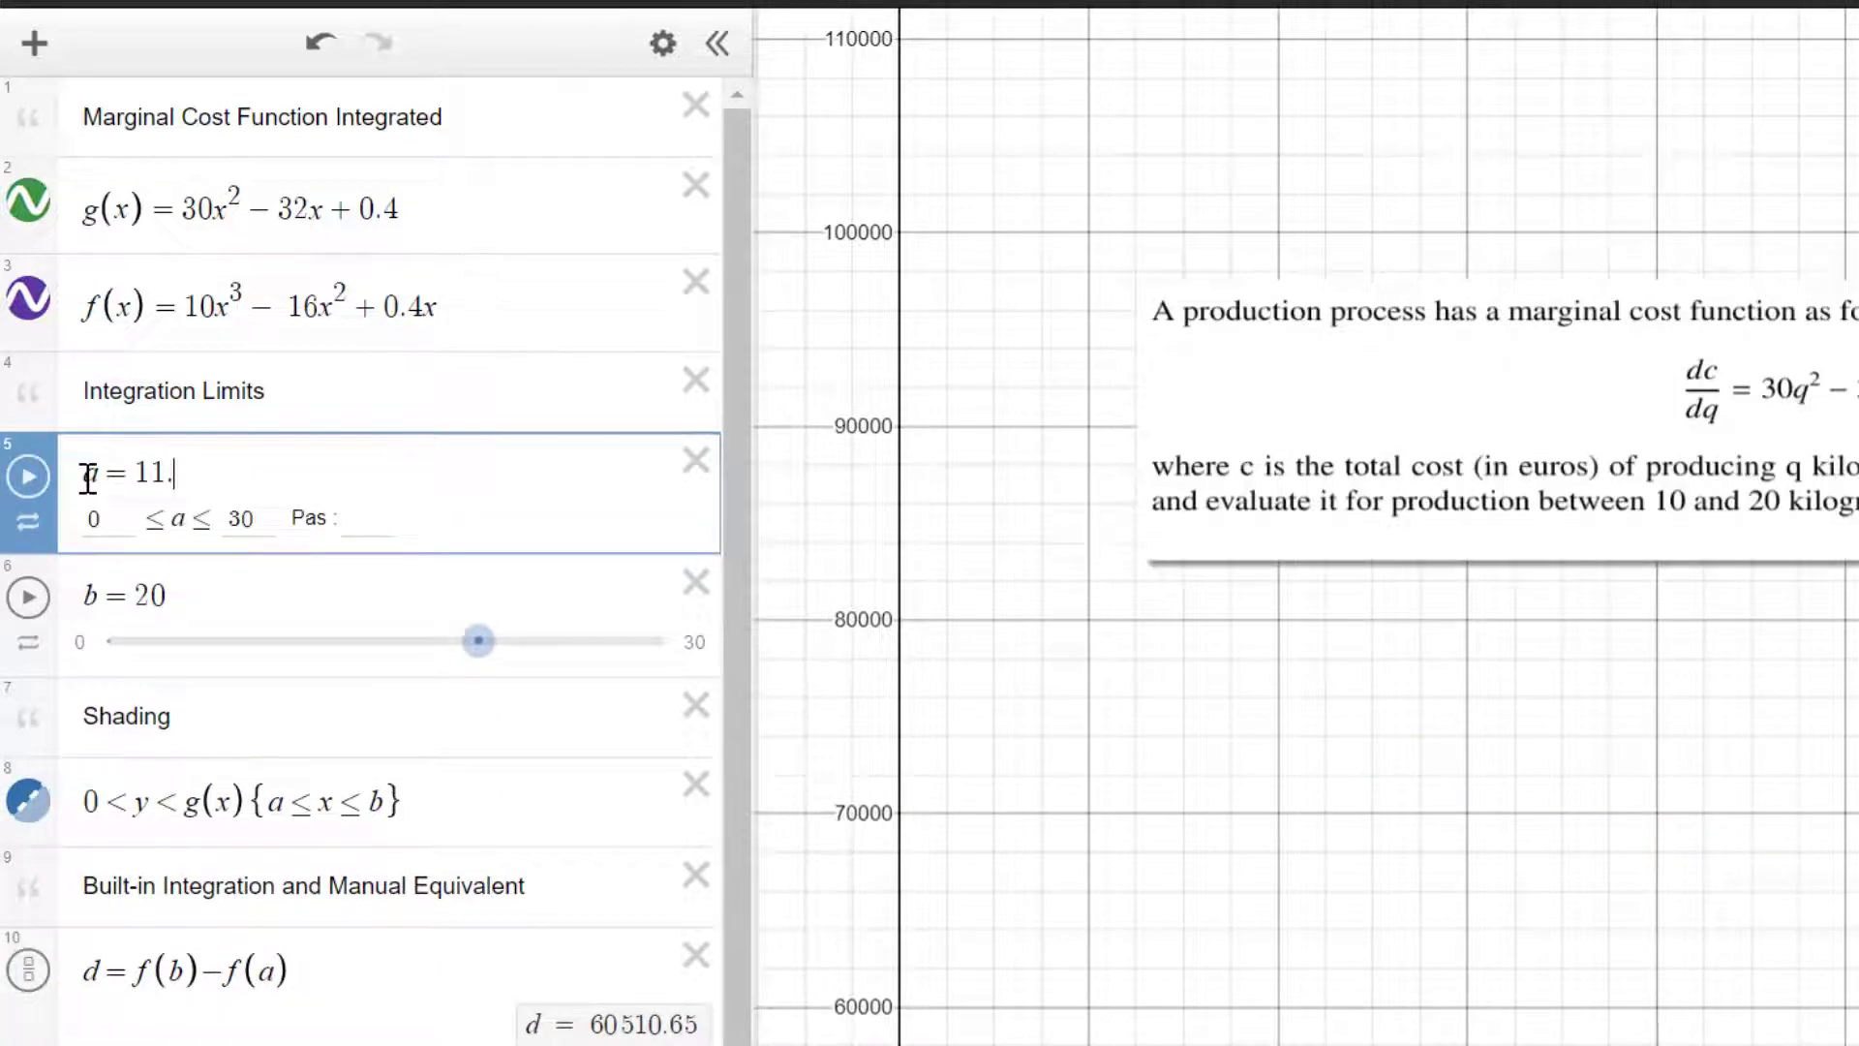
{"action": "key", "text": "BackSpace"}
{"action": "type", "text": "0"}
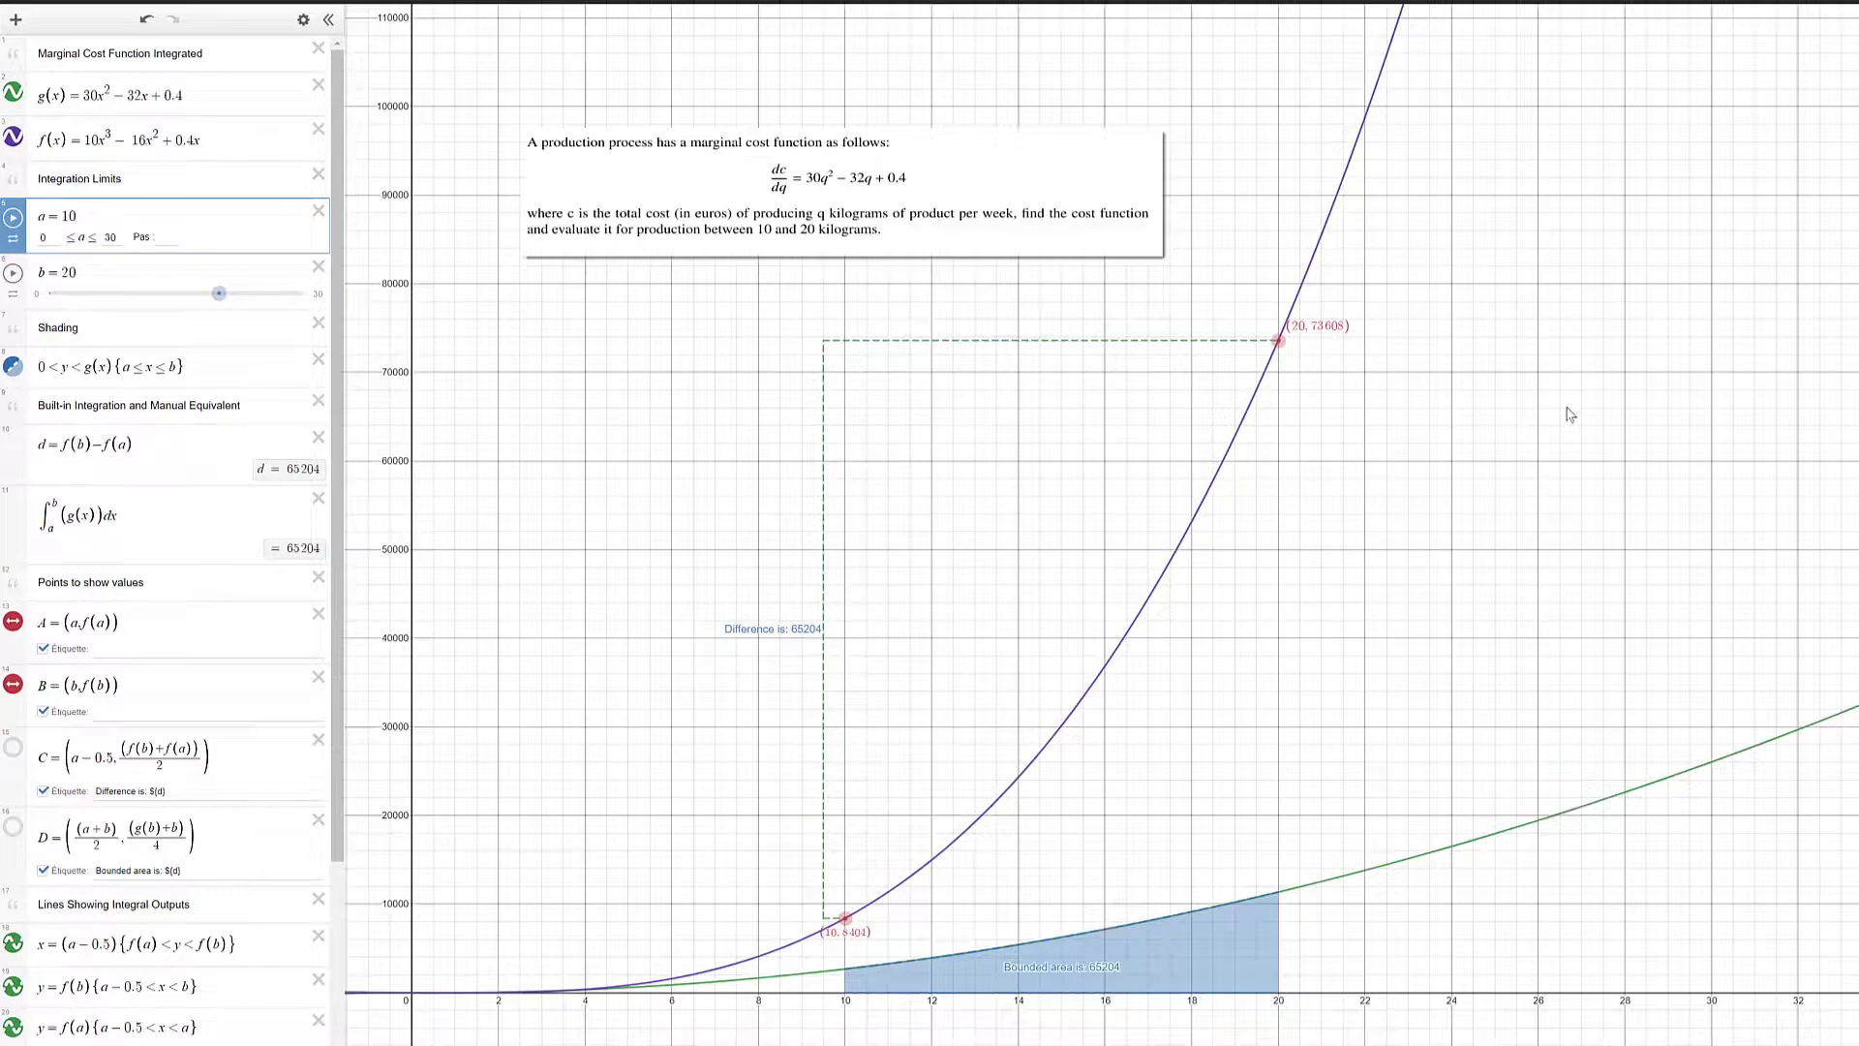
{"action": "left_click", "coordinate": [1569, 414]}
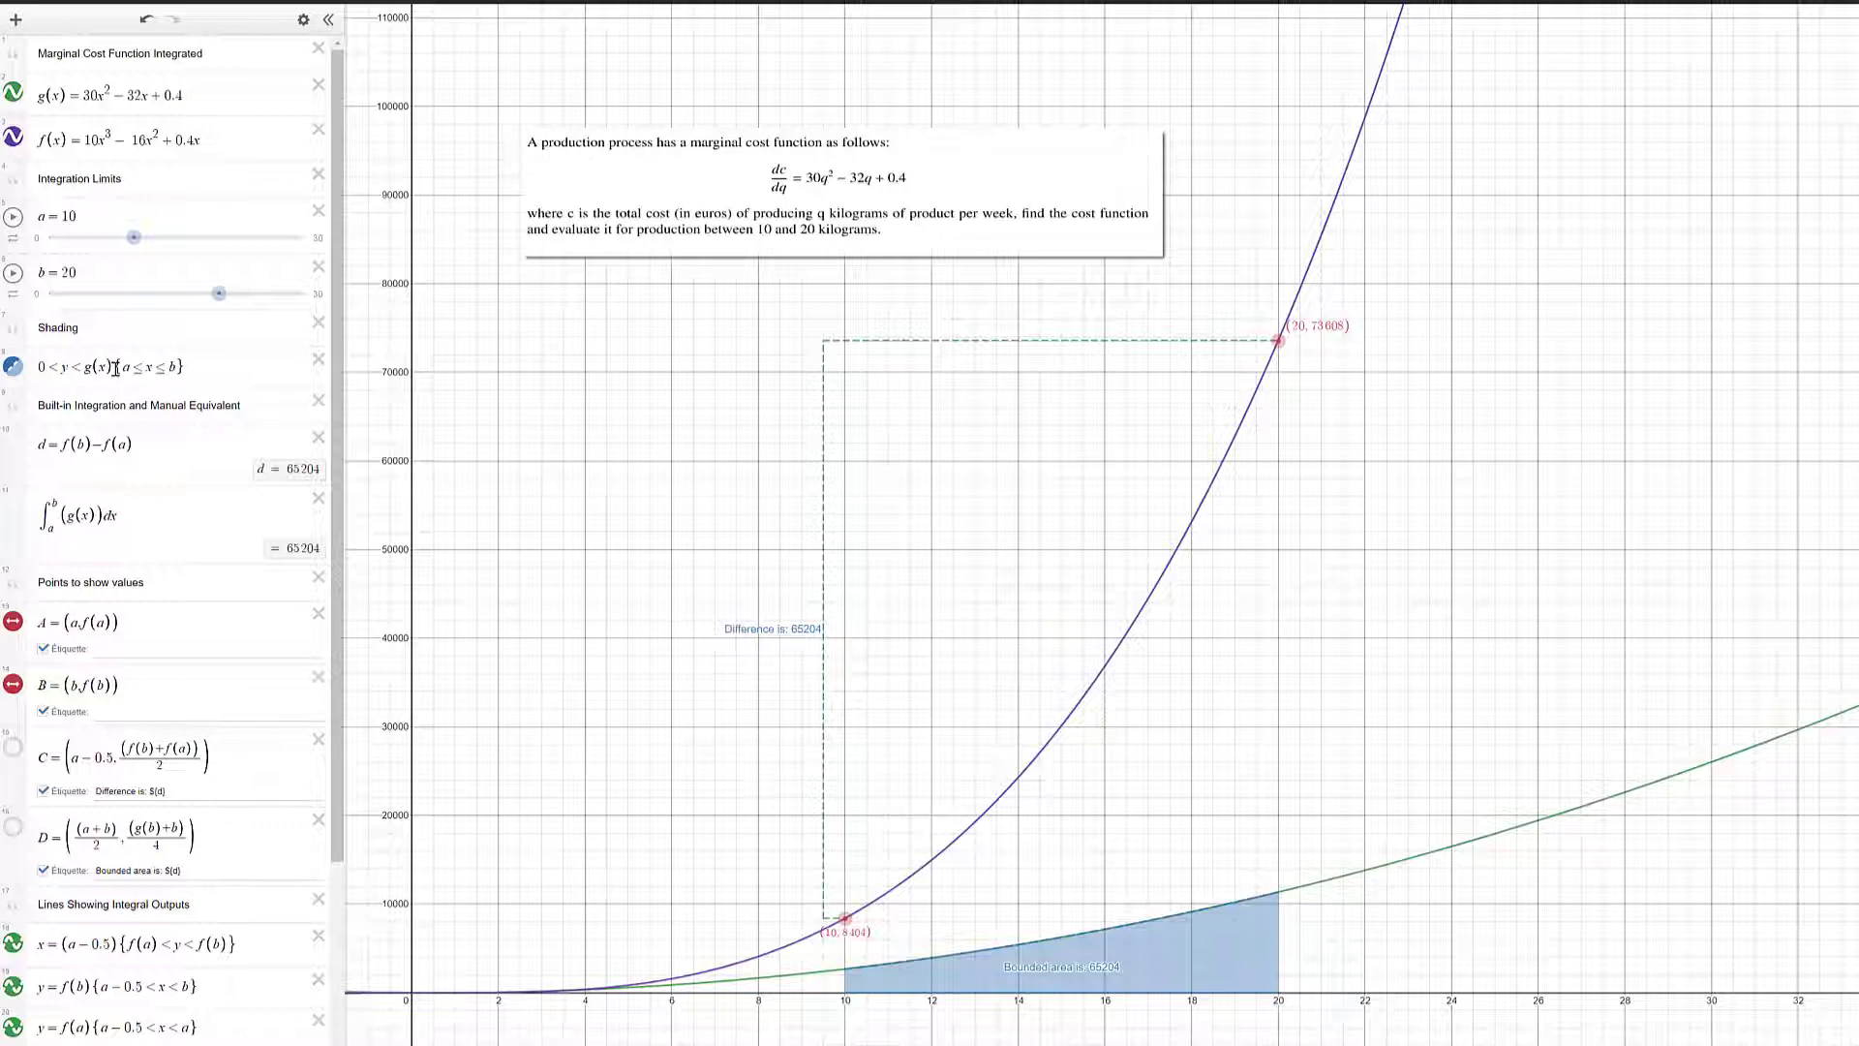
Step: Examine the restriction a ≤ x ≤ b in the shading inequality and the shaded region it produces under g(x)
{"action": "left_click_drag", "start_coordinate": [116, 367], "coordinate": [186, 366]}
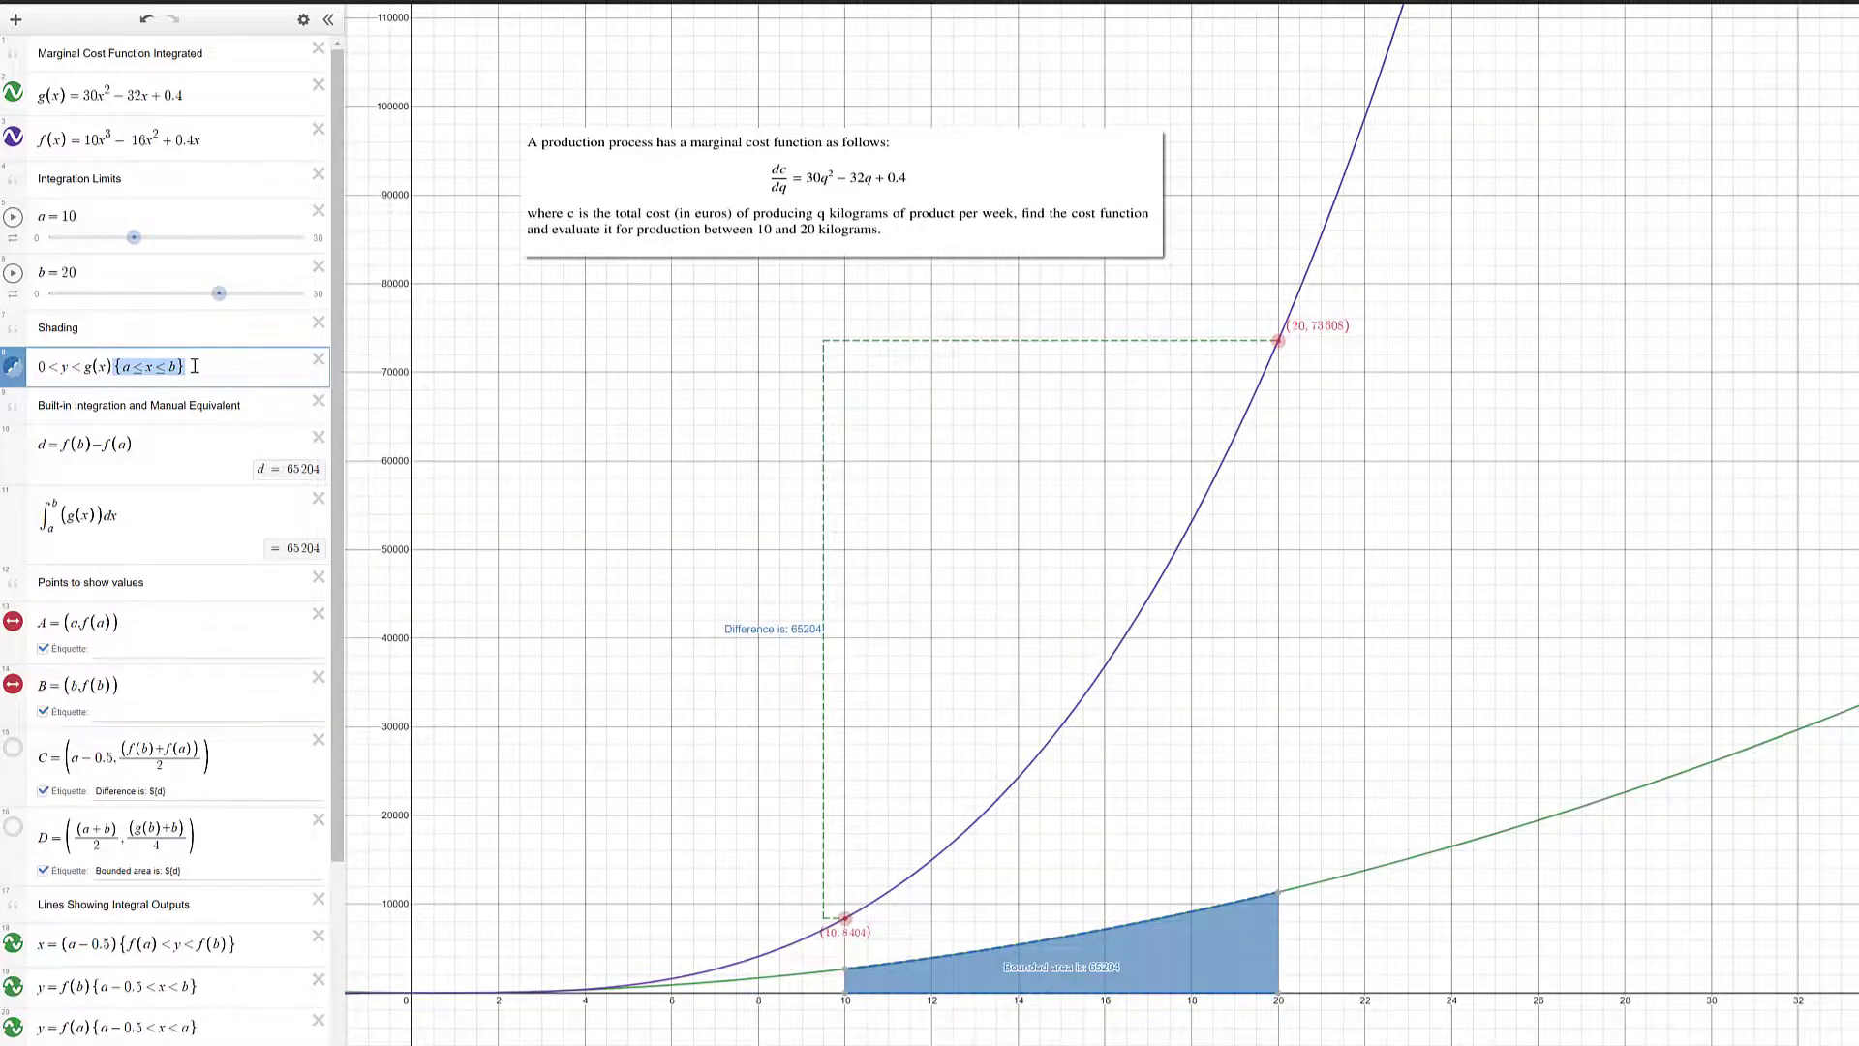
{"action": "left_click", "coordinate": [194, 366]}
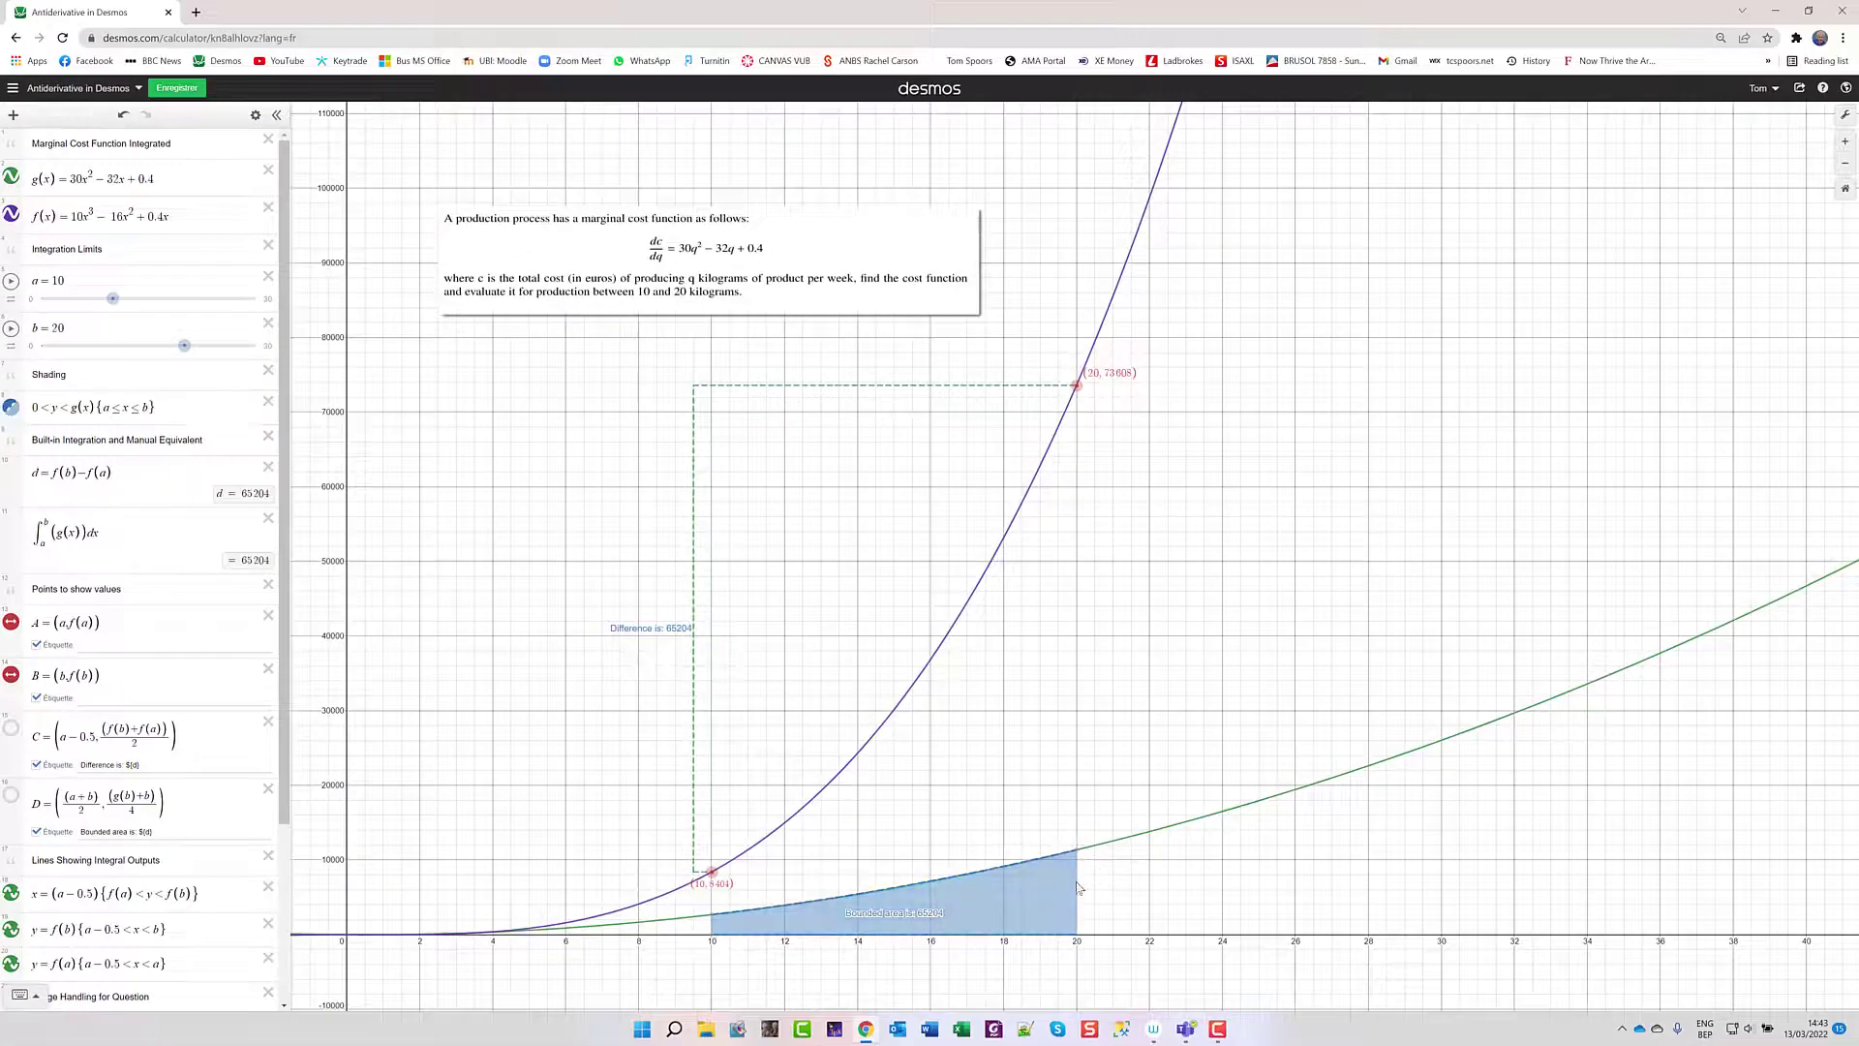
{"action": "left_click", "coordinate": [724, 932]}
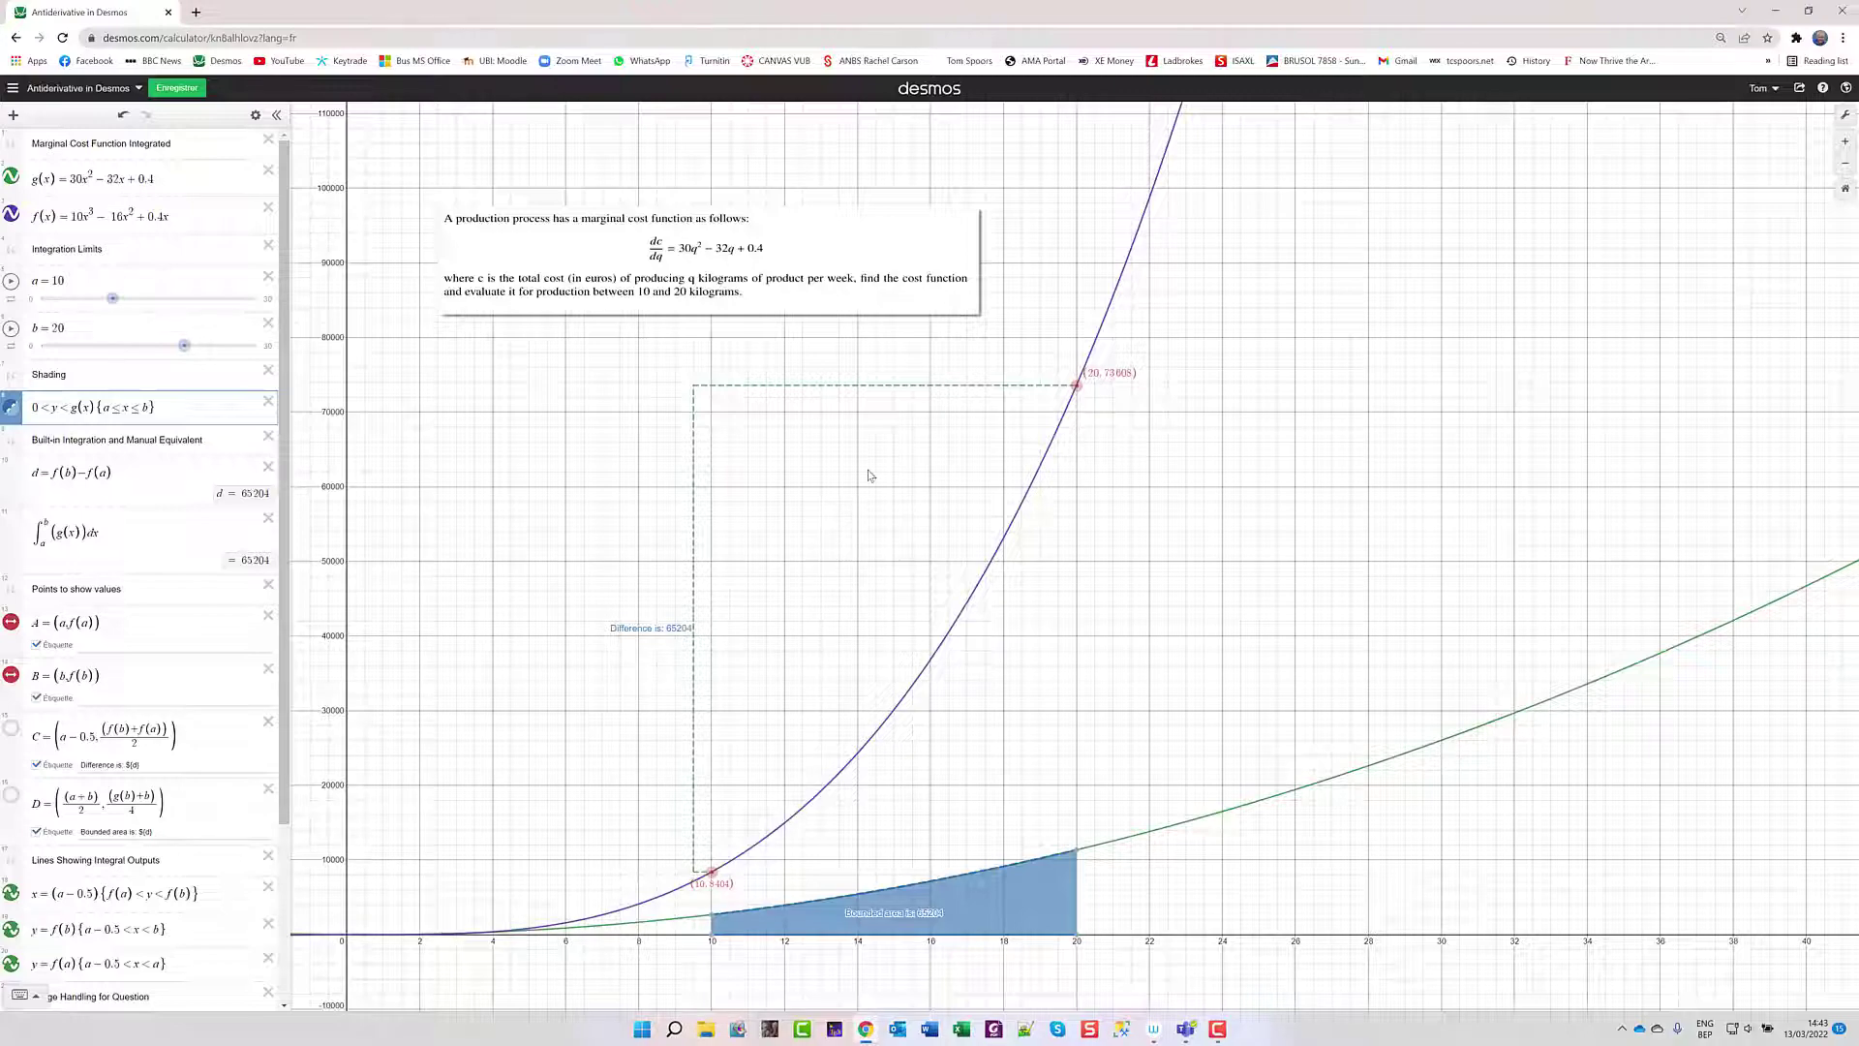
Step: Move point B slightly along the f(x) curve and return it to x = 20
{"action": "left_click_drag", "start_coordinate": [1077, 385], "coordinate": [1077, 390]}
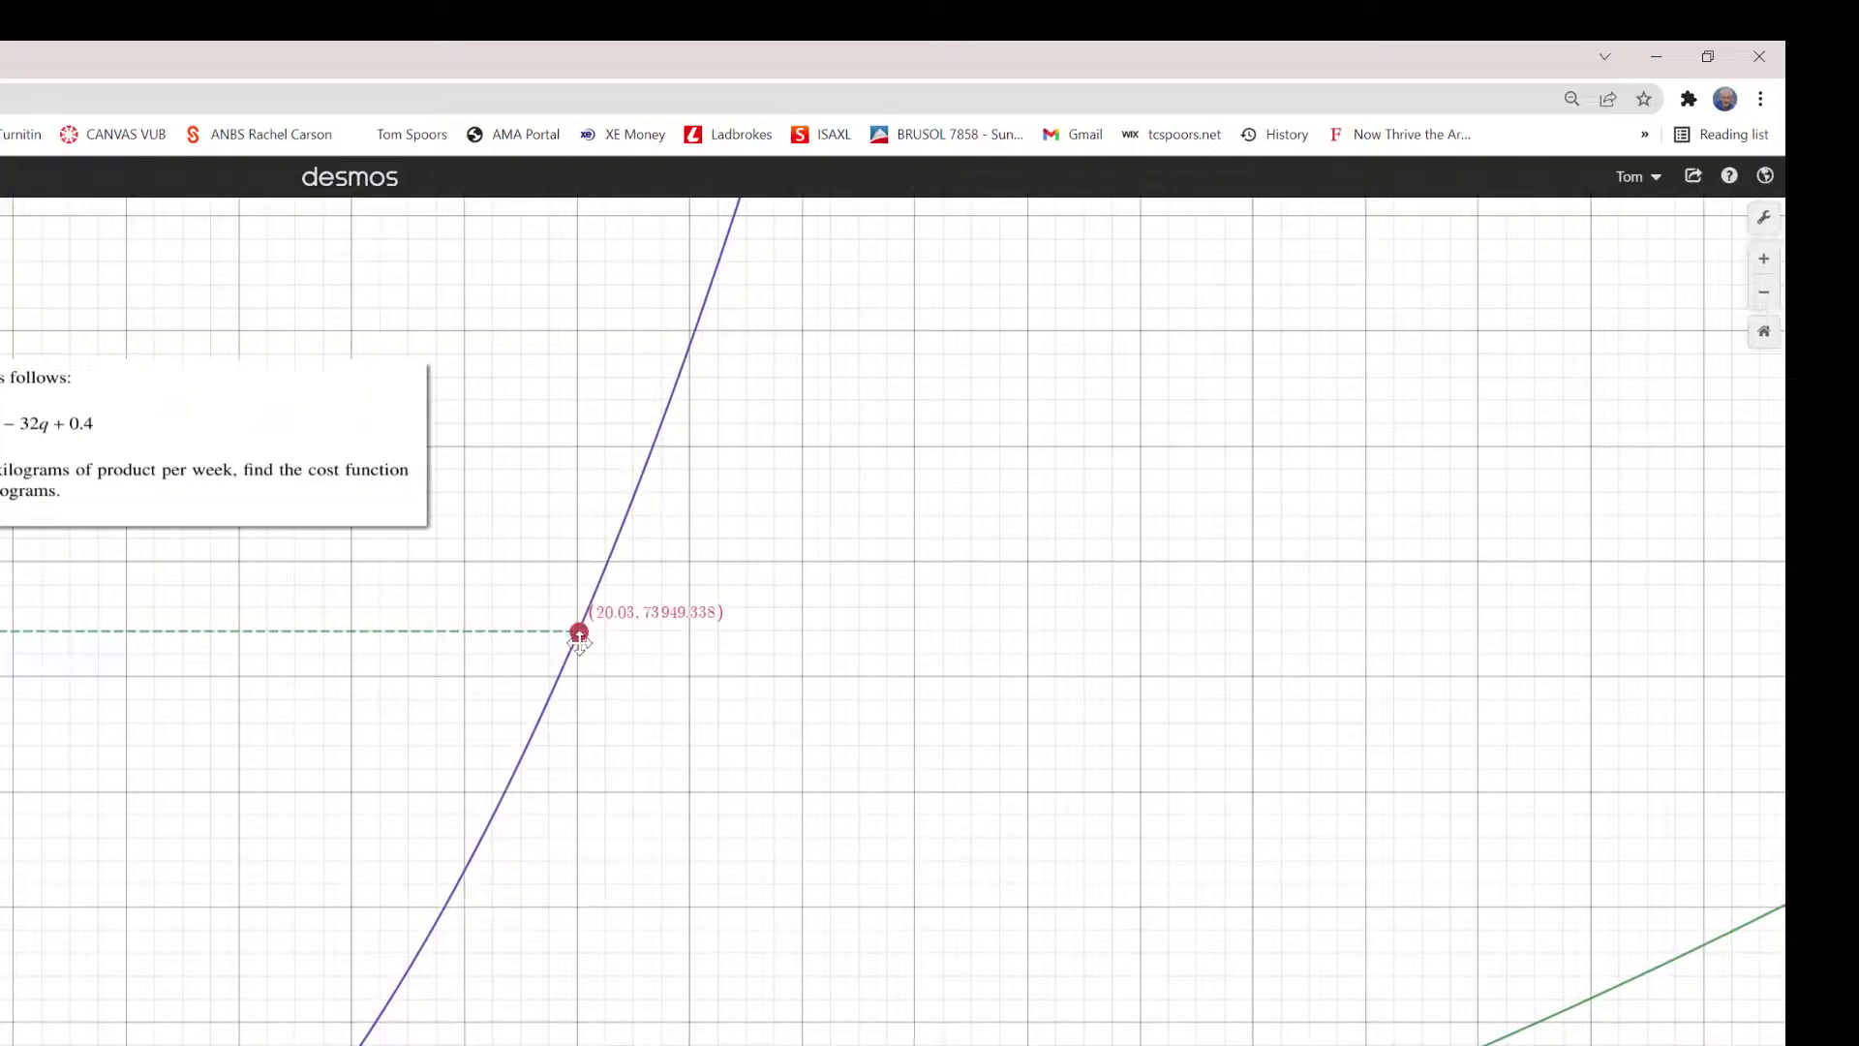
{"action": "left_click_drag", "start_coordinate": [578, 631], "coordinate": [577, 635]}
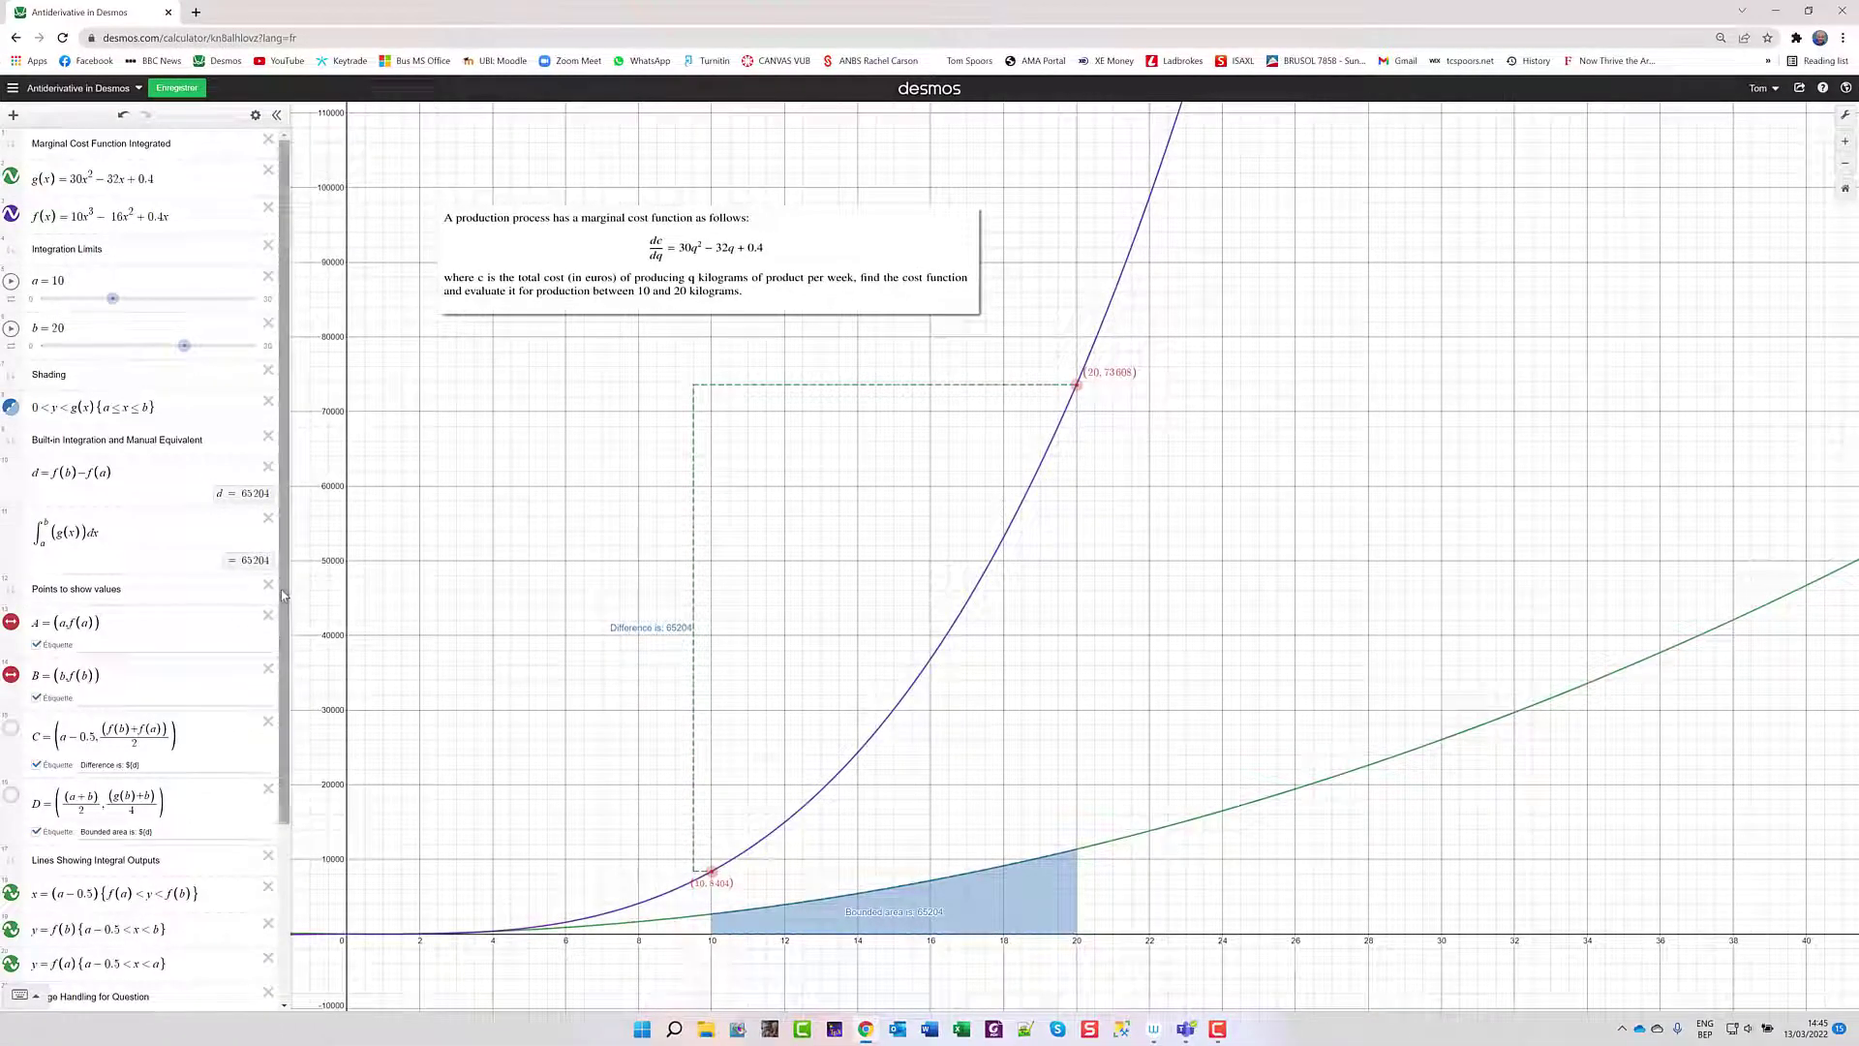
Step: Open the display settings of point A, hide the point and show it again
{"action": "left_click_drag", "start_coordinate": [284, 609], "coordinate": [284, 642]}
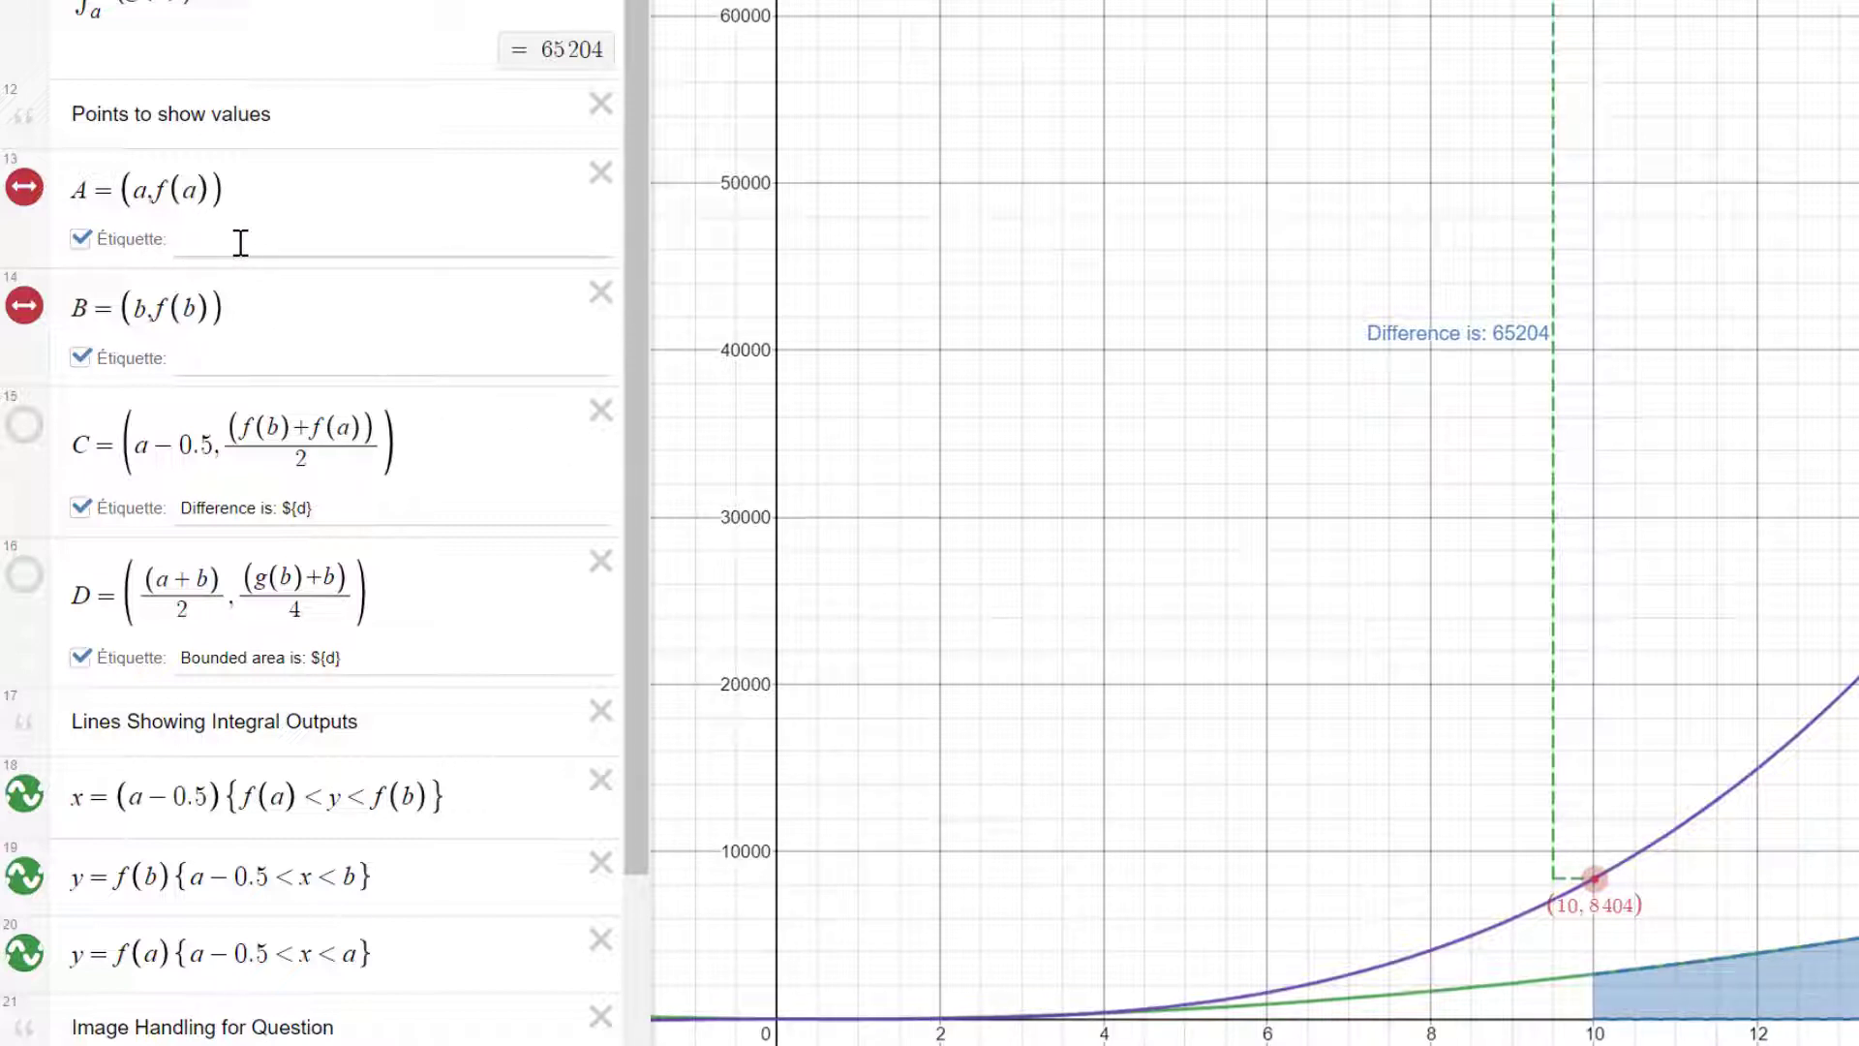
{"action": "left_click", "coordinate": [302, 240]}
{"action": "left_click", "coordinate": [24, 189]}
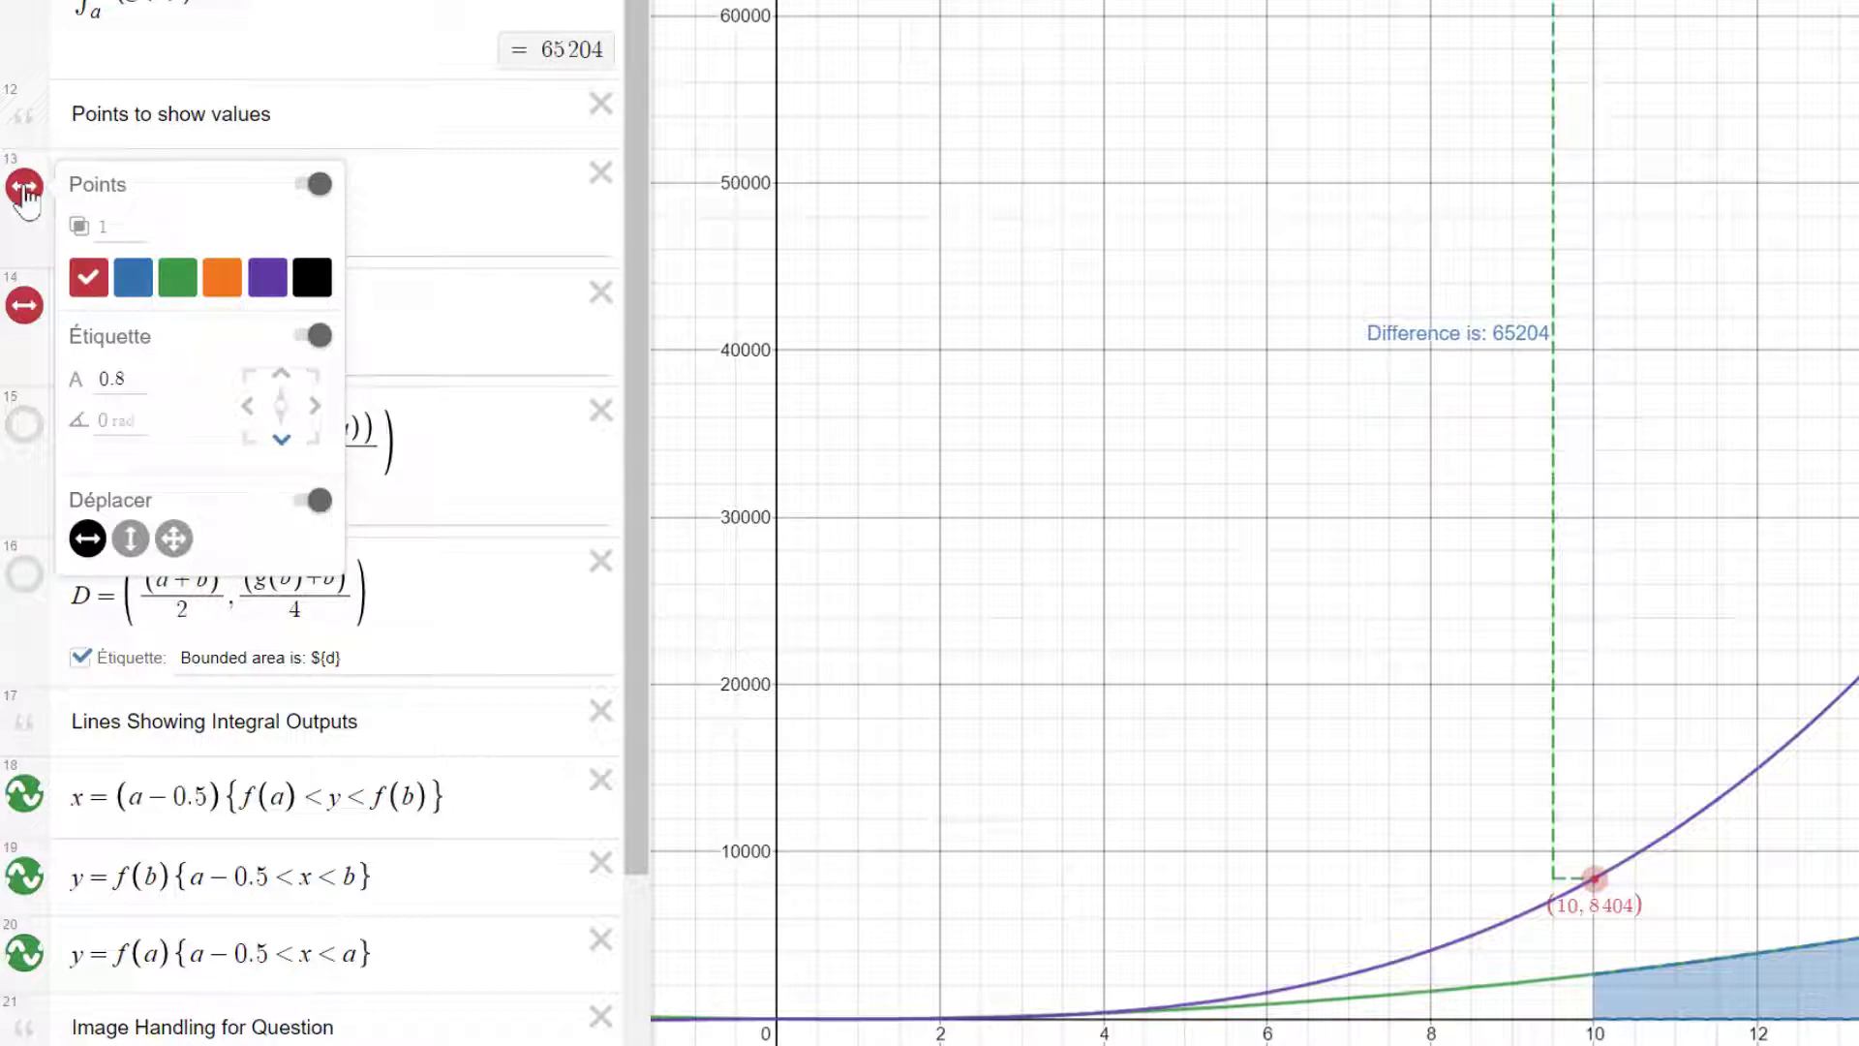
{"action": "left_click", "coordinate": [313, 189]}
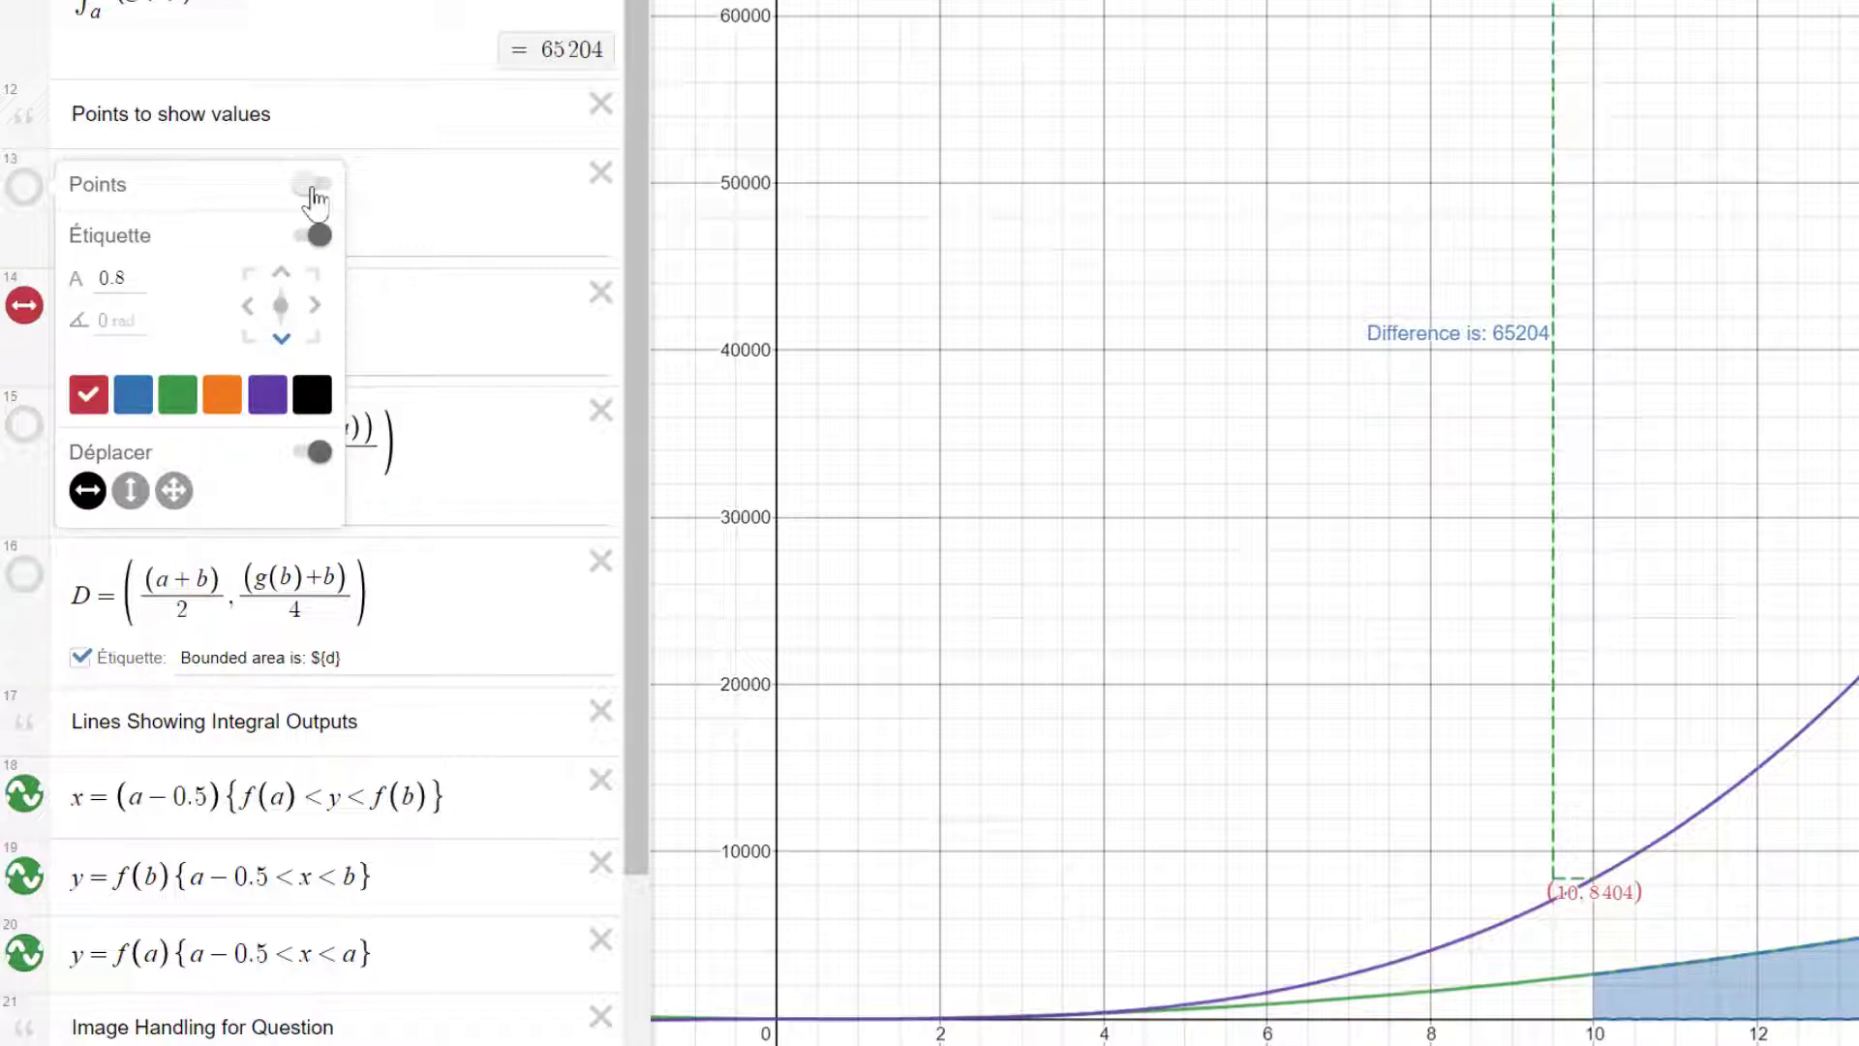
{"action": "left_click", "coordinate": [313, 188]}
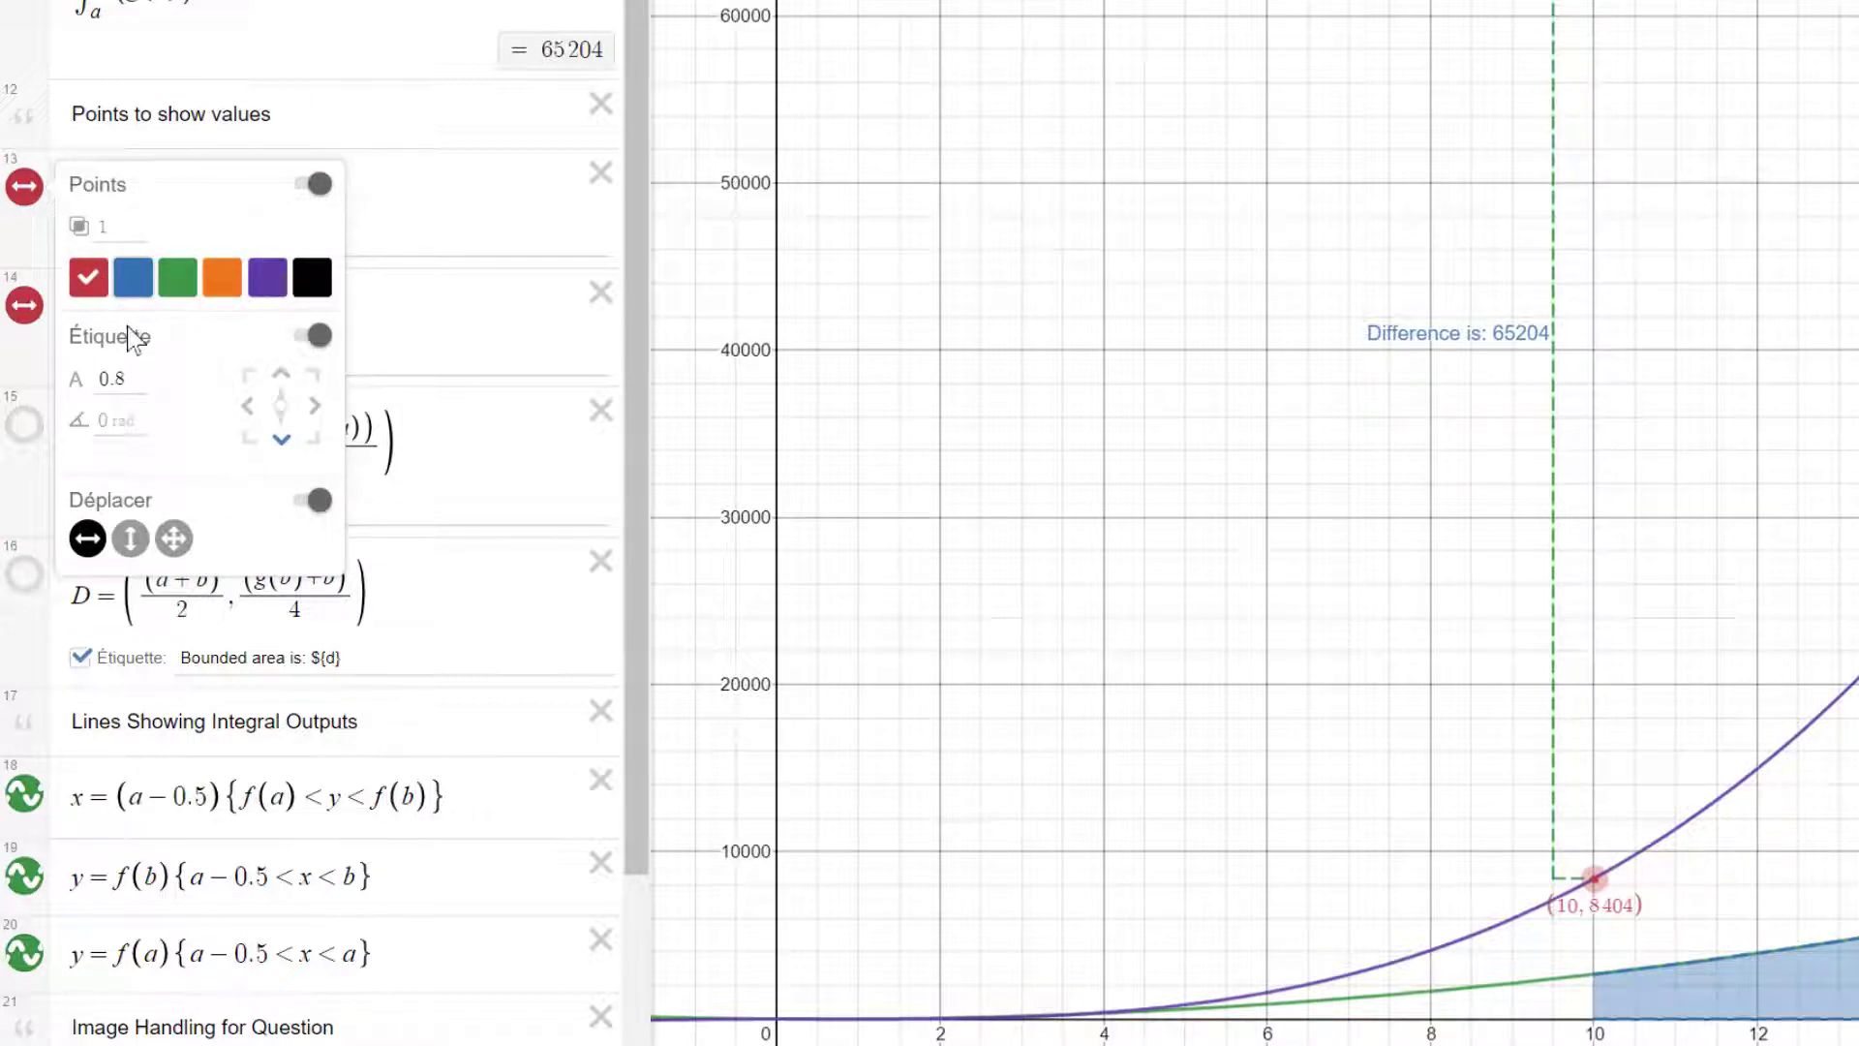
Step: Try placing point A's label below right and below left of the point, and return it to directly below
{"action": "left_click", "coordinate": [138, 380]}
{"action": "left_click", "coordinate": [315, 449]}
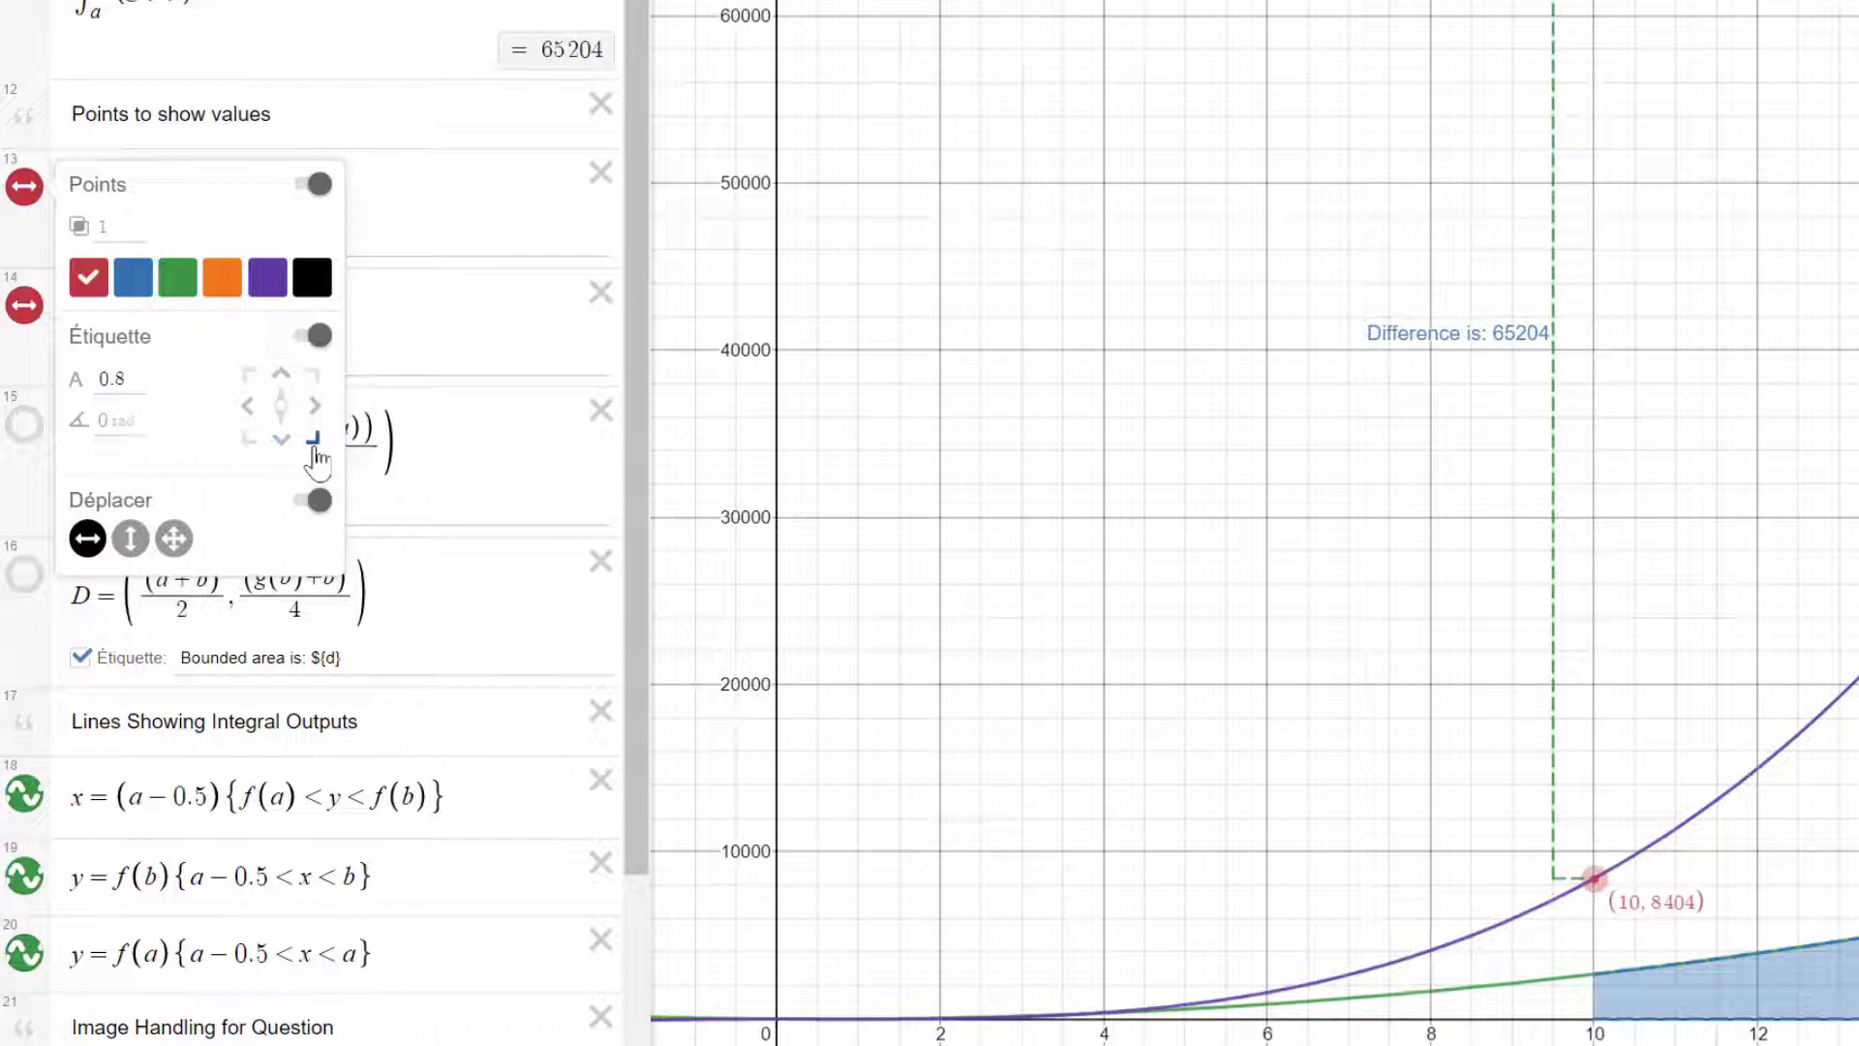
{"action": "left_click", "coordinate": [263, 449]}
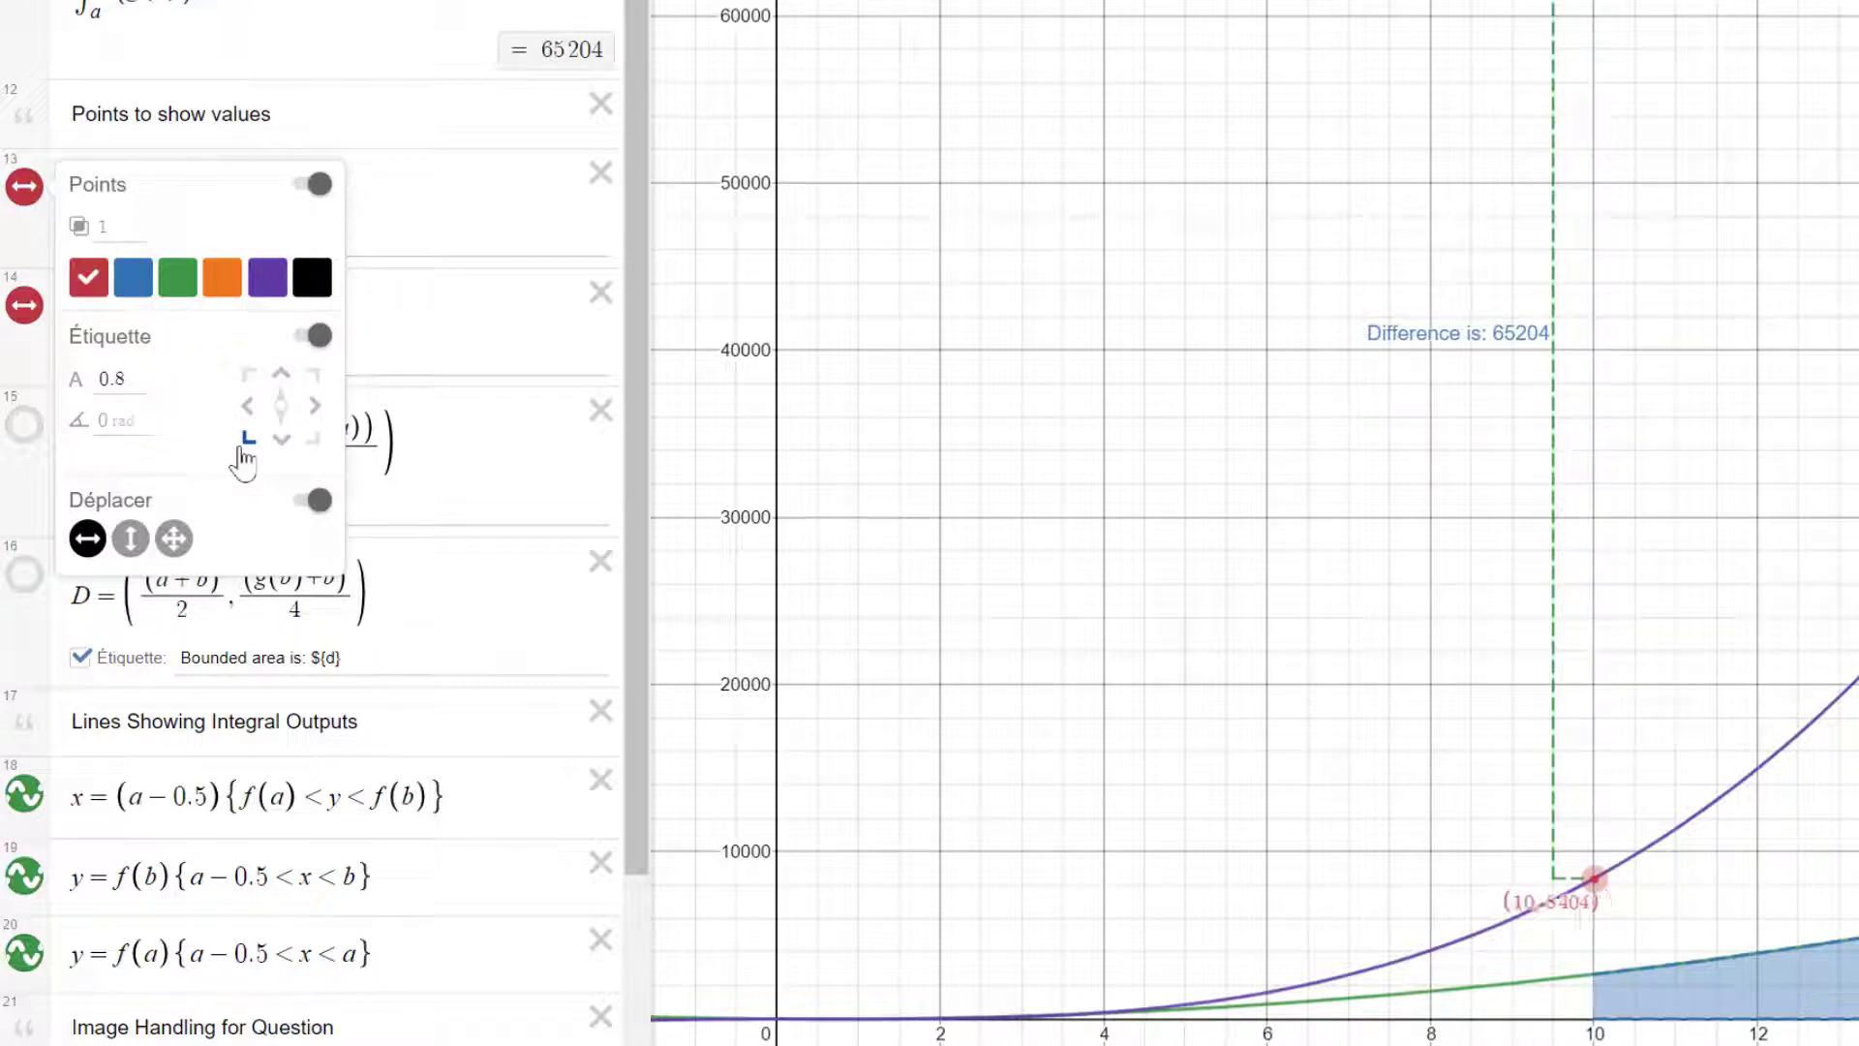
{"action": "left_click", "coordinate": [282, 441]}
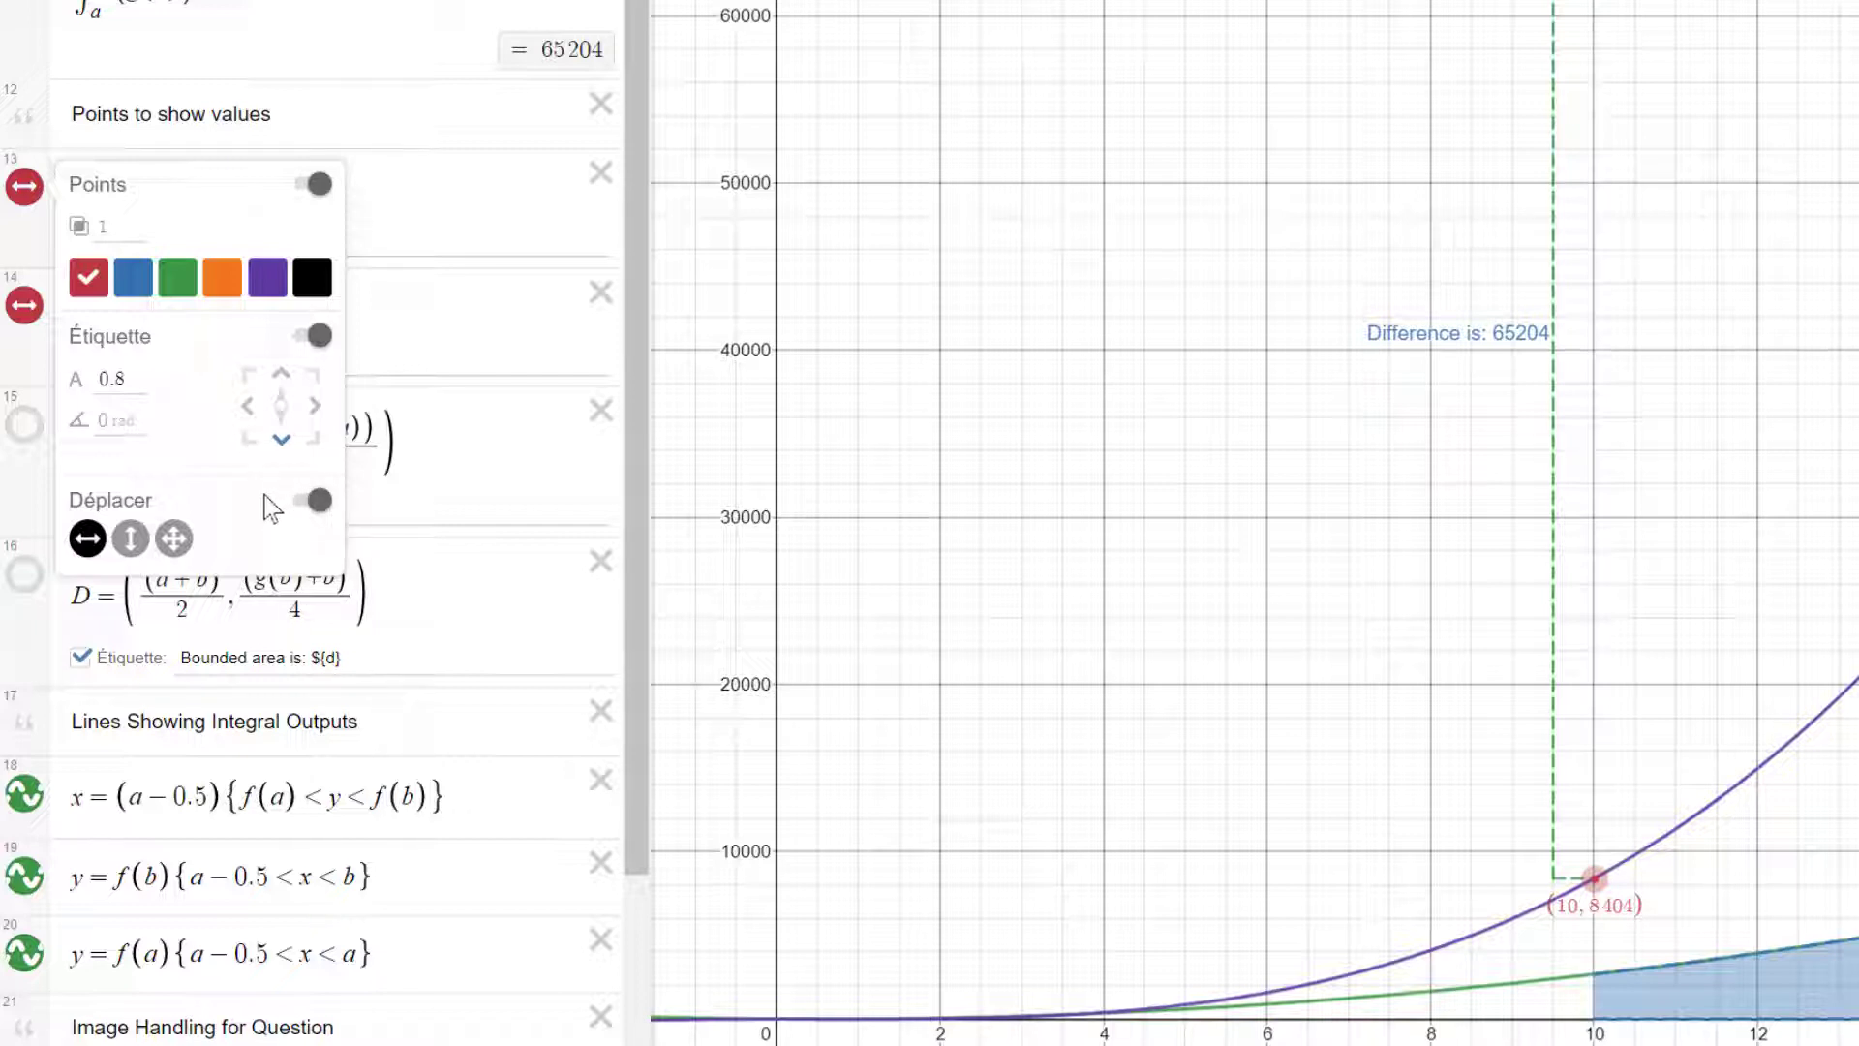
{"action": "left_click", "coordinate": [844, 265]}
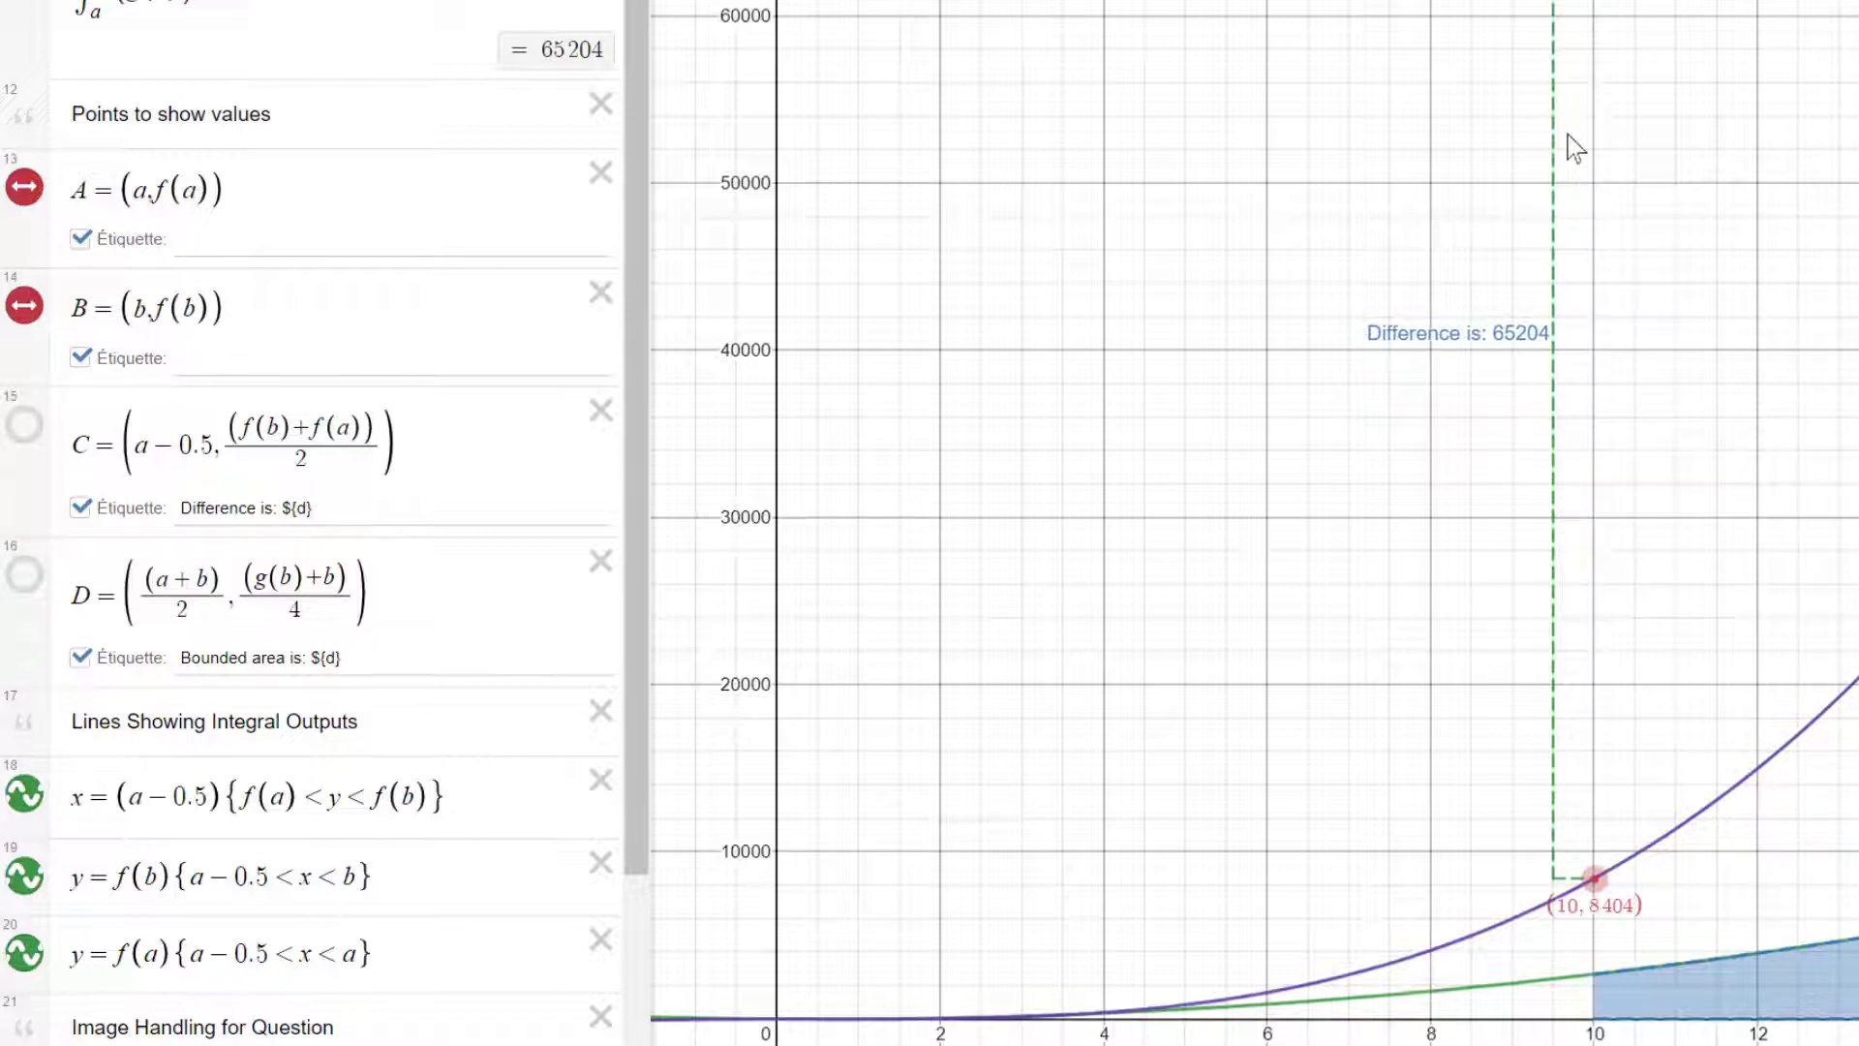
Step: Clear the integral expression under Built-in Integration and Manual Equivalent and re-enter it as the integral of (g(x))dx from a to b
{"action": "left_click_drag", "start_coordinate": [637, 521], "coordinate": [637, 697]}
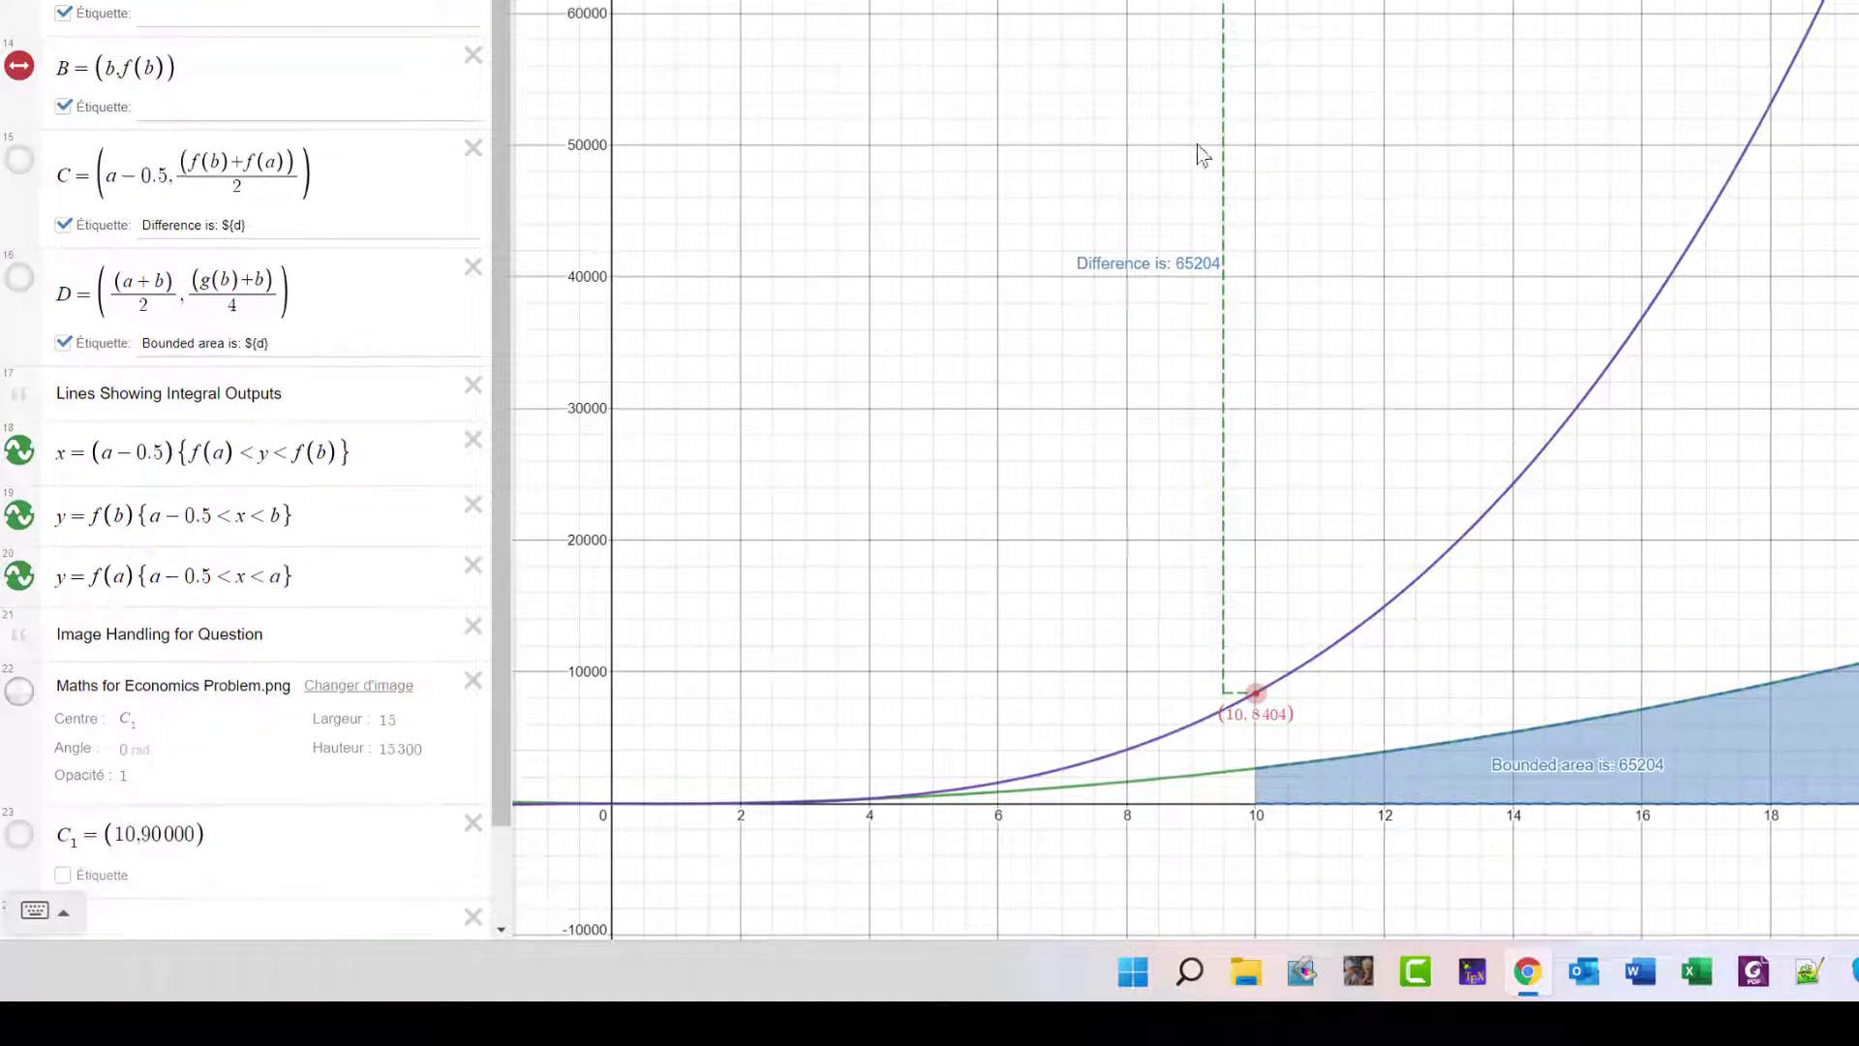
{"action": "scroll", "coordinate": [503, 387], "scroll_direction": "up", "scroll_amount": 5}
{"action": "scroll", "coordinate": [577, 387], "scroll_direction": "up", "scroll_amount": 2}
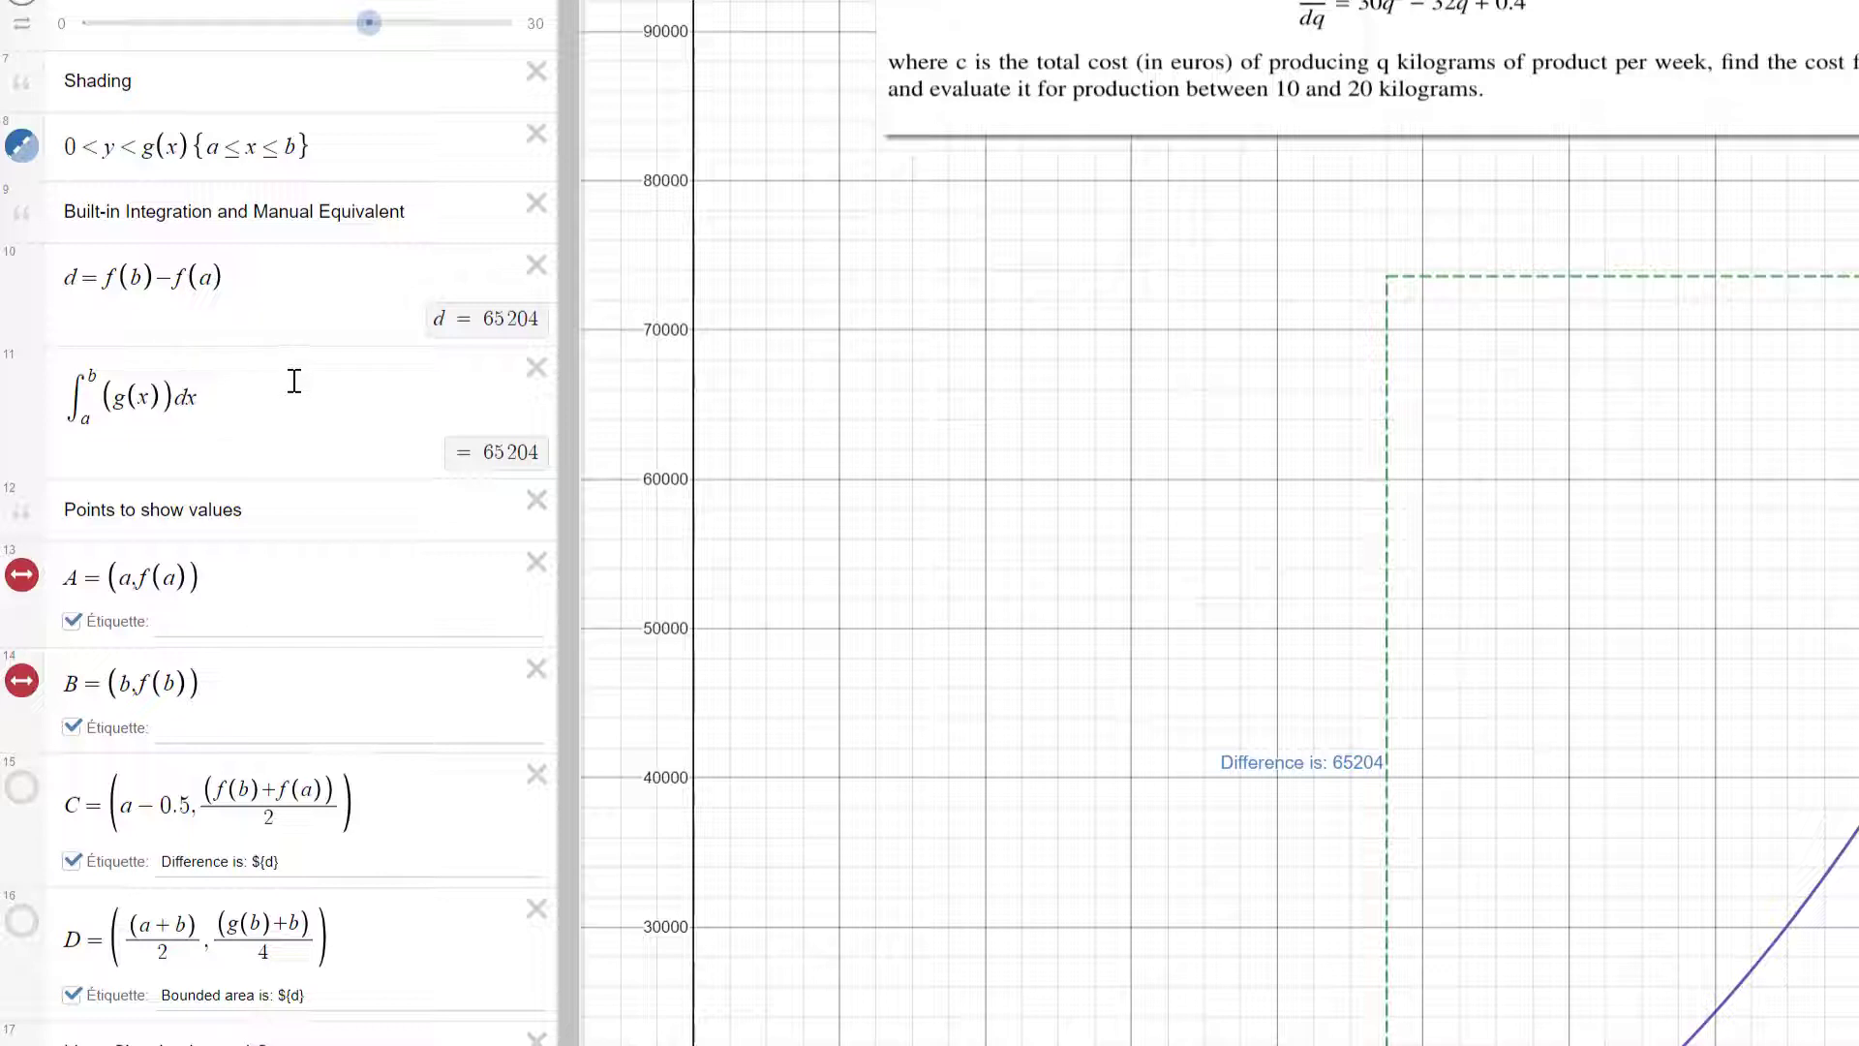
{"action": "left_click", "coordinate": [206, 398]}
{"action": "left_click_drag", "start_coordinate": [205, 398], "coordinate": [5, 396]}
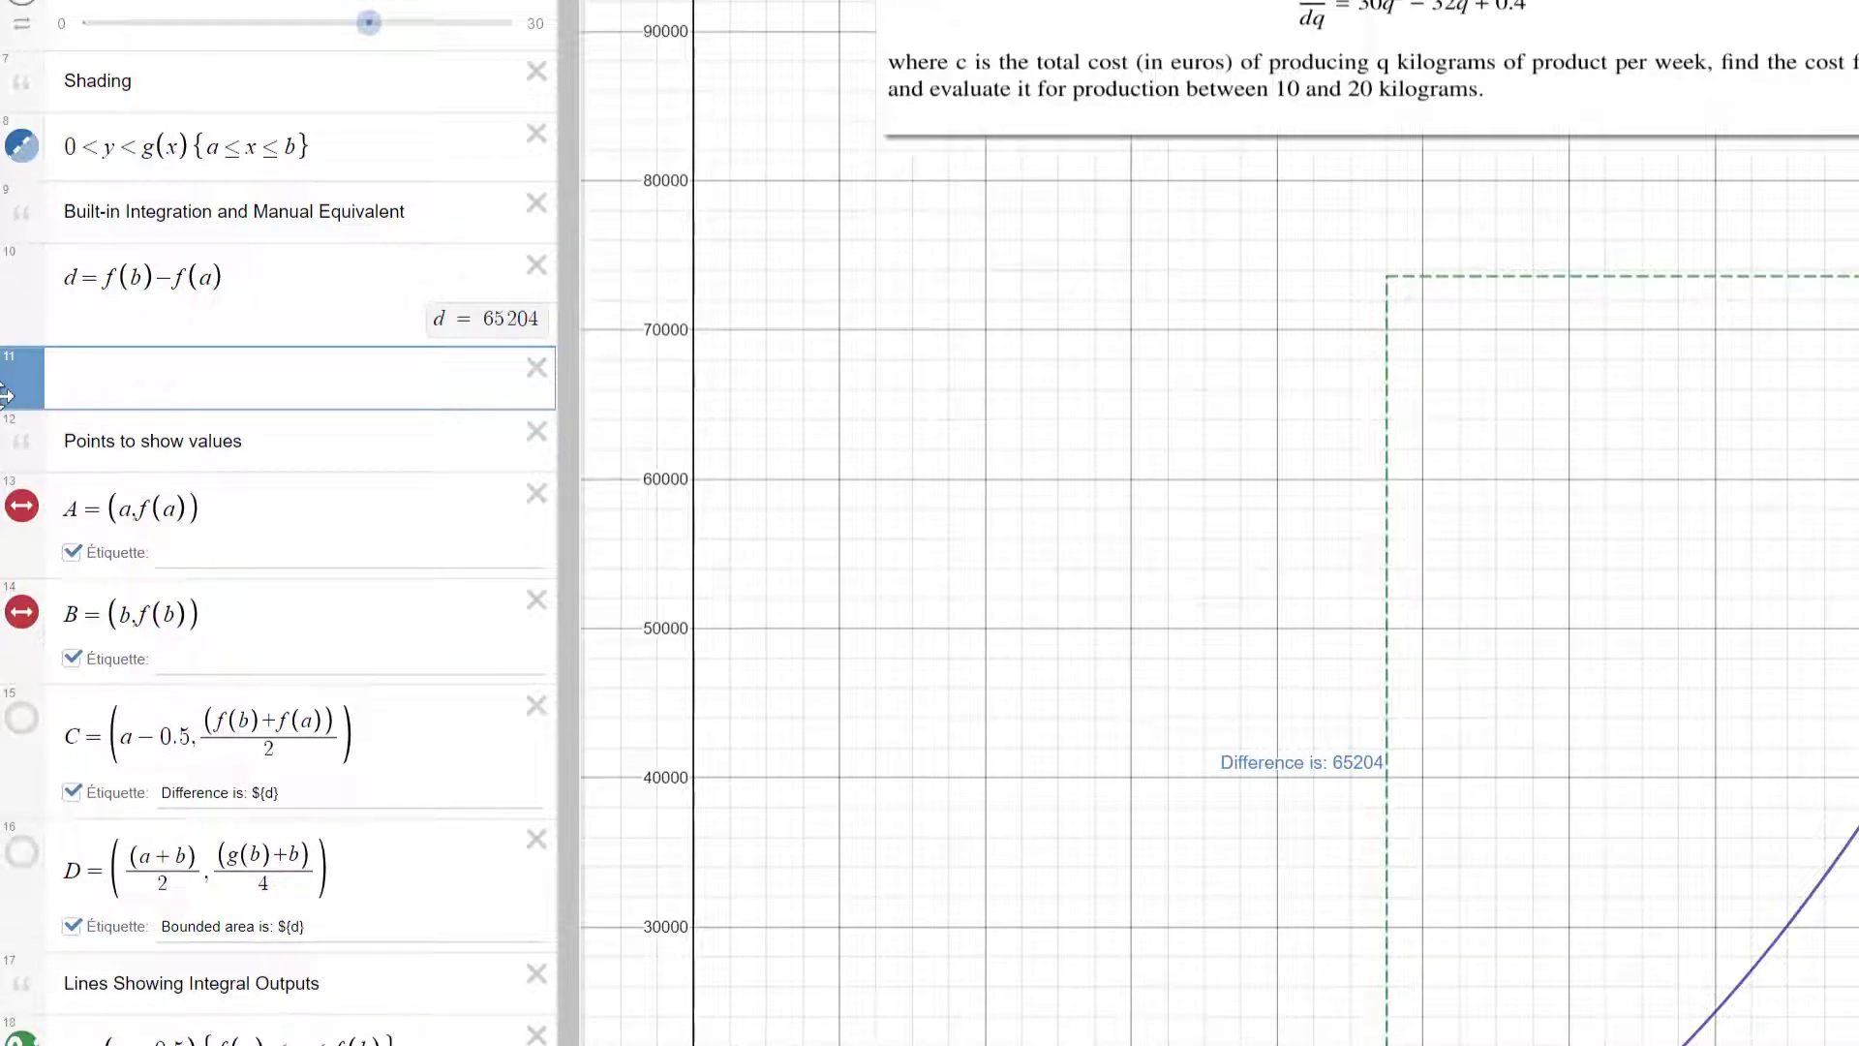
{"action": "type", "text": "int"}
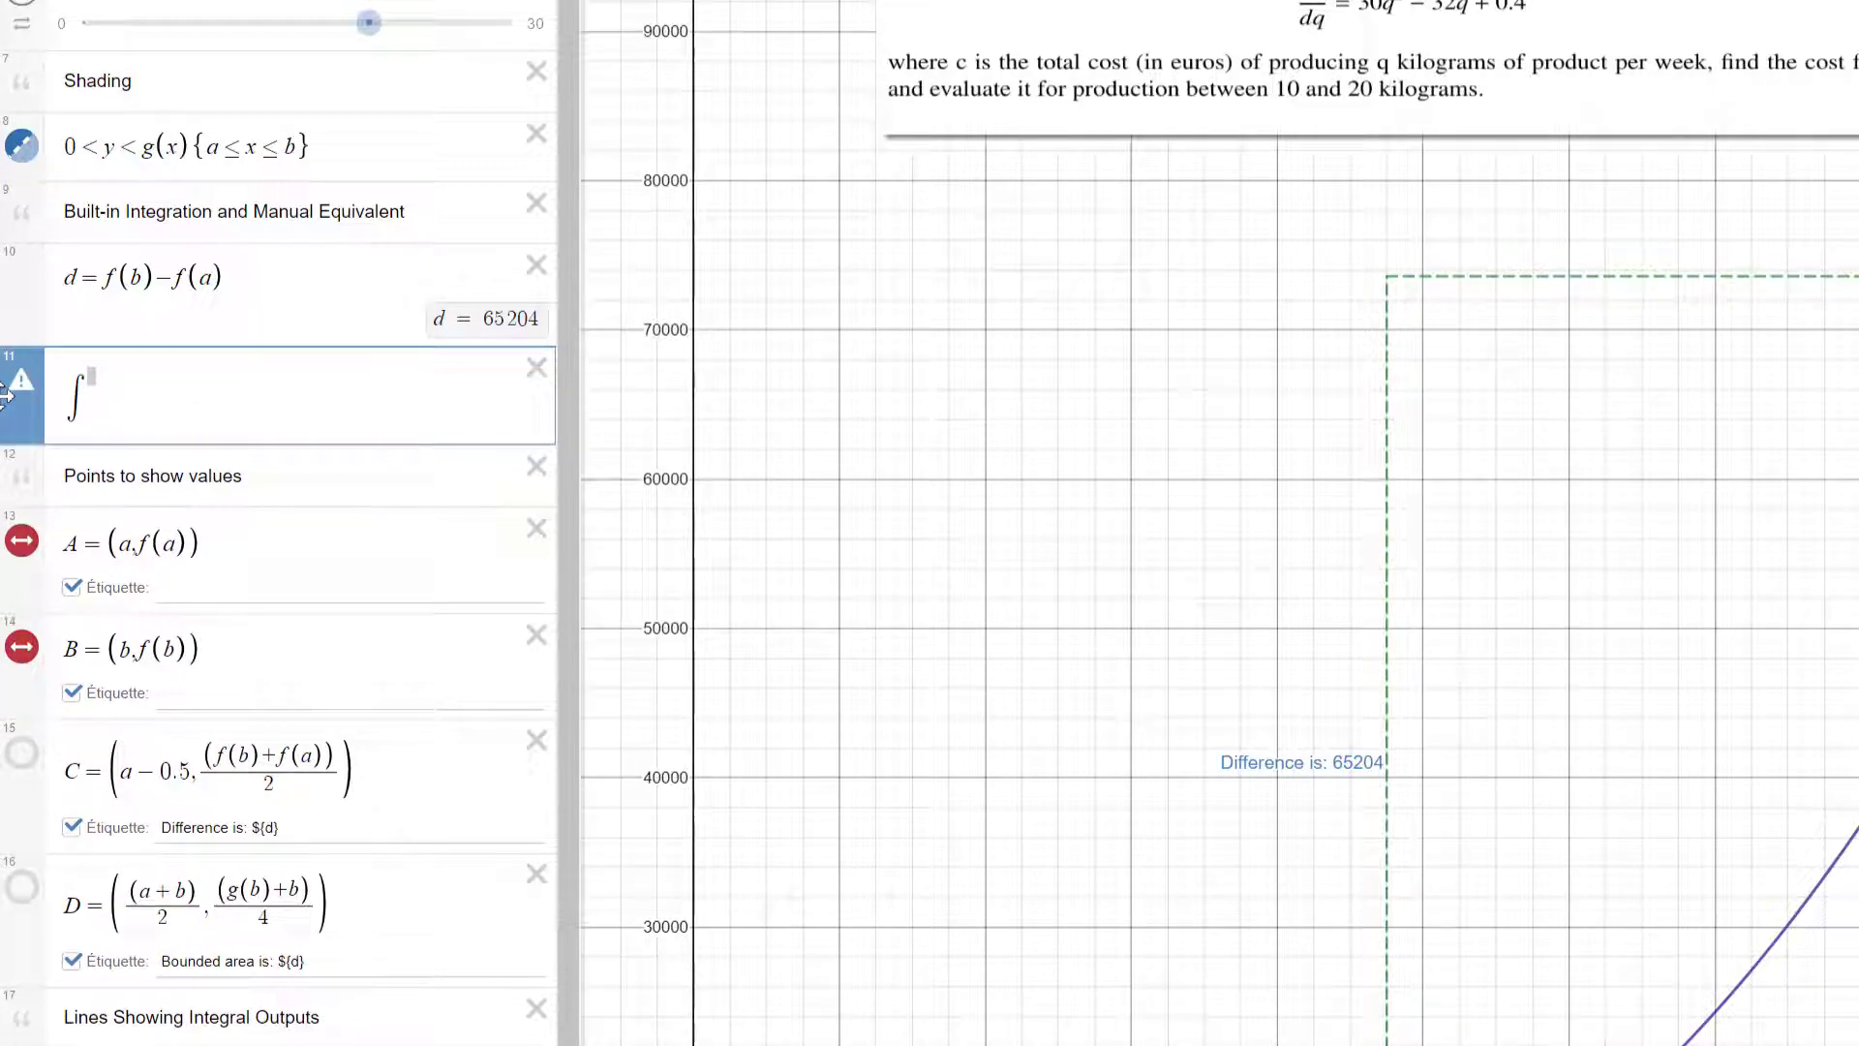
{"action": "type", "text": "a"}
{"action": "type", "text": "b"}
{"action": "key", "text": "Right"}
{"action": "type", "text": "(g(x)"}
{"action": "type", "text": ")dx"}
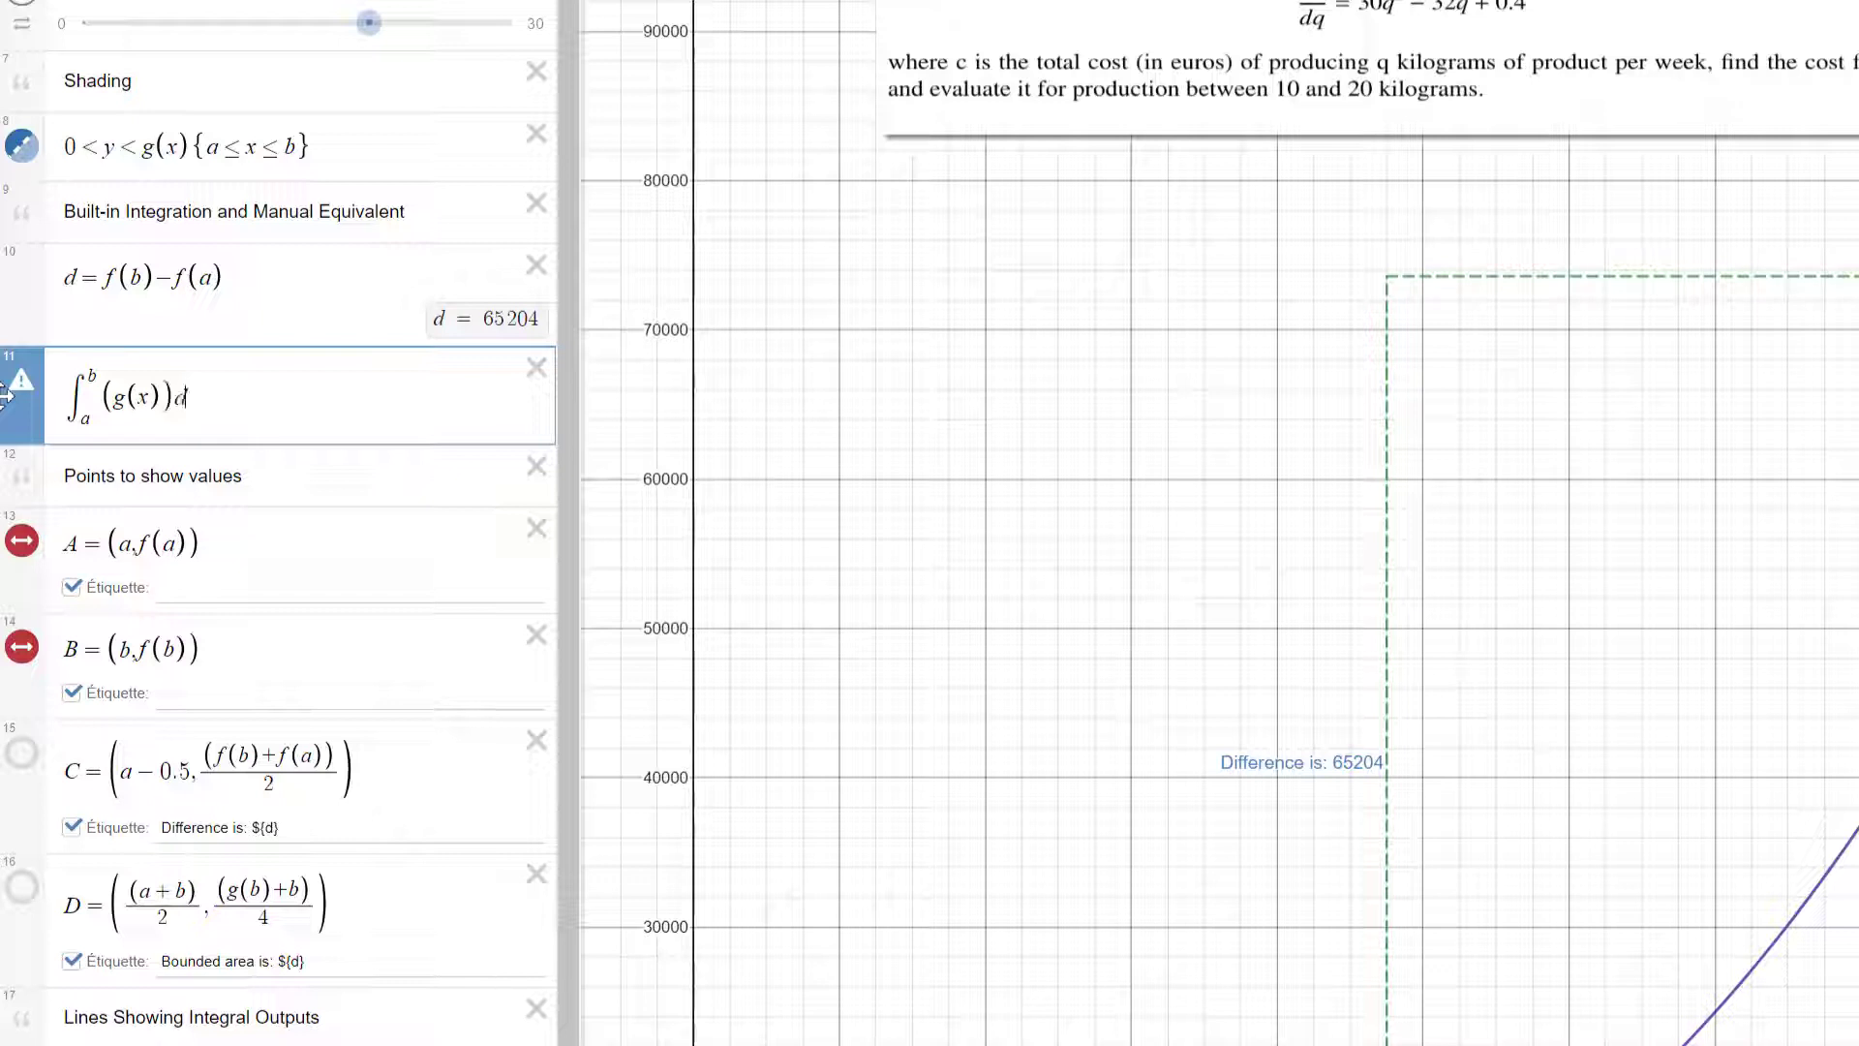
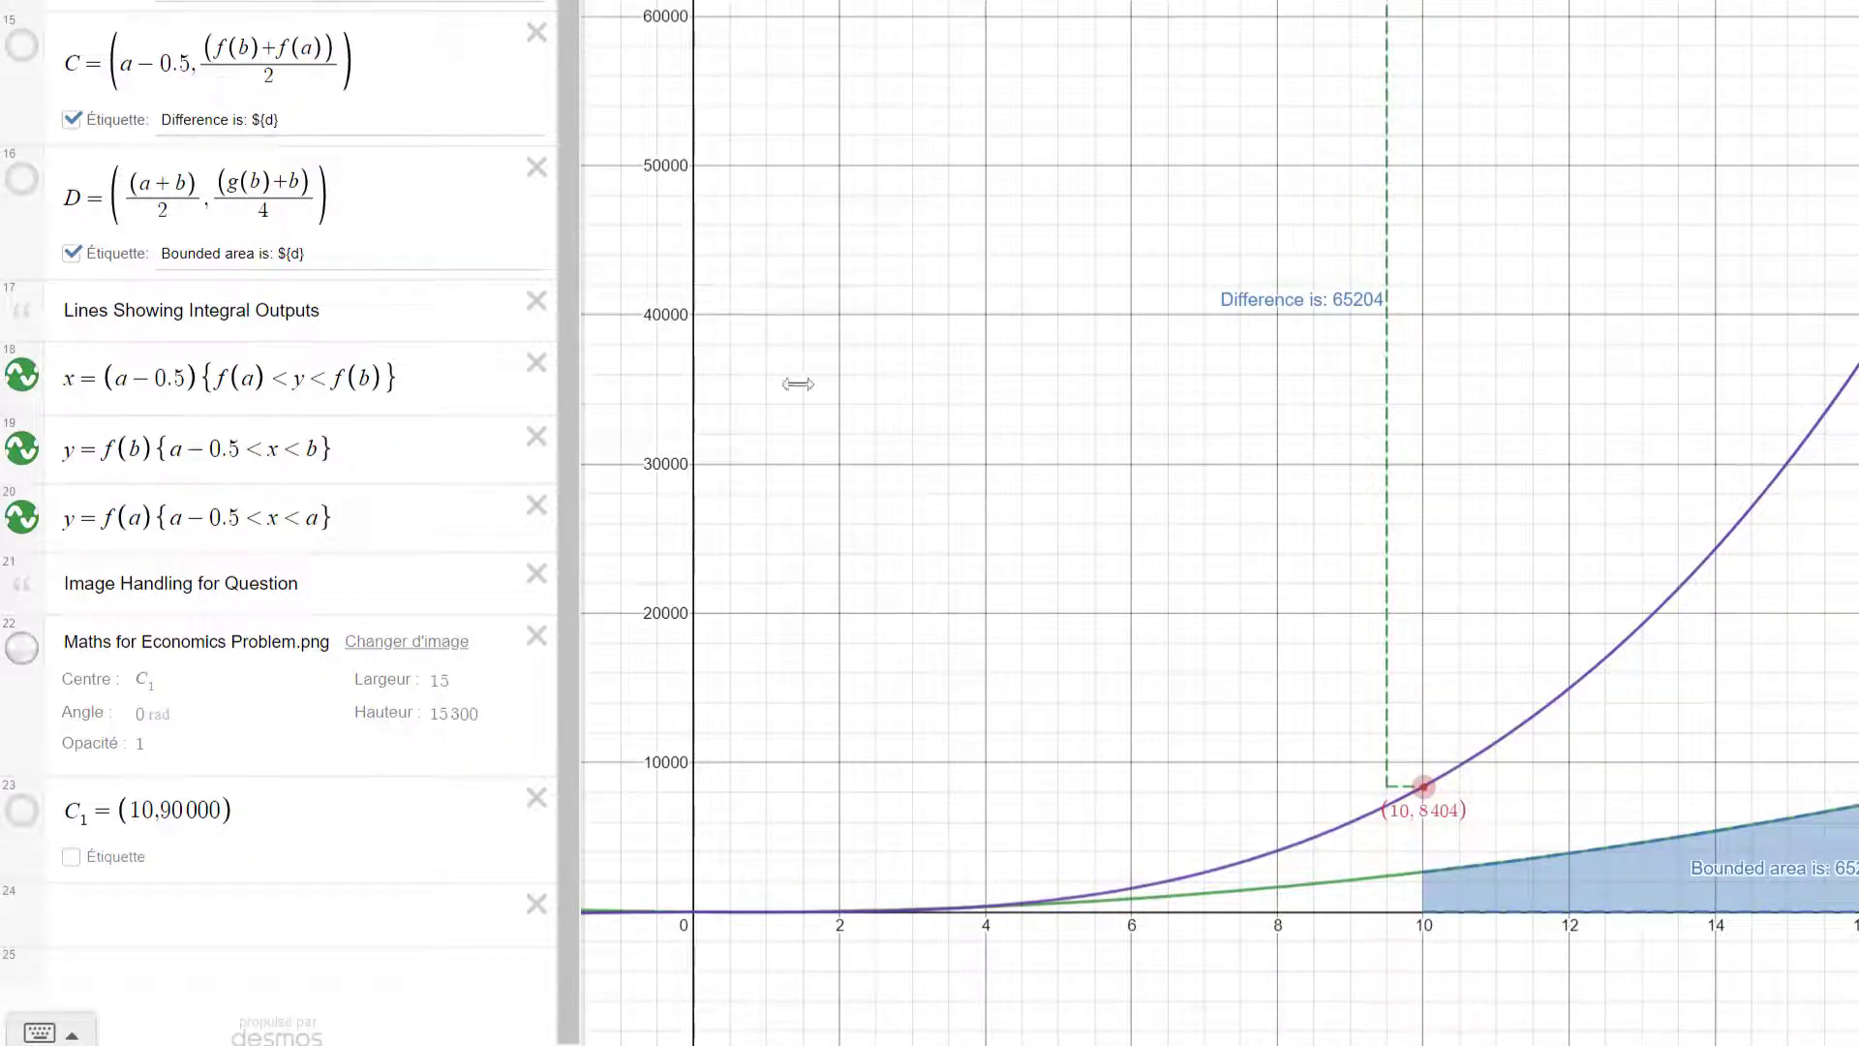
Step: Open the display settings of point D to view its label options, and close them
{"action": "left_click", "coordinate": [1423, 787]}
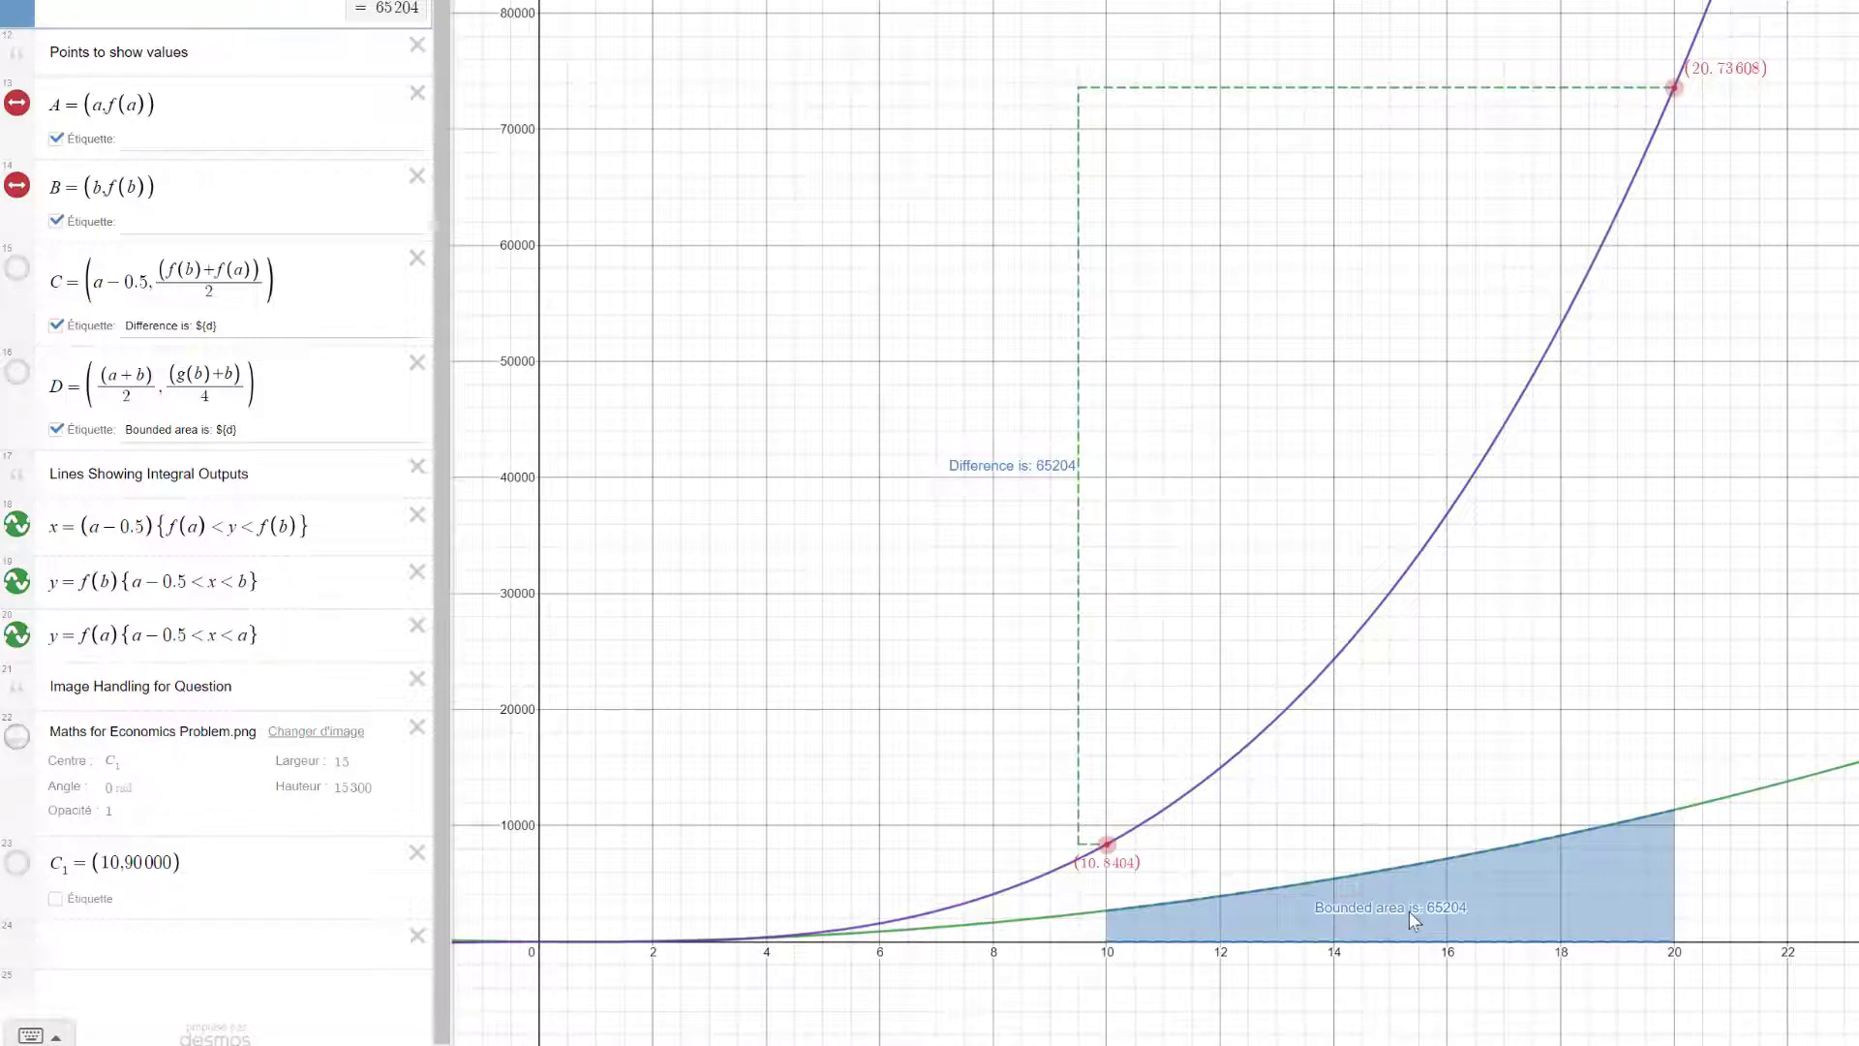
{"action": "left_click", "coordinate": [19, 378]}
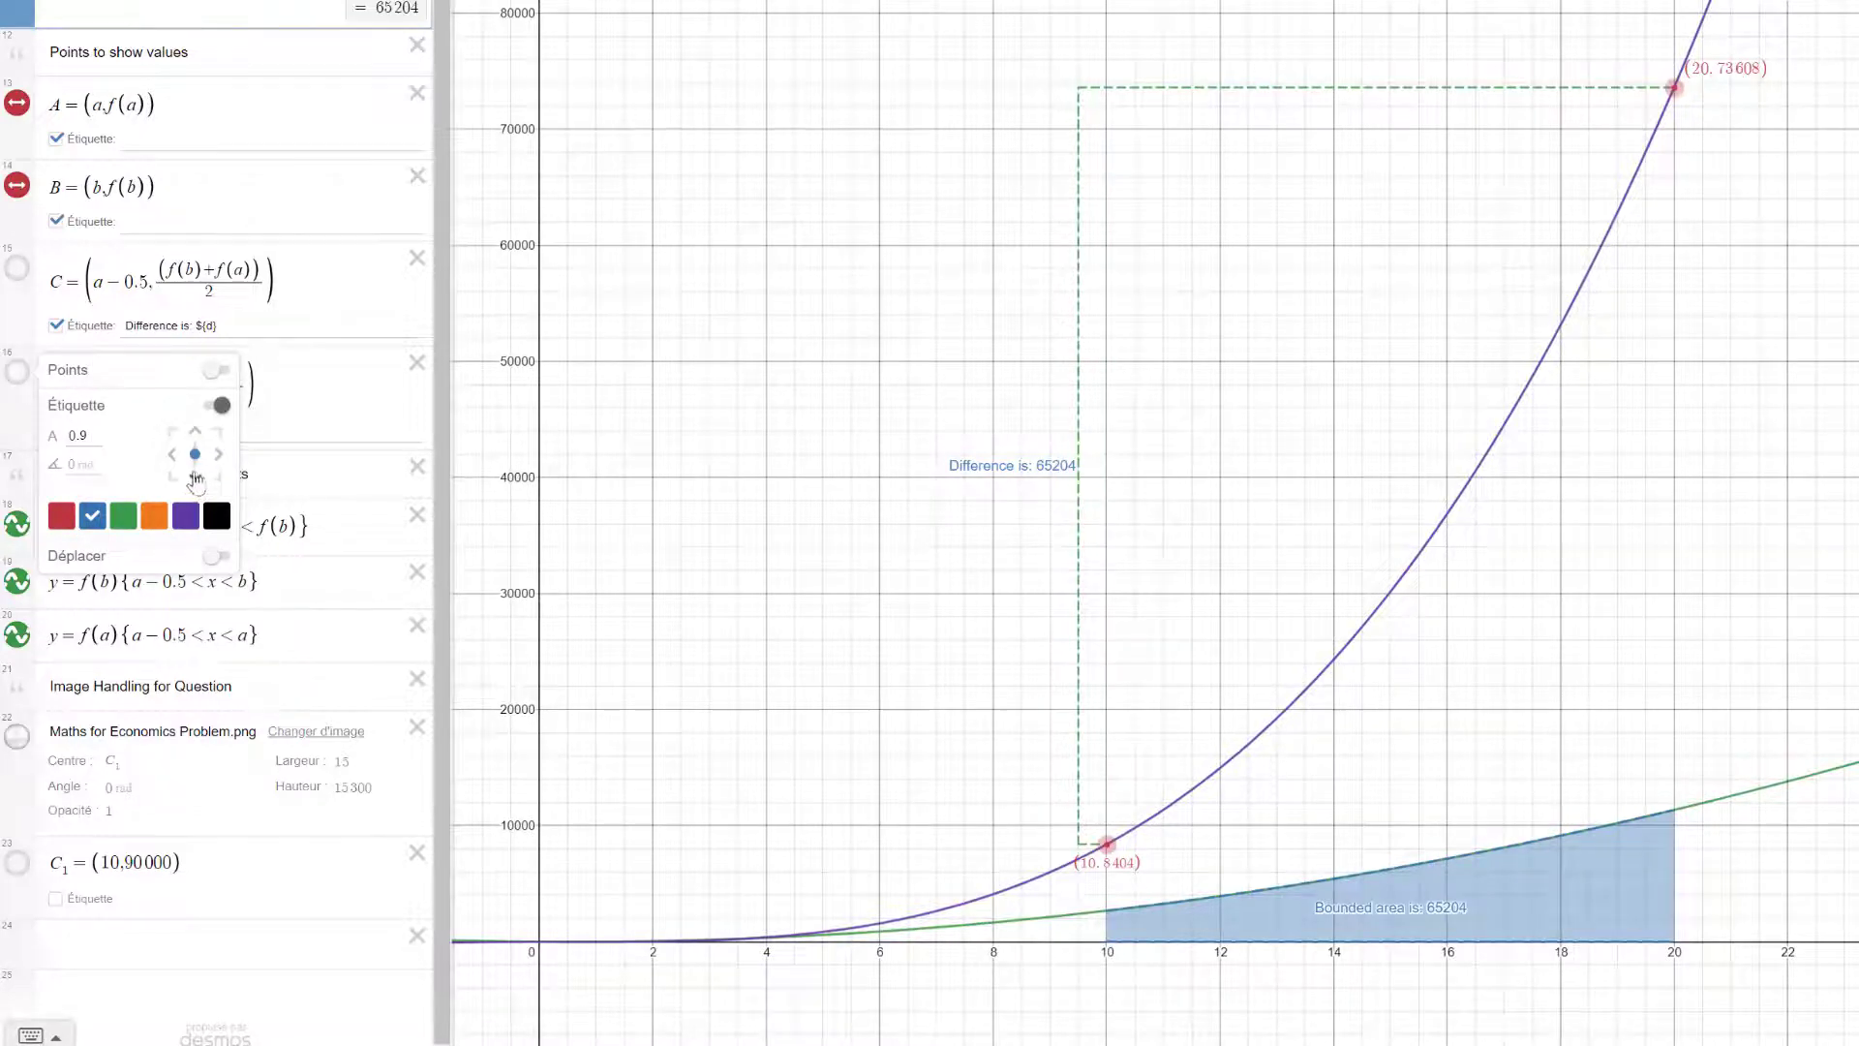
{"action": "left_click", "coordinate": [746, 654]}
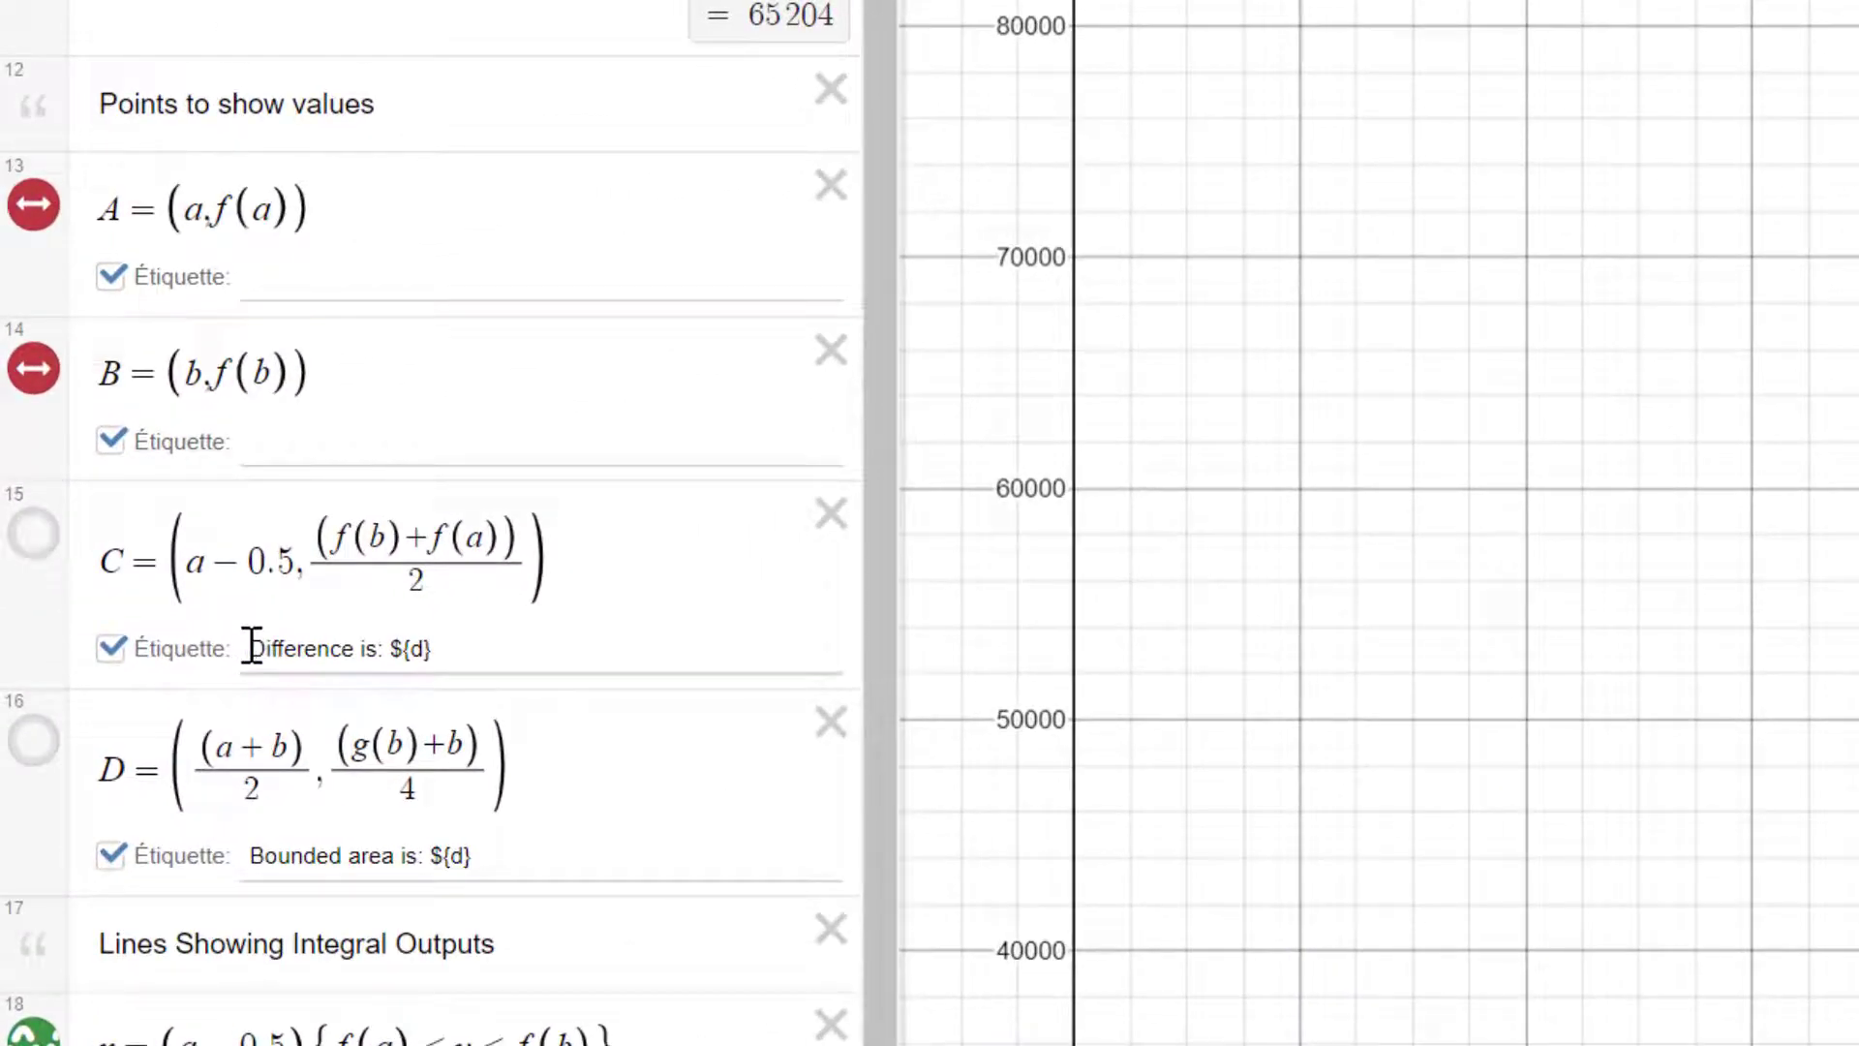
Step: Examine point C's label text "Difference is: ${d}" and how the difference and bounded area labels appear on the graph
{"action": "left_click_drag", "start_coordinate": [252, 646], "coordinate": [572, 648]}
{"action": "left_click", "coordinate": [572, 648]}
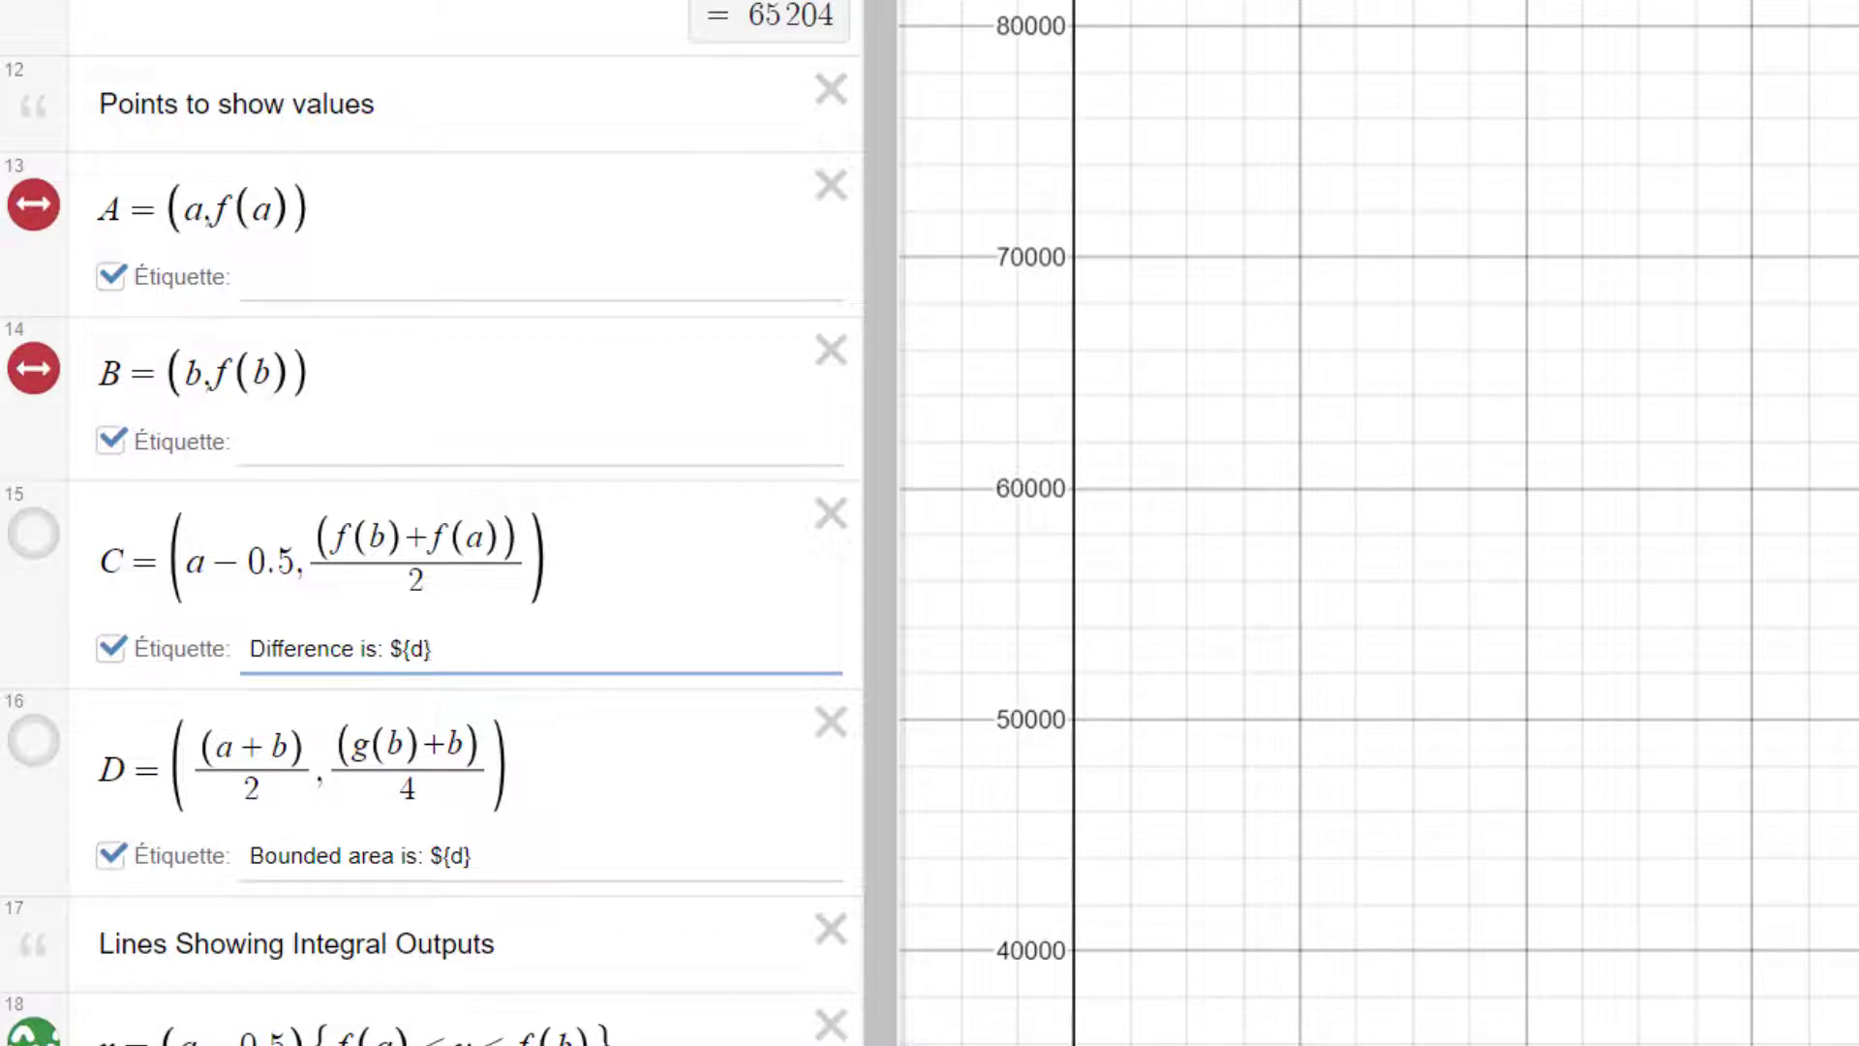
{"action": "left_click", "coordinate": [107, 327]}
{"action": "double_click", "coordinate": [107, 331]}
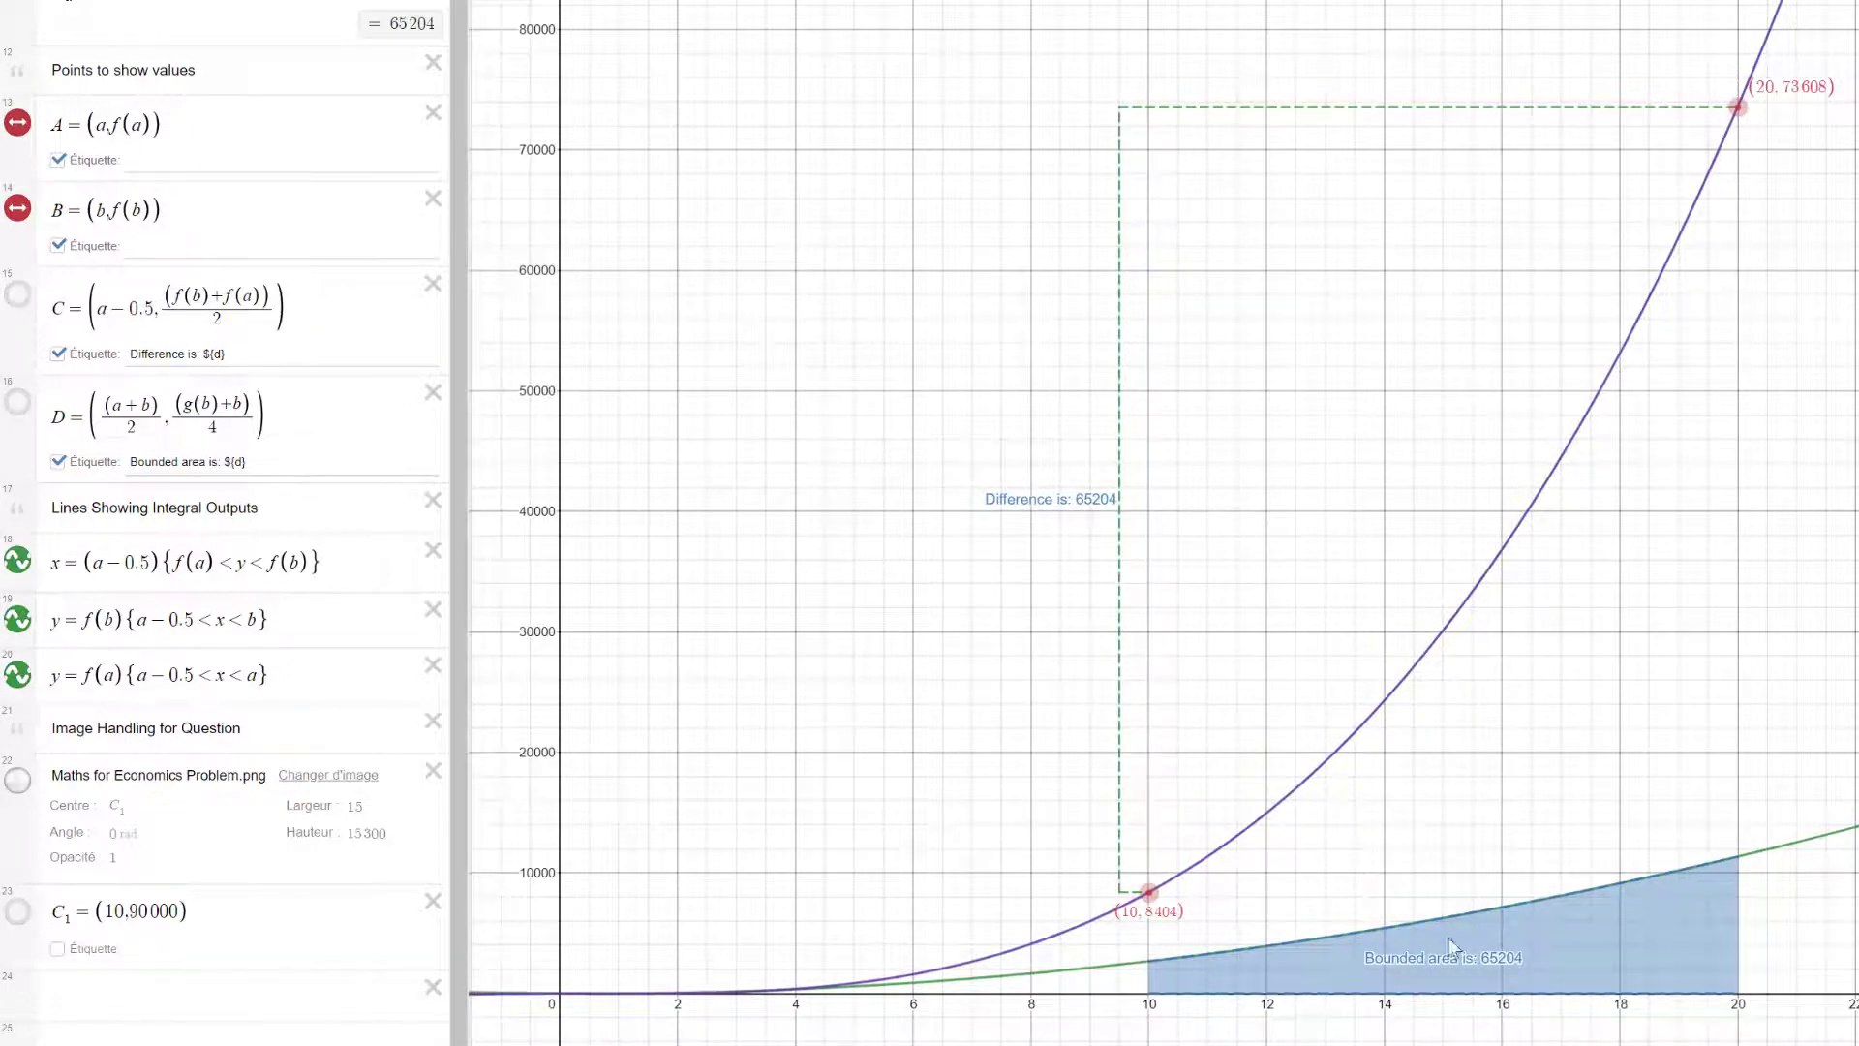
{"action": "left_click_drag", "start_coordinate": [1390, 968], "coordinate": [1449, 961]}
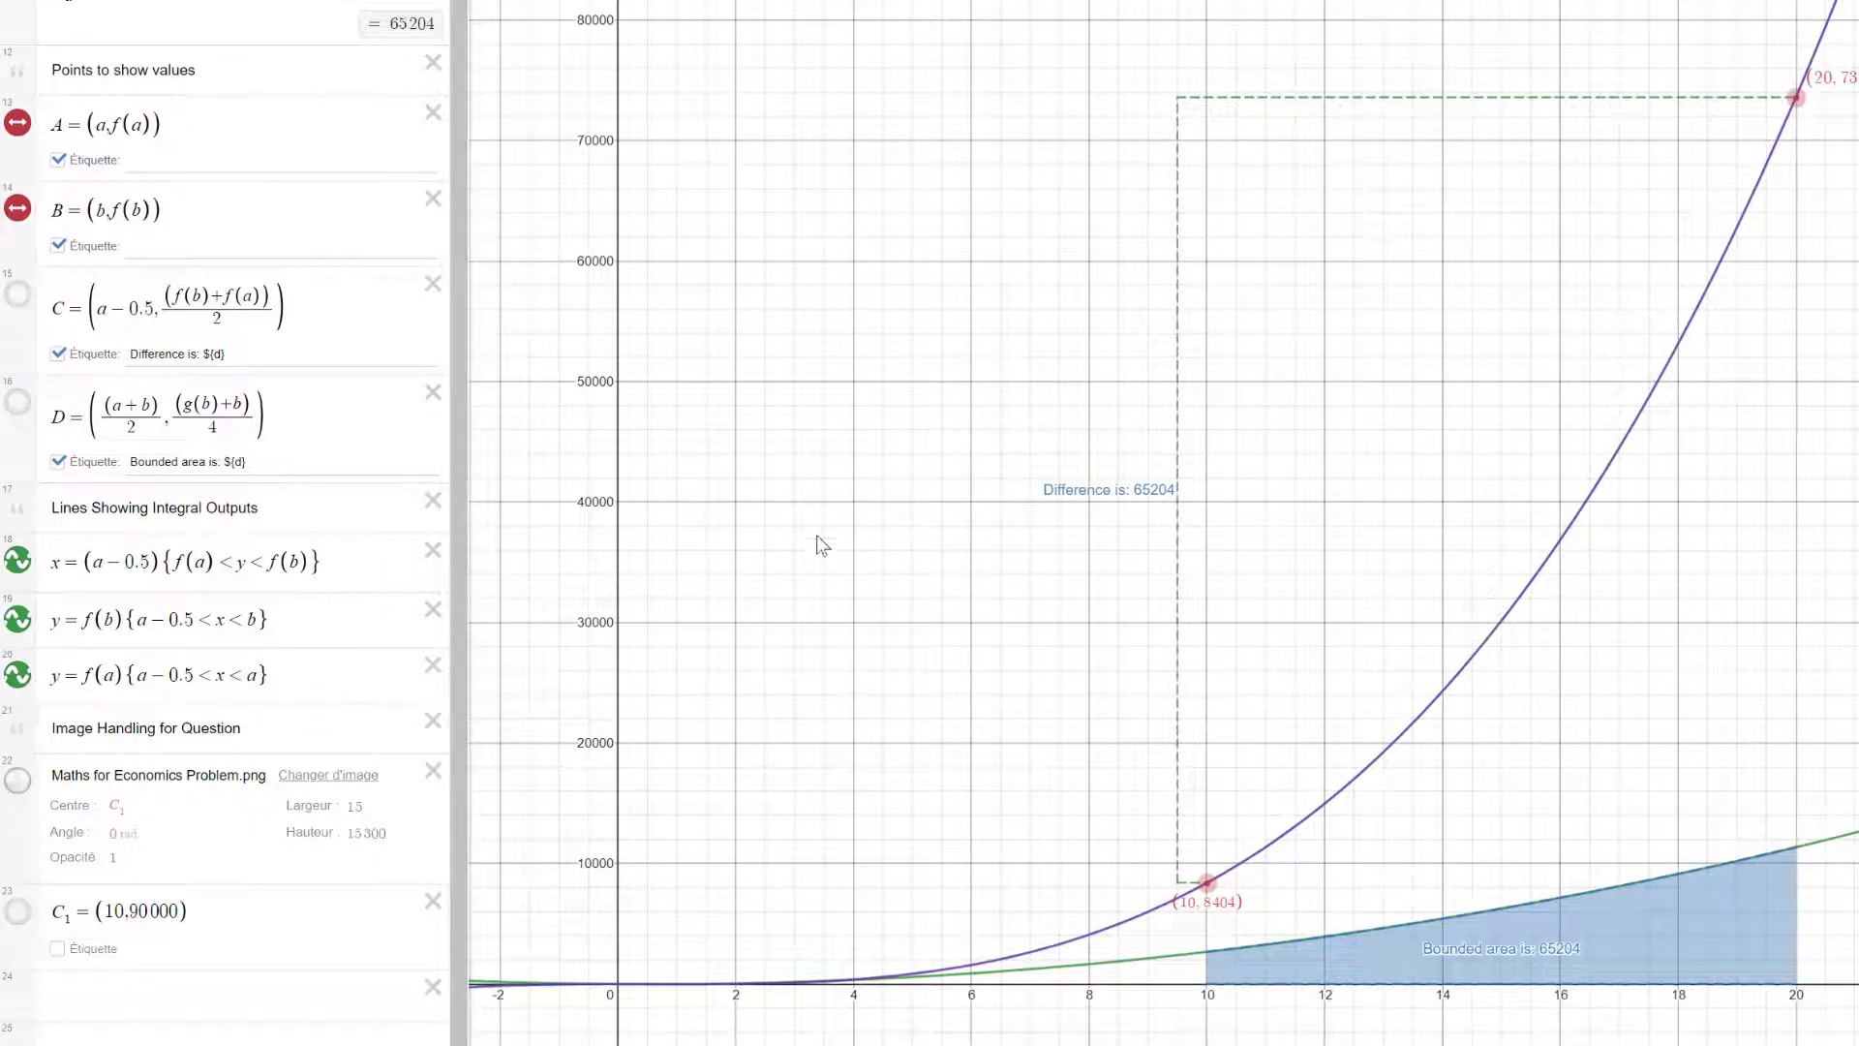
{"action": "left_click_drag", "start_coordinate": [817, 535], "coordinate": [819, 507]}
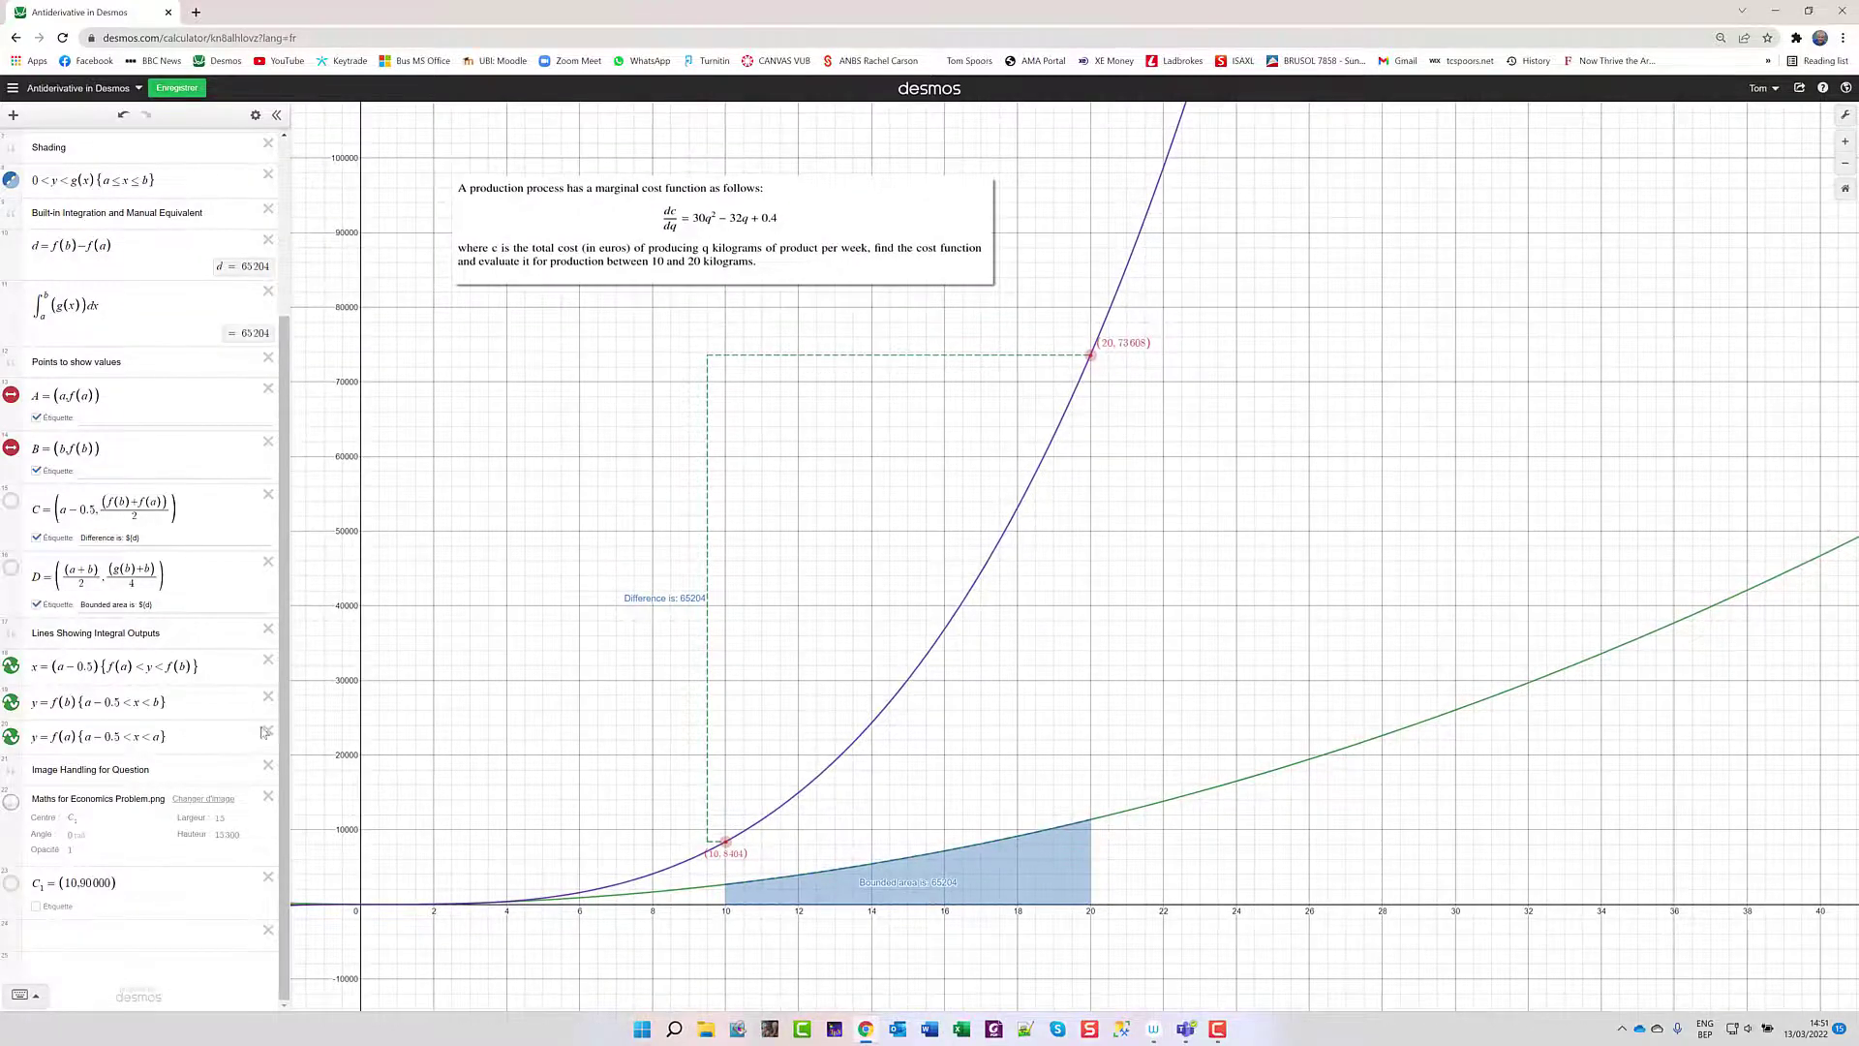
Step: Examine the restrictions in braces on the three line expressions x = (a − 0.5), y = f(b) and y = f(a)
{"action": "left_click", "coordinate": [32, 668]}
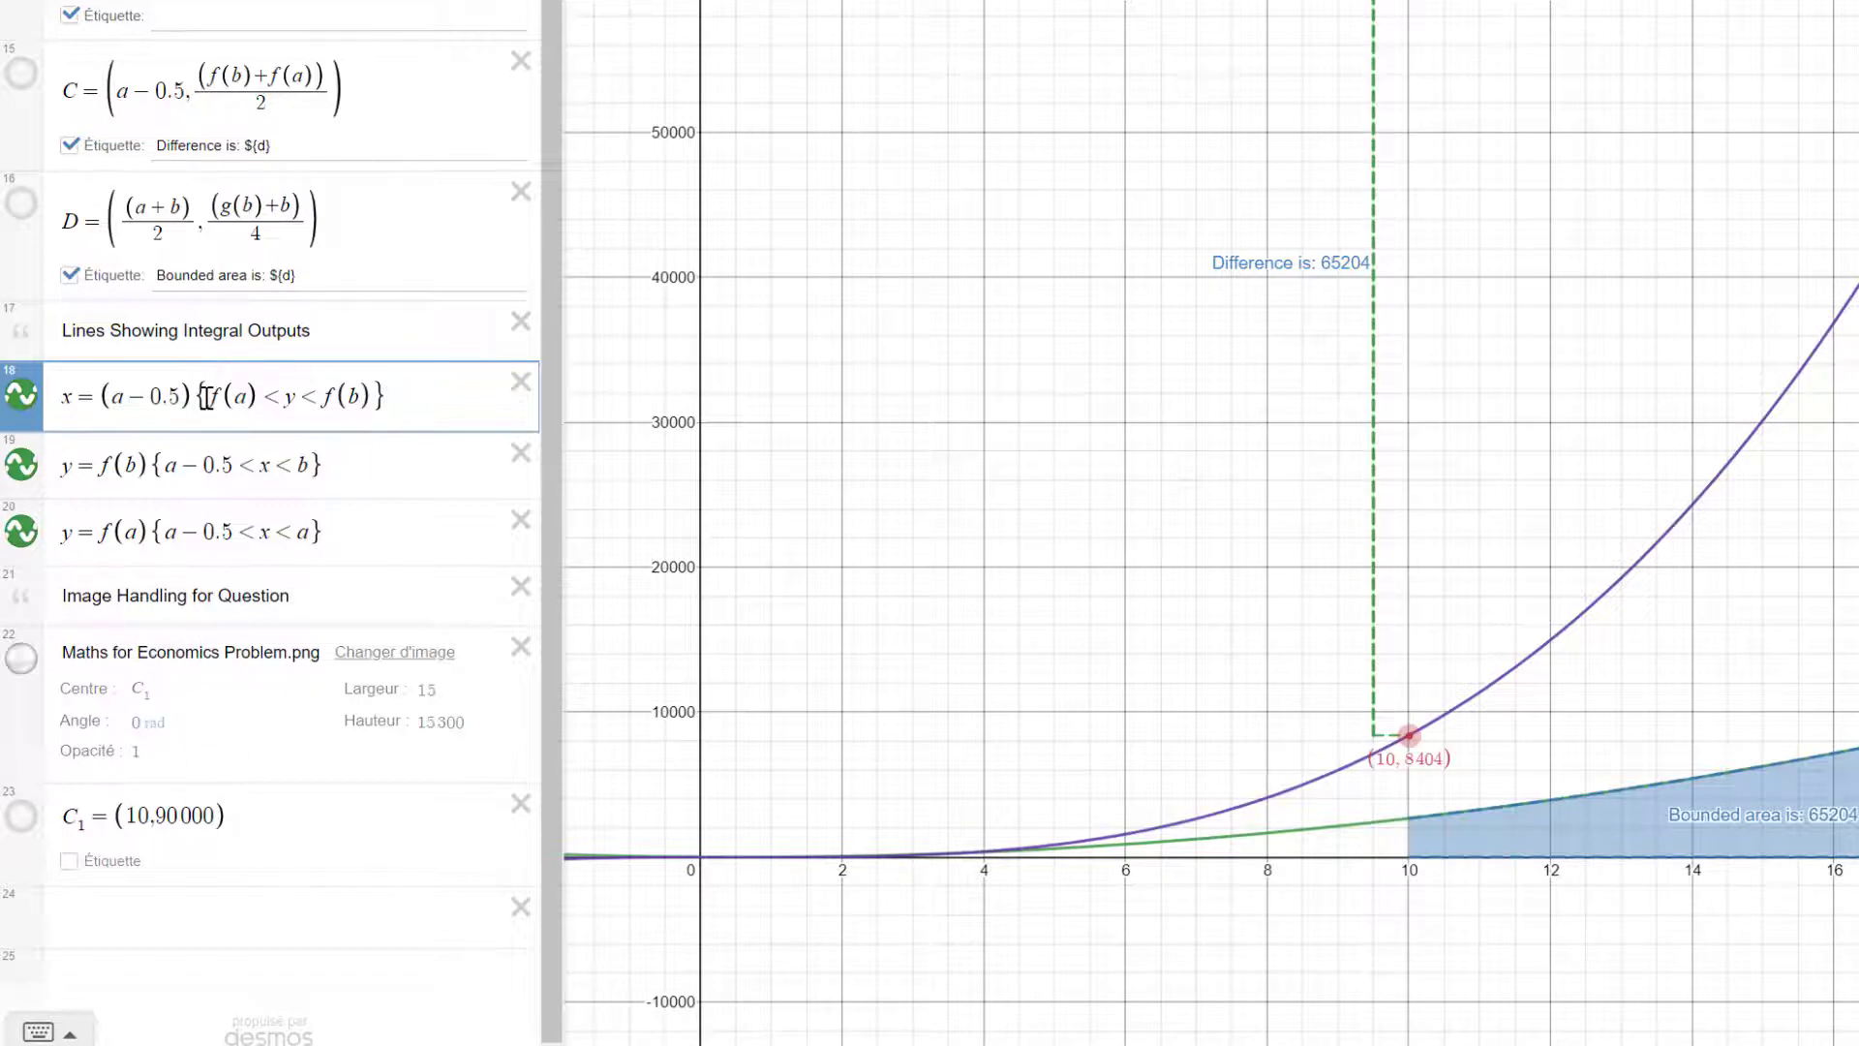
{"action": "left_click_drag", "start_coordinate": [206, 397], "coordinate": [257, 397]}
{"action": "left_click", "coordinate": [445, 398]}
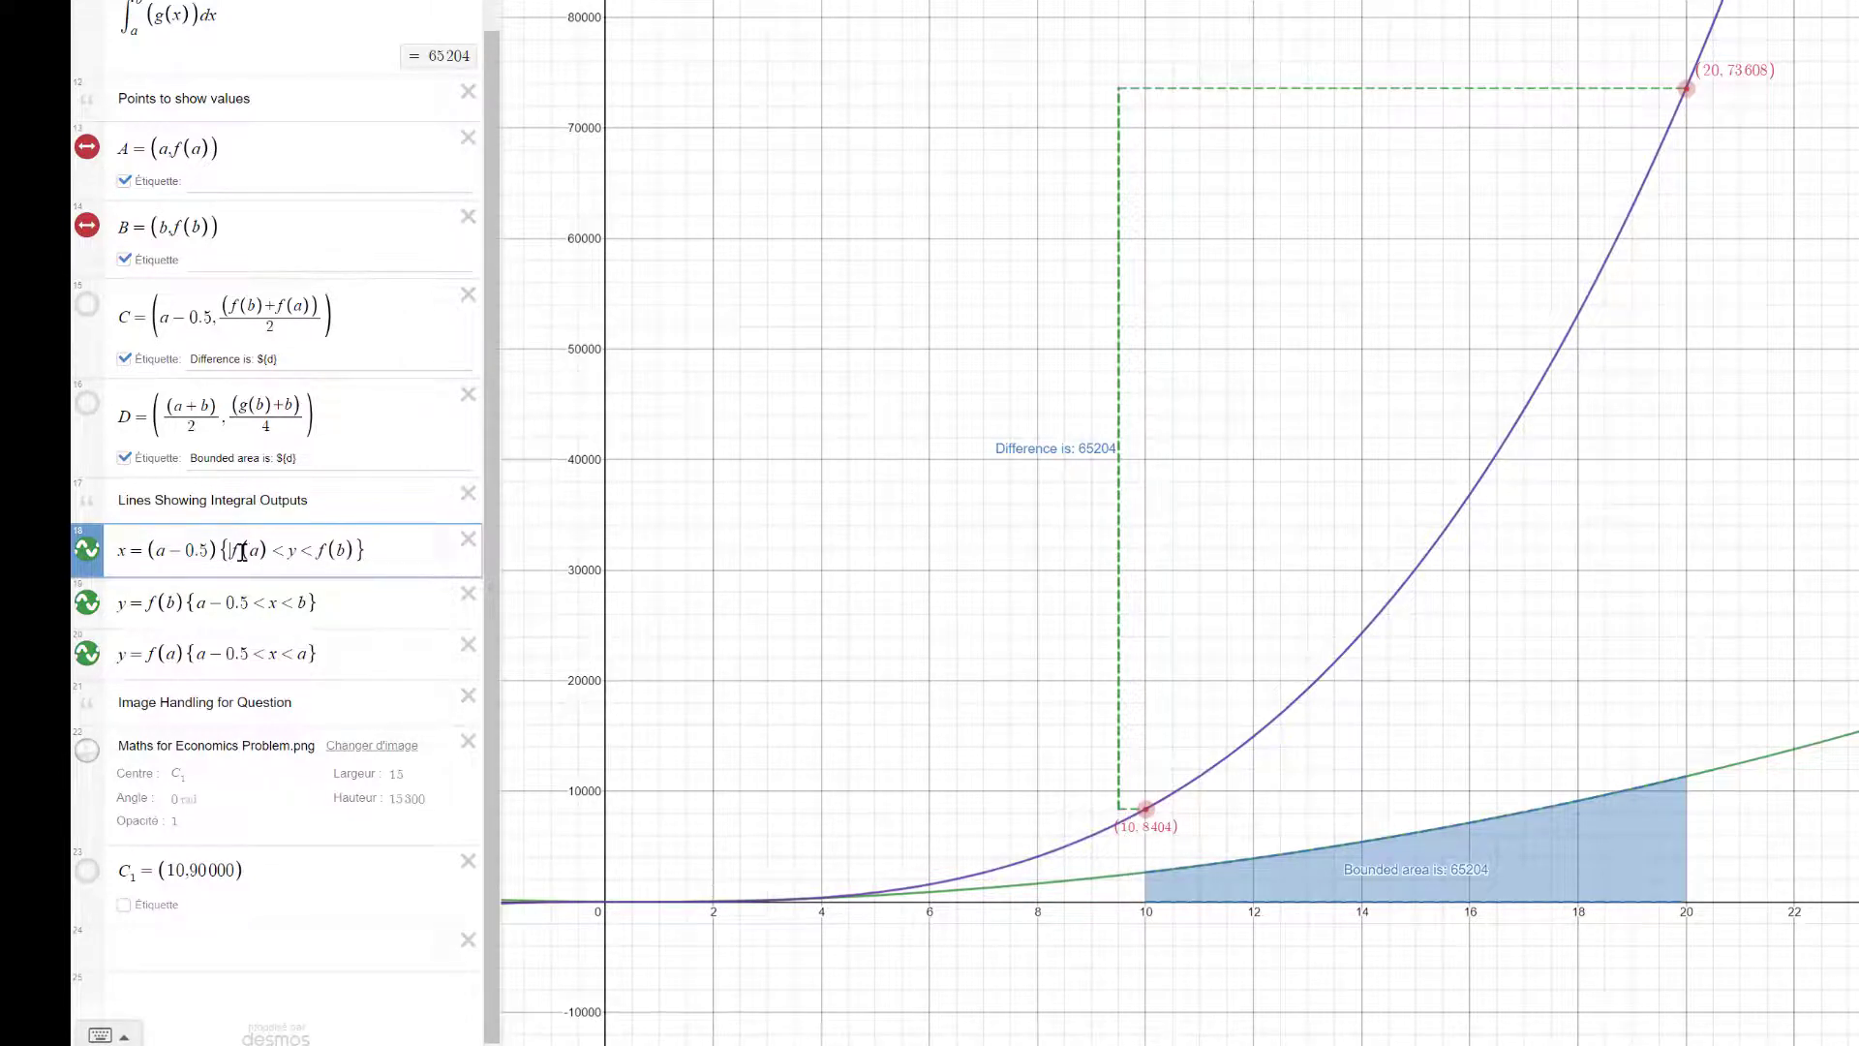
{"action": "left_click_drag", "start_coordinate": [242, 551], "coordinate": [351, 553]}
{"action": "left_click", "coordinate": [392, 554]}
{"action": "left_click_drag", "start_coordinate": [191, 603], "coordinate": [330, 601]}
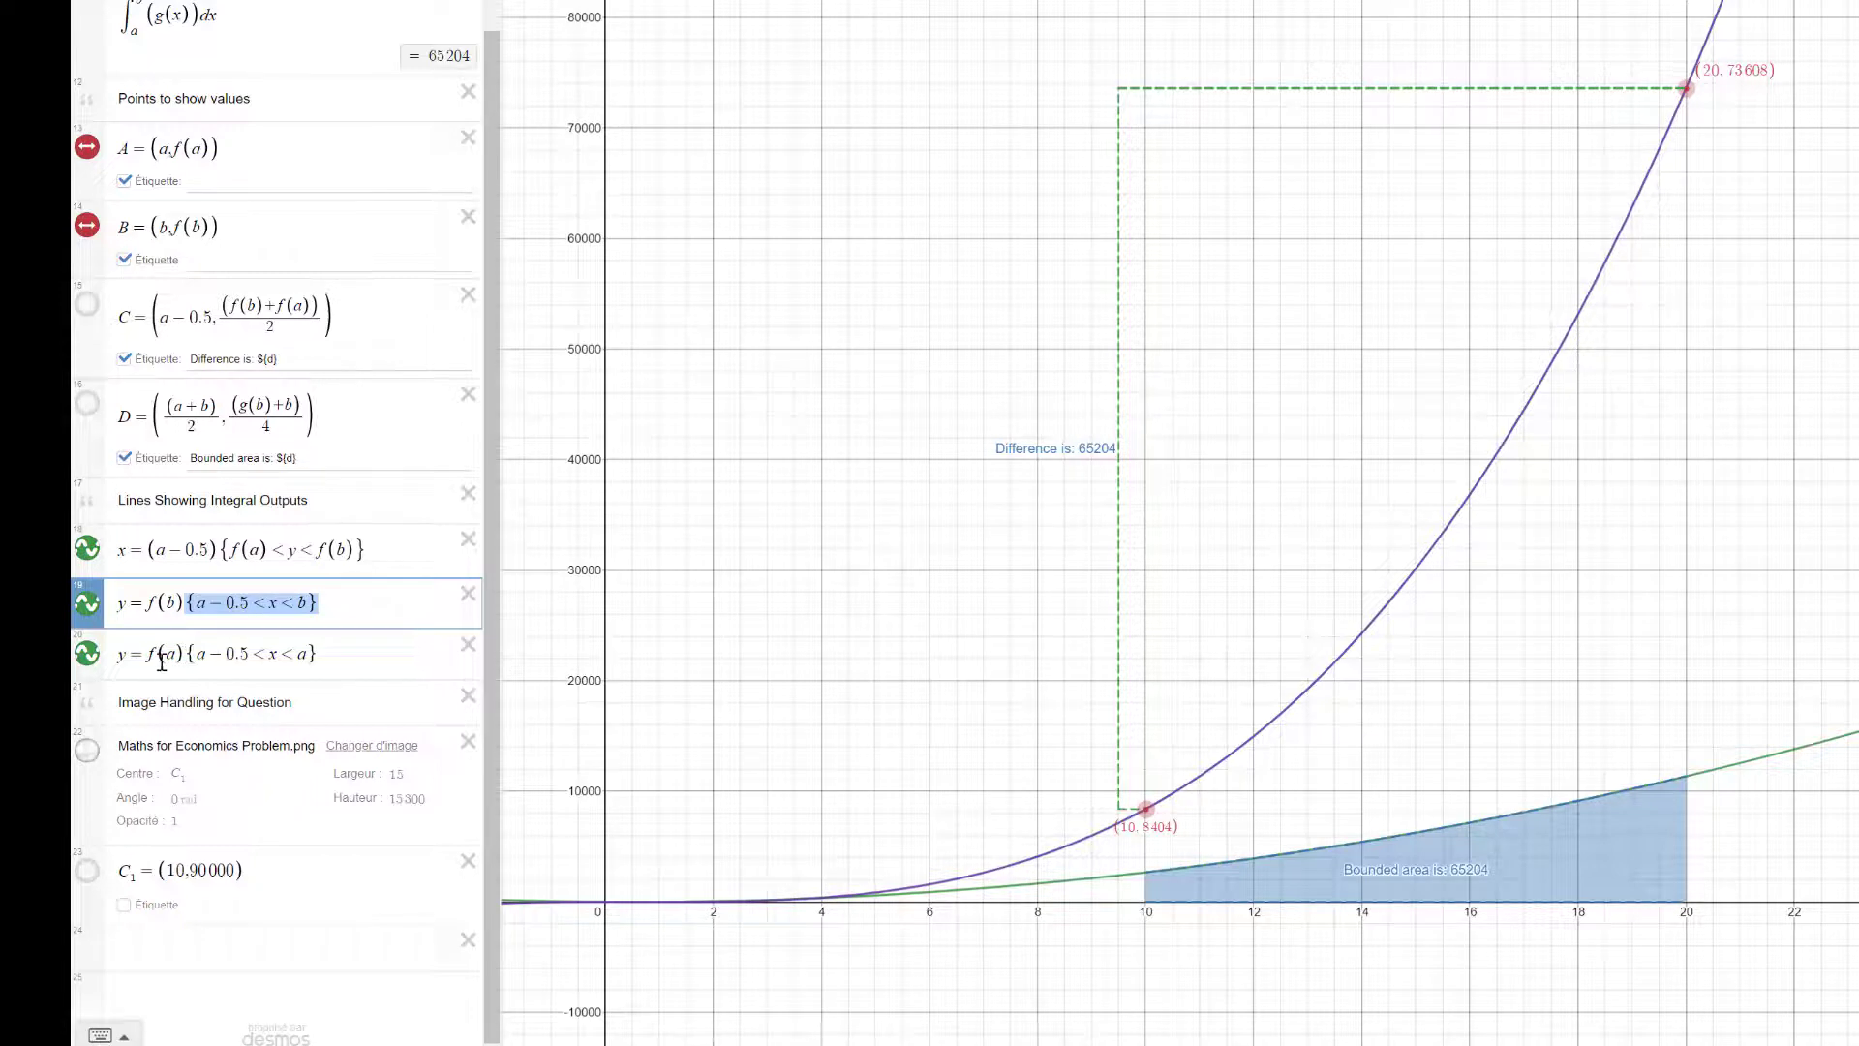
{"action": "left_click_drag", "start_coordinate": [188, 654], "coordinate": [357, 654]}
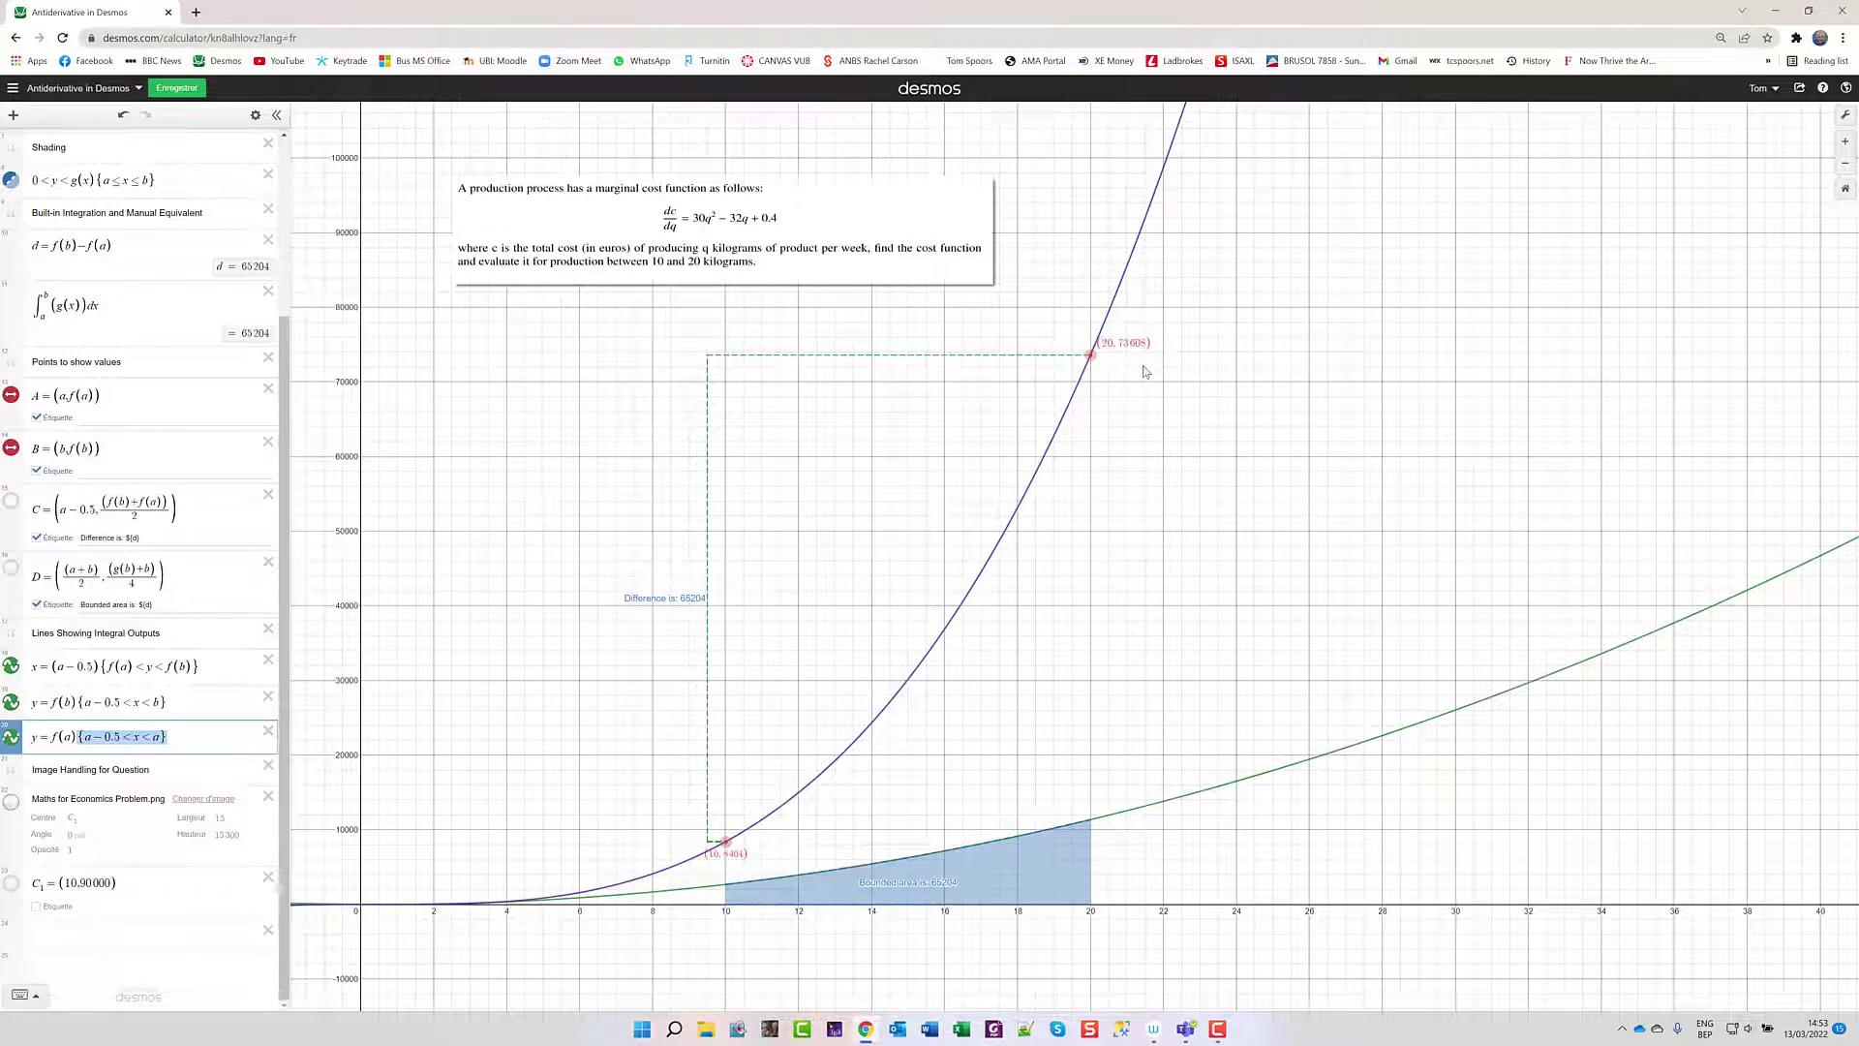
Step: Move point B along the f(x) curve to x = 15.67 and point A to about x = 9.54
{"action": "left_click", "coordinate": [1091, 355]}
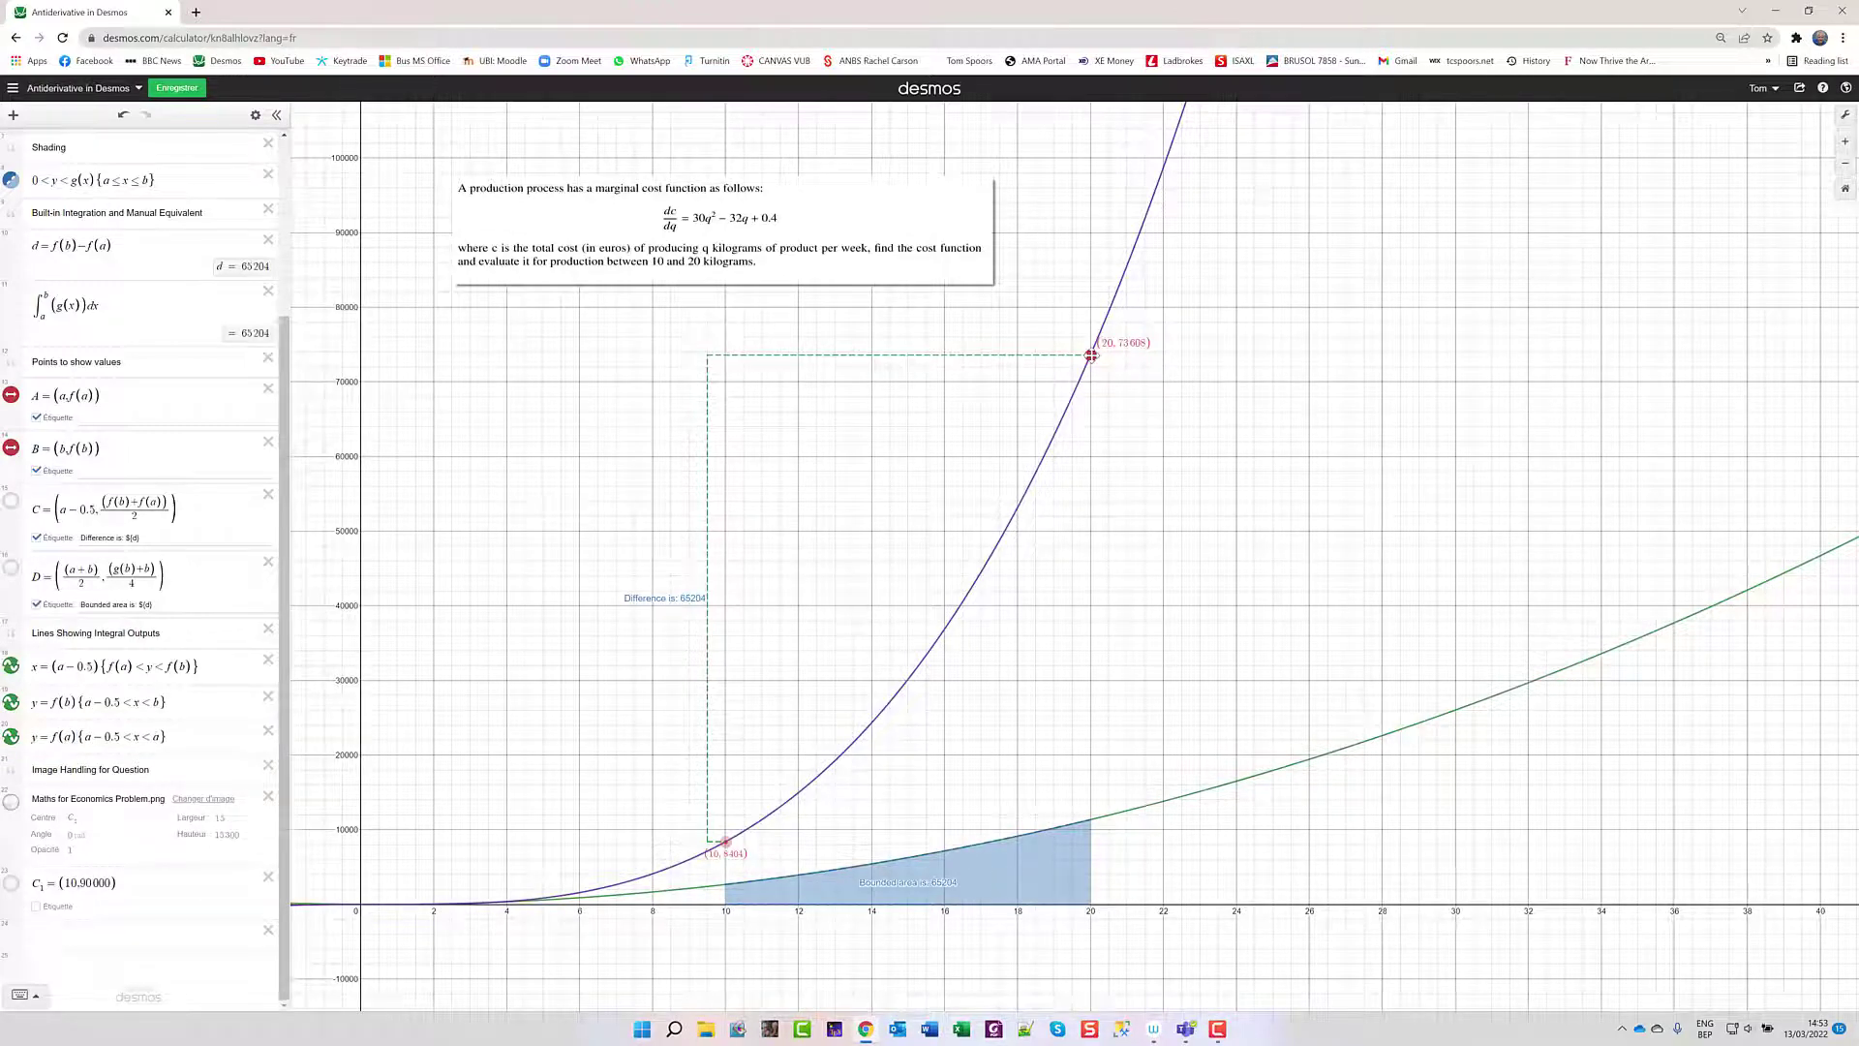
{"action": "mouse_move", "coordinate": [1091, 355]}
{"action": "left_mouse_down"}
{"action": "mouse_move", "coordinate": [1004, 587]}
{"action": "mouse_move", "coordinate": [988, 522]}
{"action": "mouse_move", "coordinate": [1016, 606]}
{"action": "mouse_move", "coordinate": [1082, 485]}
{"action": "mouse_move", "coordinate": [1043, 666]}
{"action": "mouse_move", "coordinate": [990, 732]}
{"action": "mouse_move", "coordinate": [1060, 515]}
{"action": "mouse_move", "coordinate": [1115, 455]}
{"action": "mouse_move", "coordinate": [1112, 472]}
{"action": "left_mouse_up"}
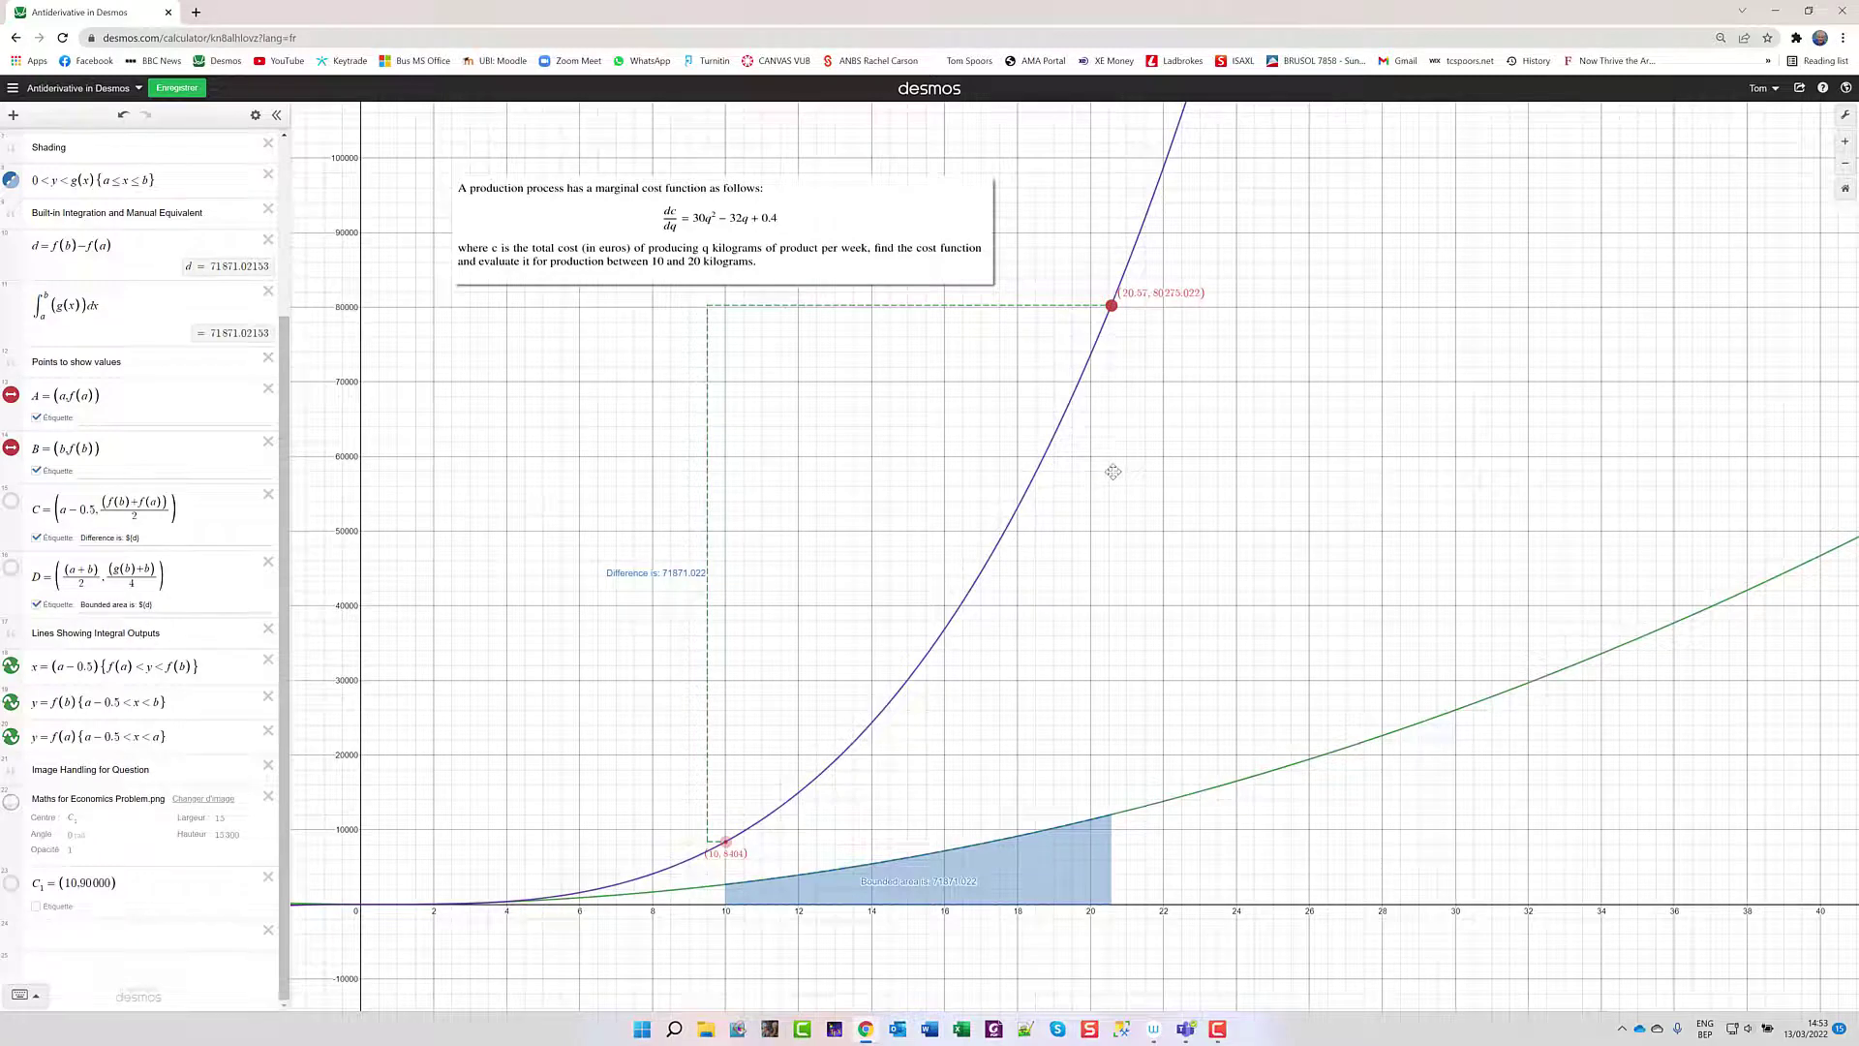
{"action": "mouse_move", "coordinate": [1112, 472]}
{"action": "left_mouse_down"}
{"action": "mouse_move", "coordinate": [1007, 711]}
{"action": "mouse_move", "coordinate": [915, 789]}
{"action": "left_mouse_up"}
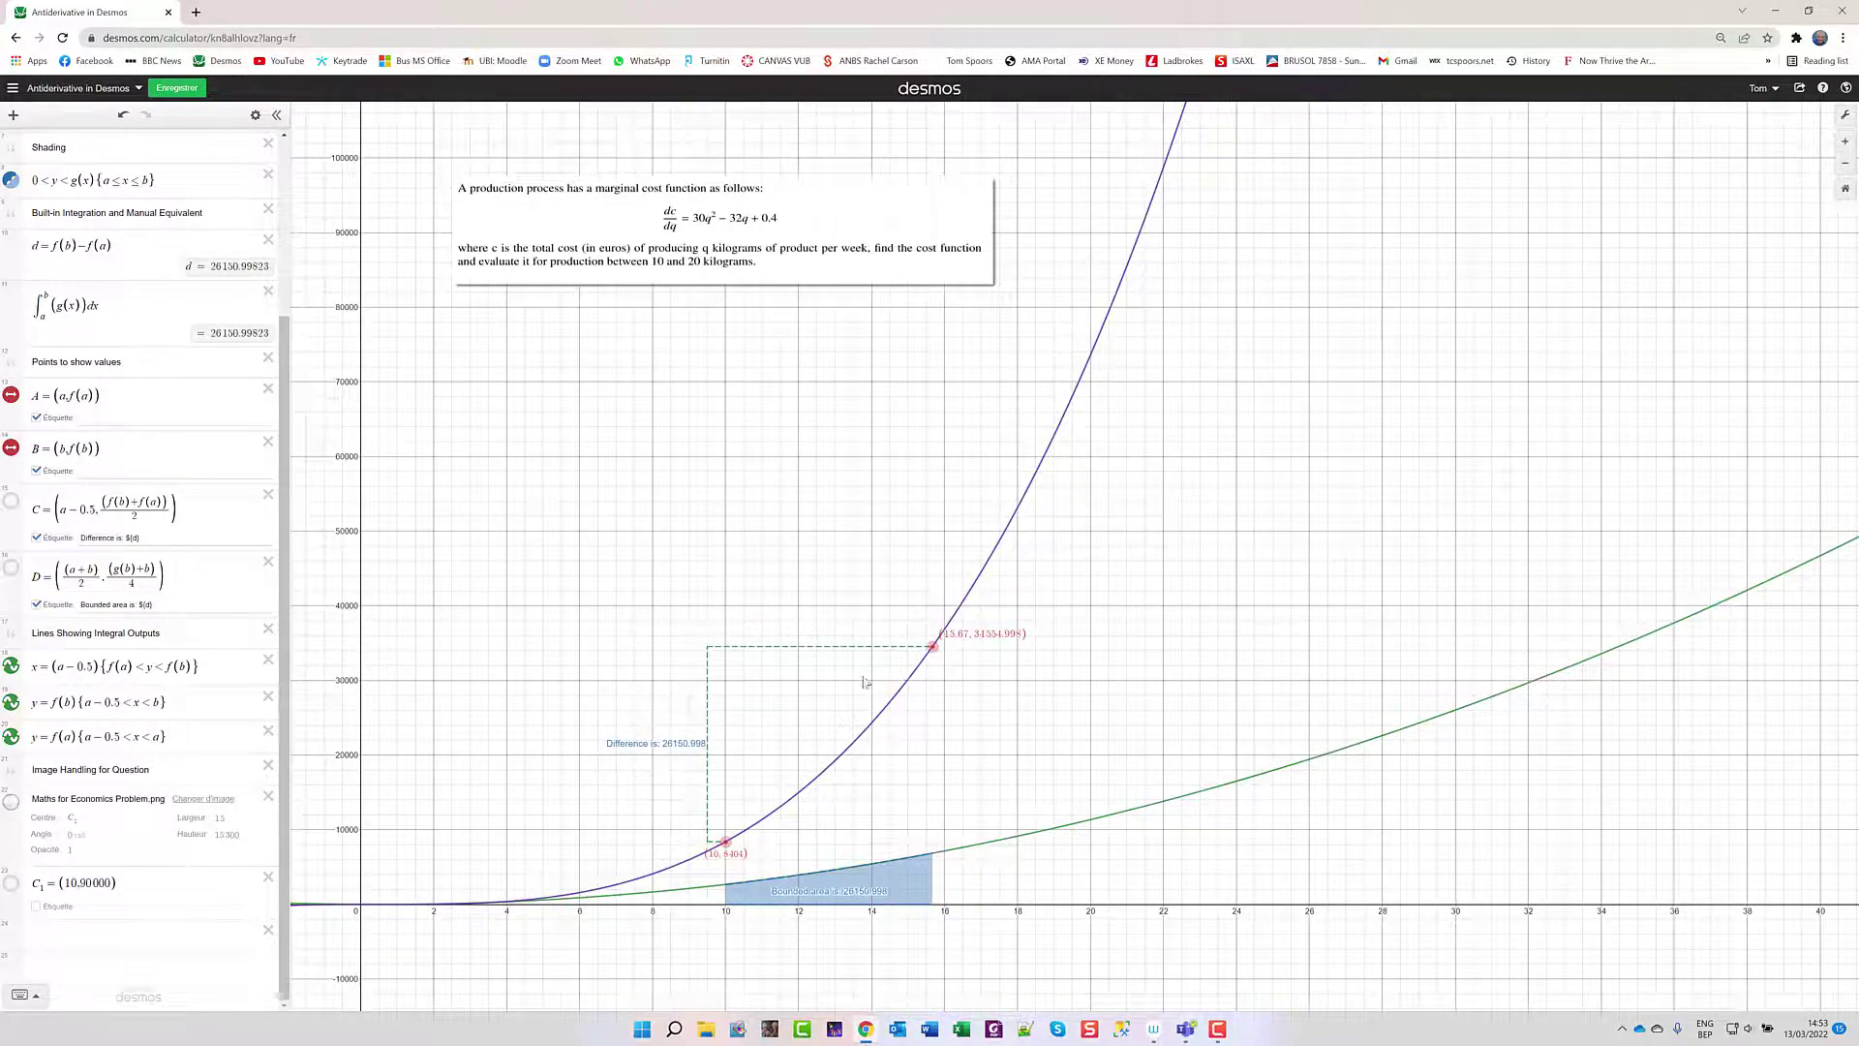
{"action": "mouse_move", "coordinate": [725, 841]}
{"action": "left_mouse_down"}
{"action": "mouse_move", "coordinate": [874, 725]}
{"action": "mouse_move", "coordinate": [709, 850]}
{"action": "left_mouse_up"}
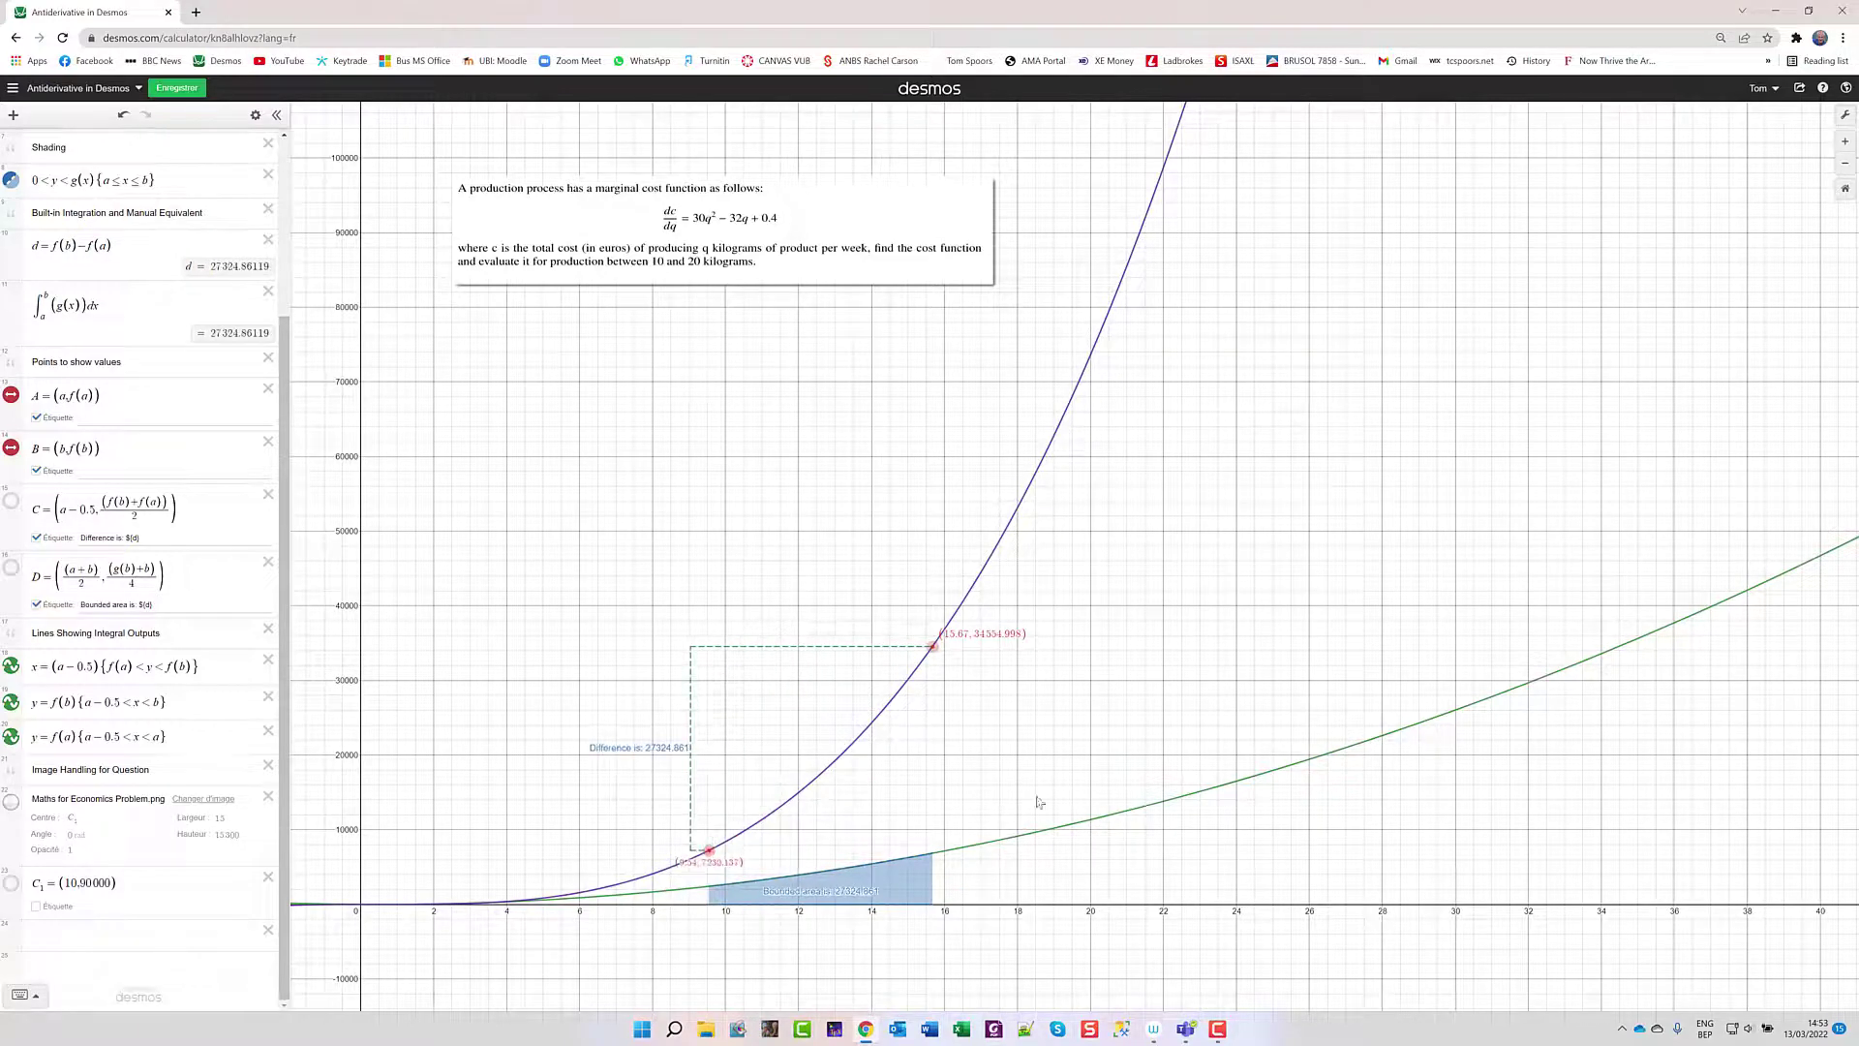
{"action": "left_click_drag", "start_coordinate": [1104, 716], "coordinate": [1104, 702]}
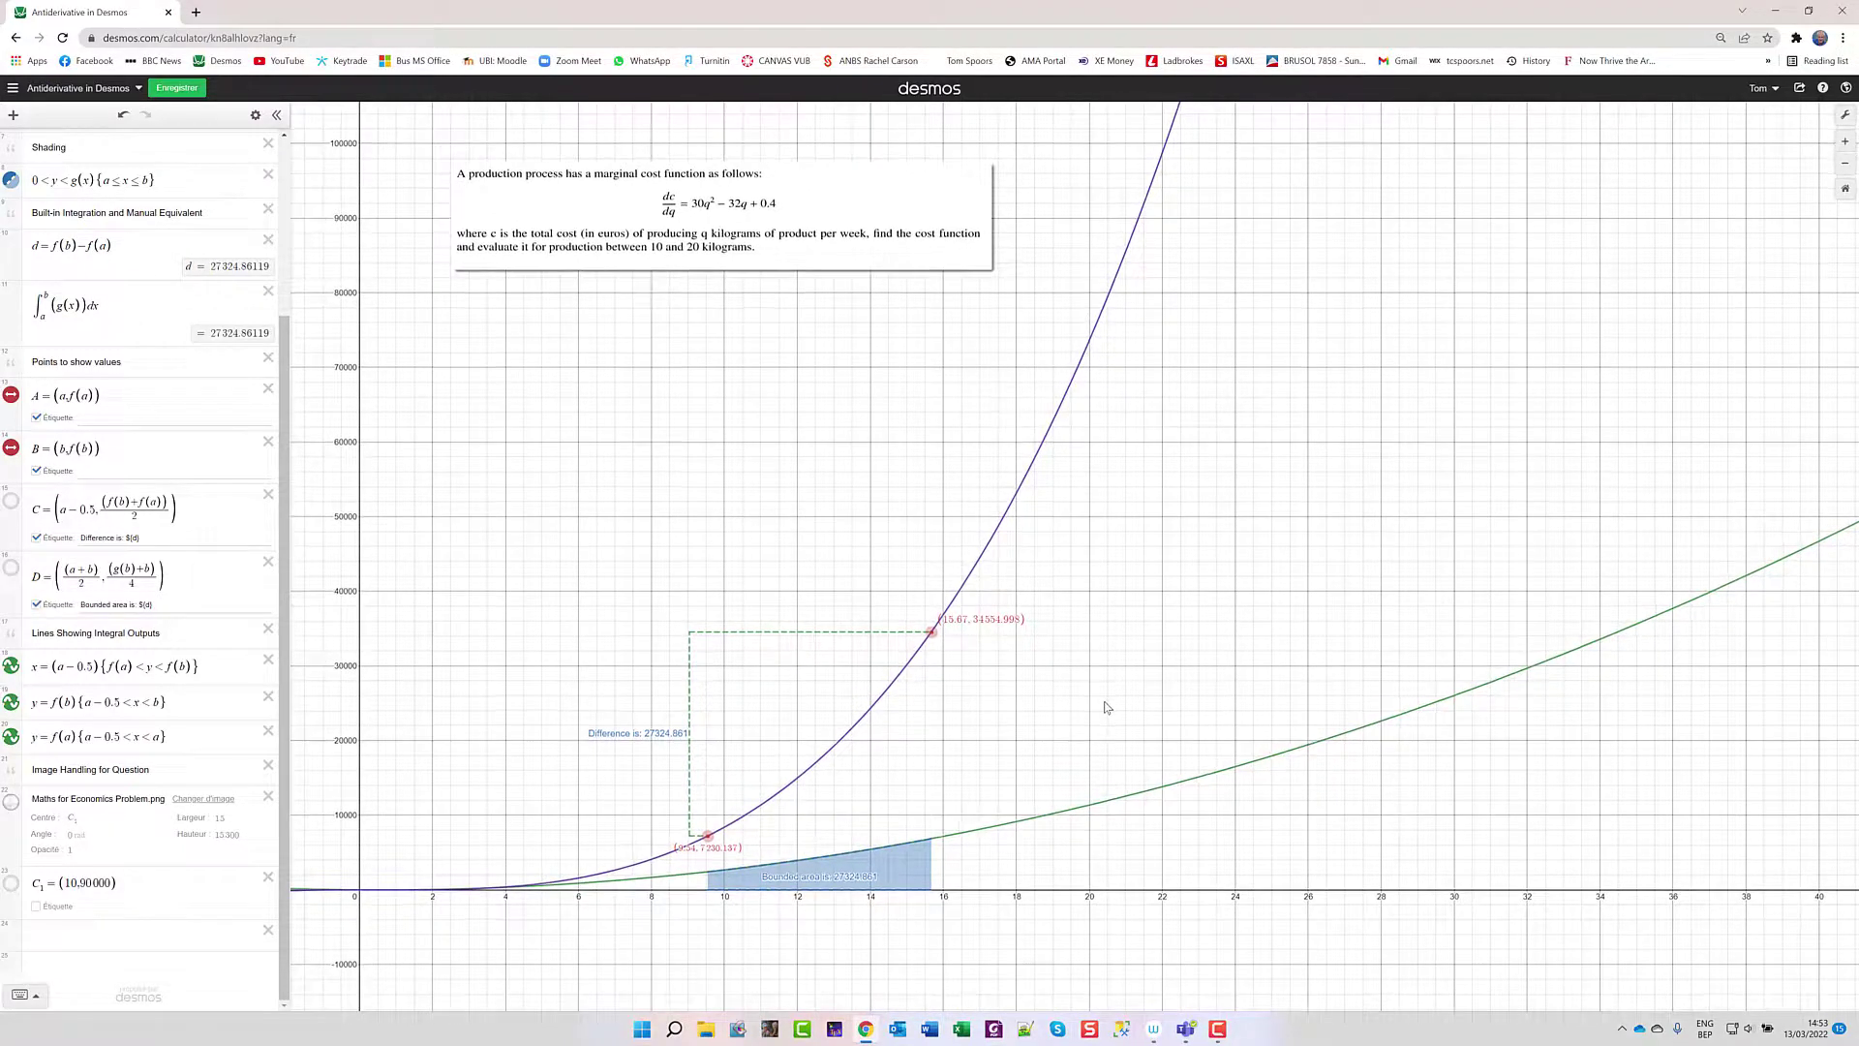
Step: Select the question image on the graph and view the item types that can be added, including an image
{"action": "left_click", "coordinate": [739, 200]}
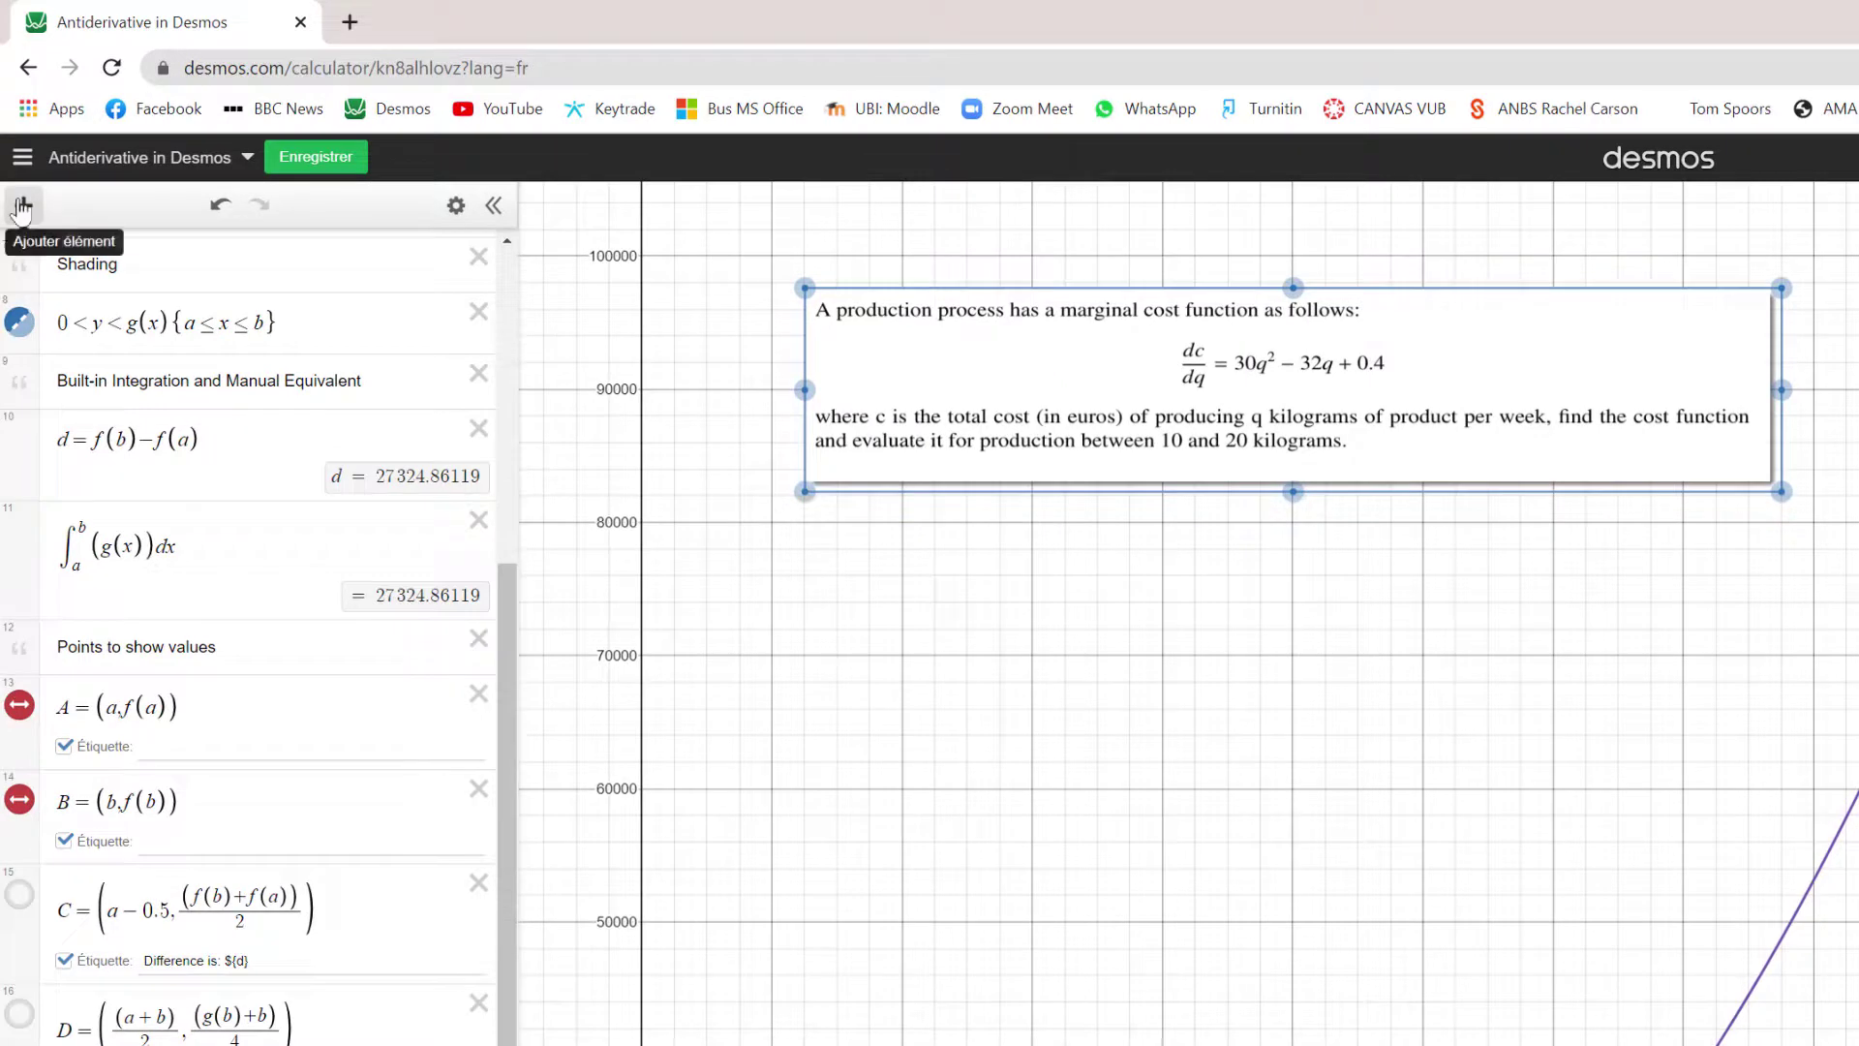
{"action": "left_click", "coordinate": [22, 205]}
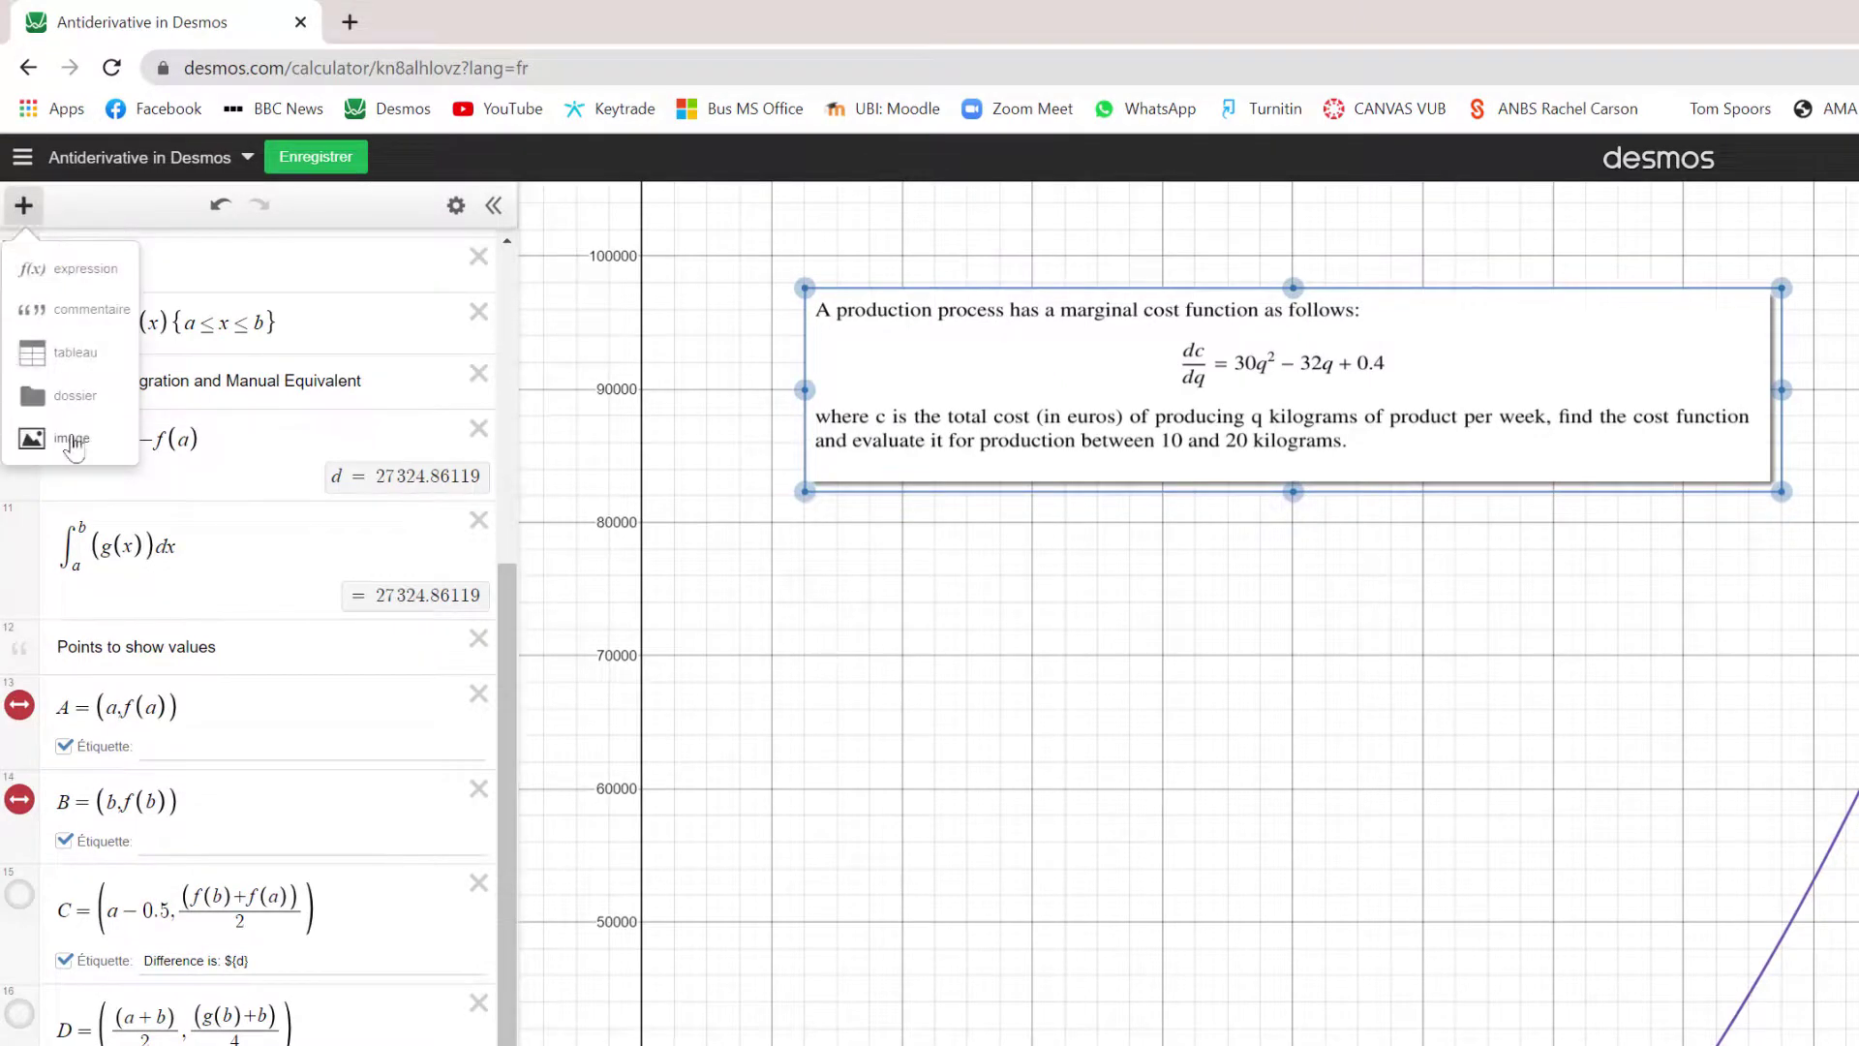
{"action": "left_click", "coordinate": [813, 929]}
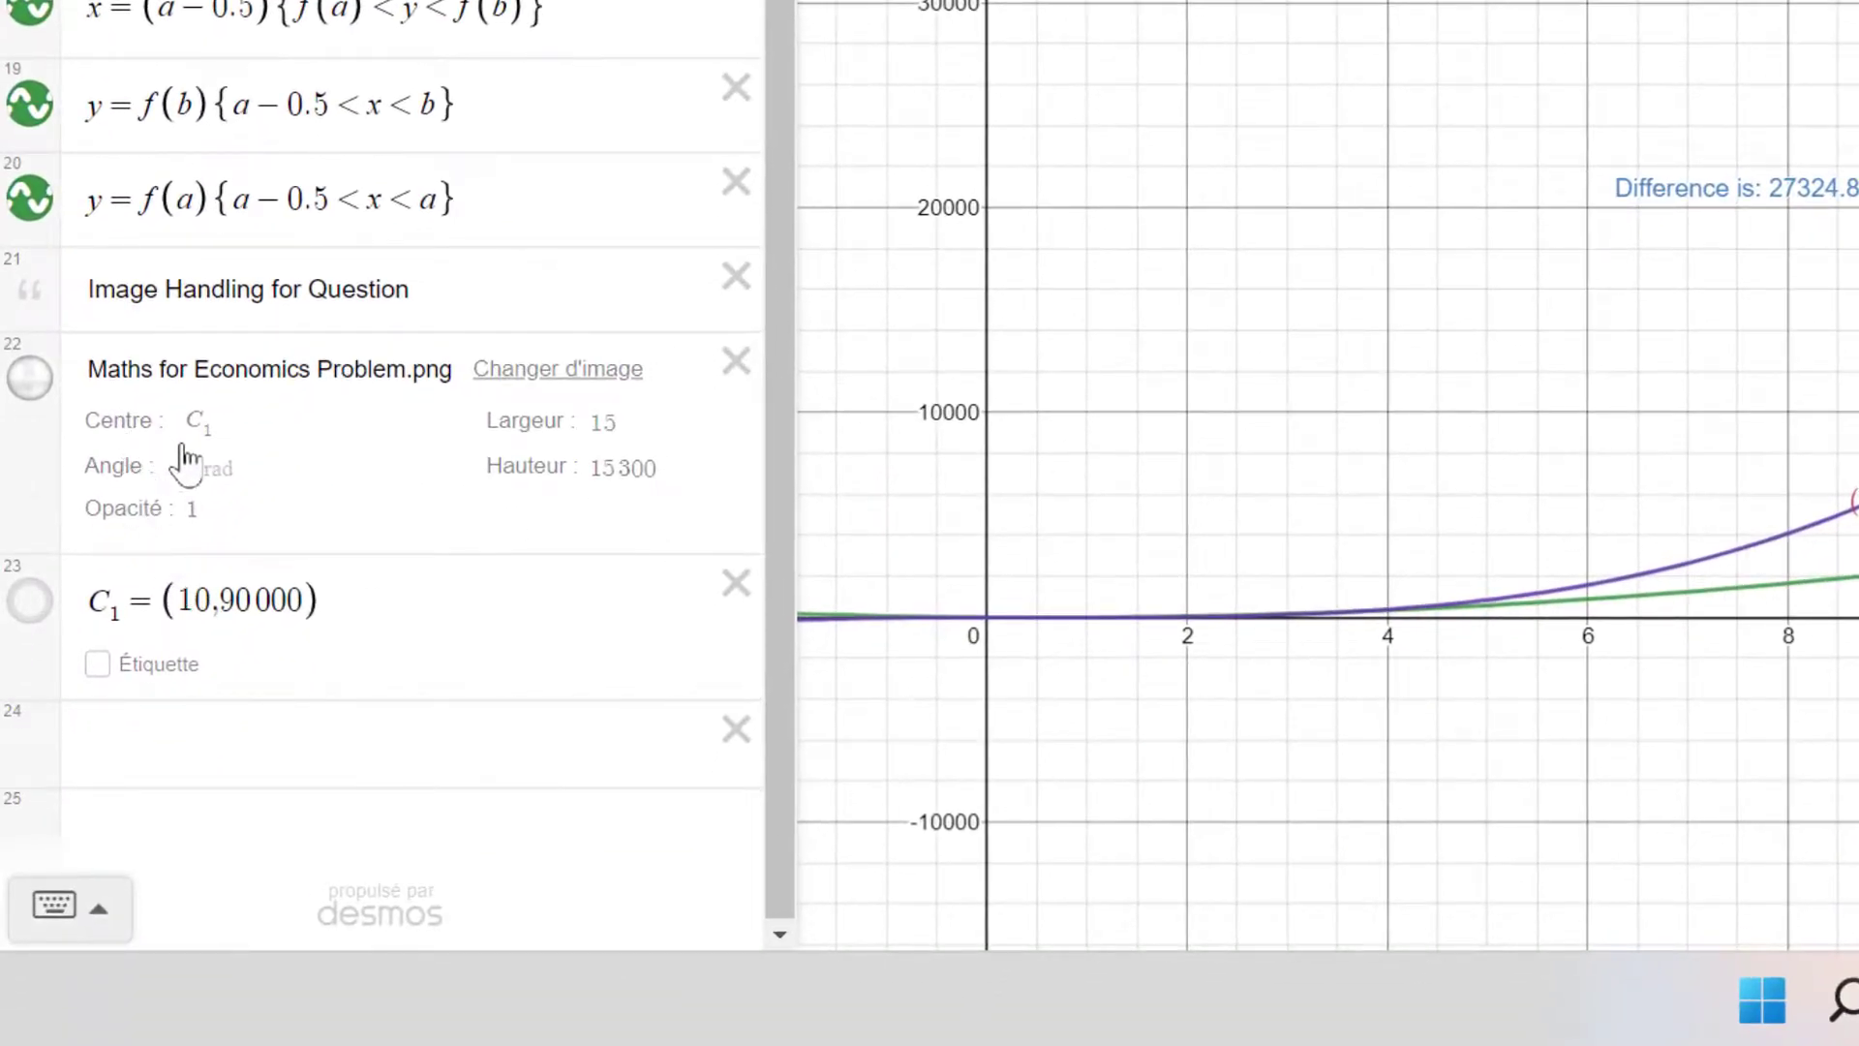
Step: Examine the centre, angle, opacity, width and height properties of the image Maths for Economics Problem.png
{"action": "left_click", "coordinate": [187, 463]}
{"action": "mouse_move", "coordinate": [244, 496]}
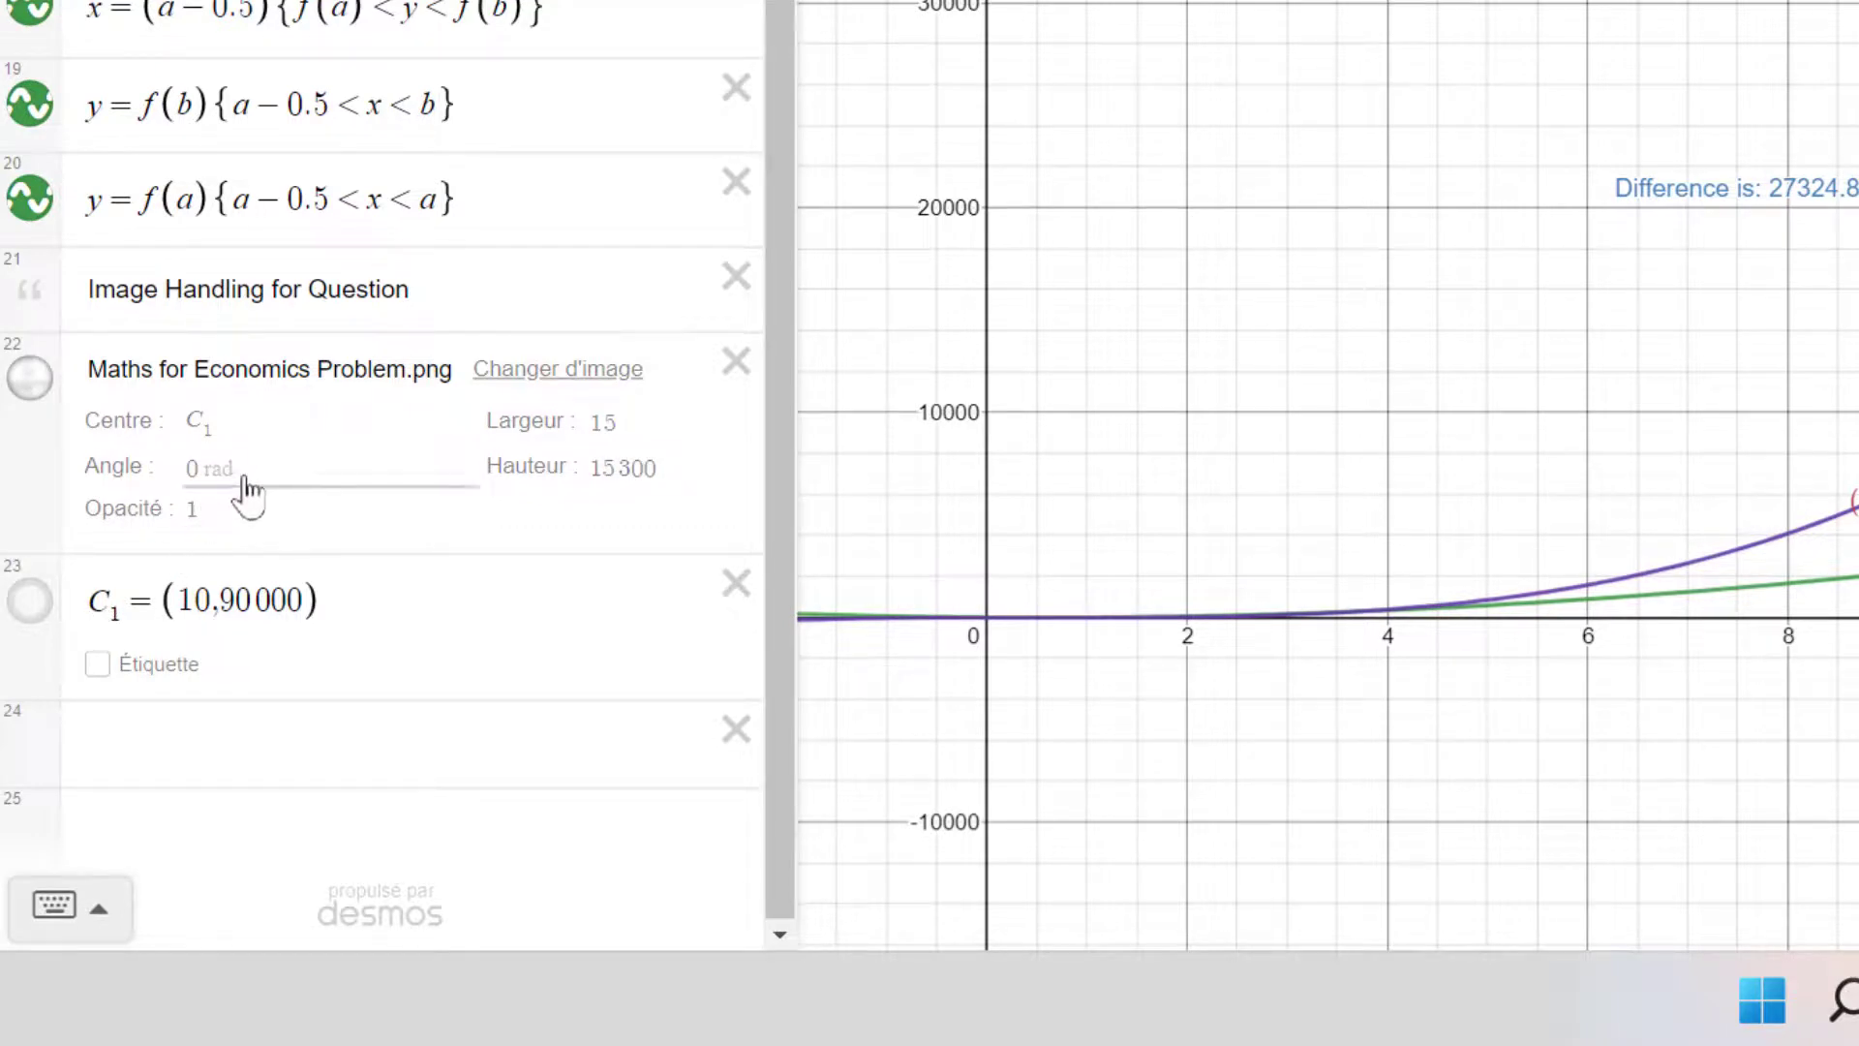
{"action": "mouse_move", "coordinate": [224, 545]}
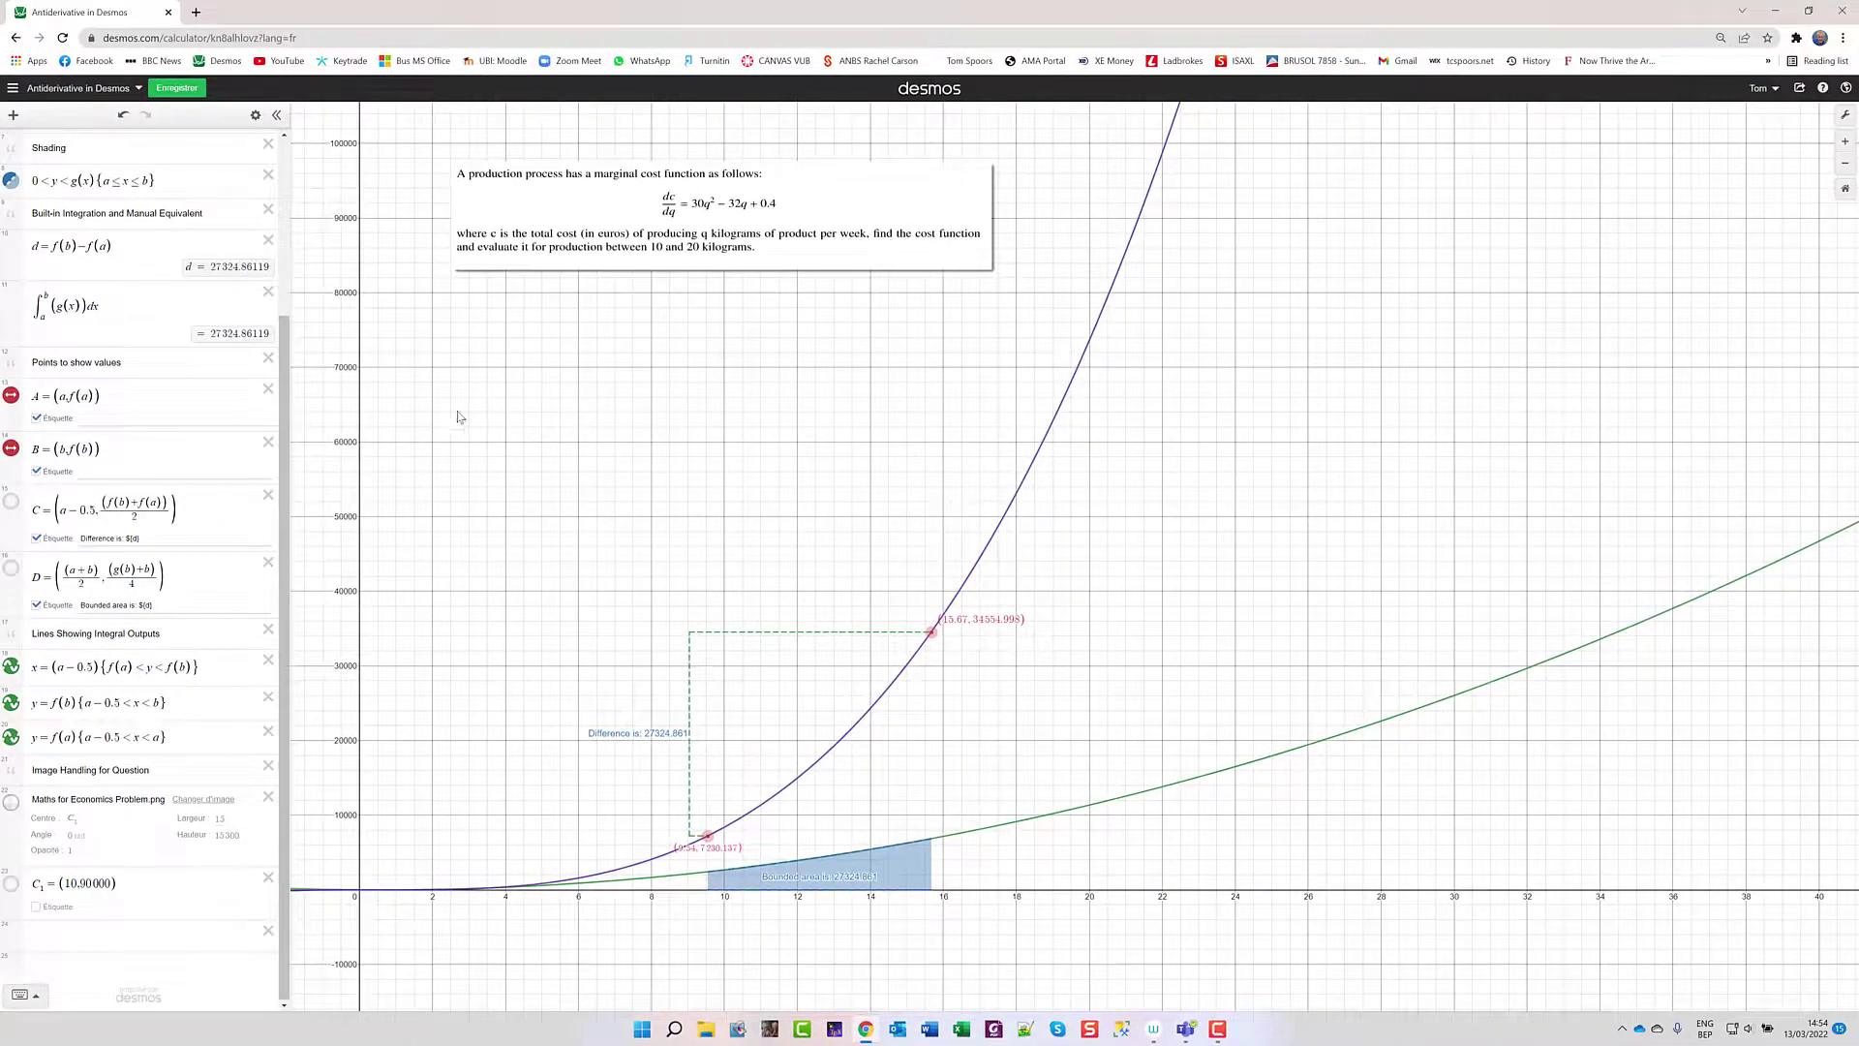
{"action": "left_click", "coordinate": [503, 175]}
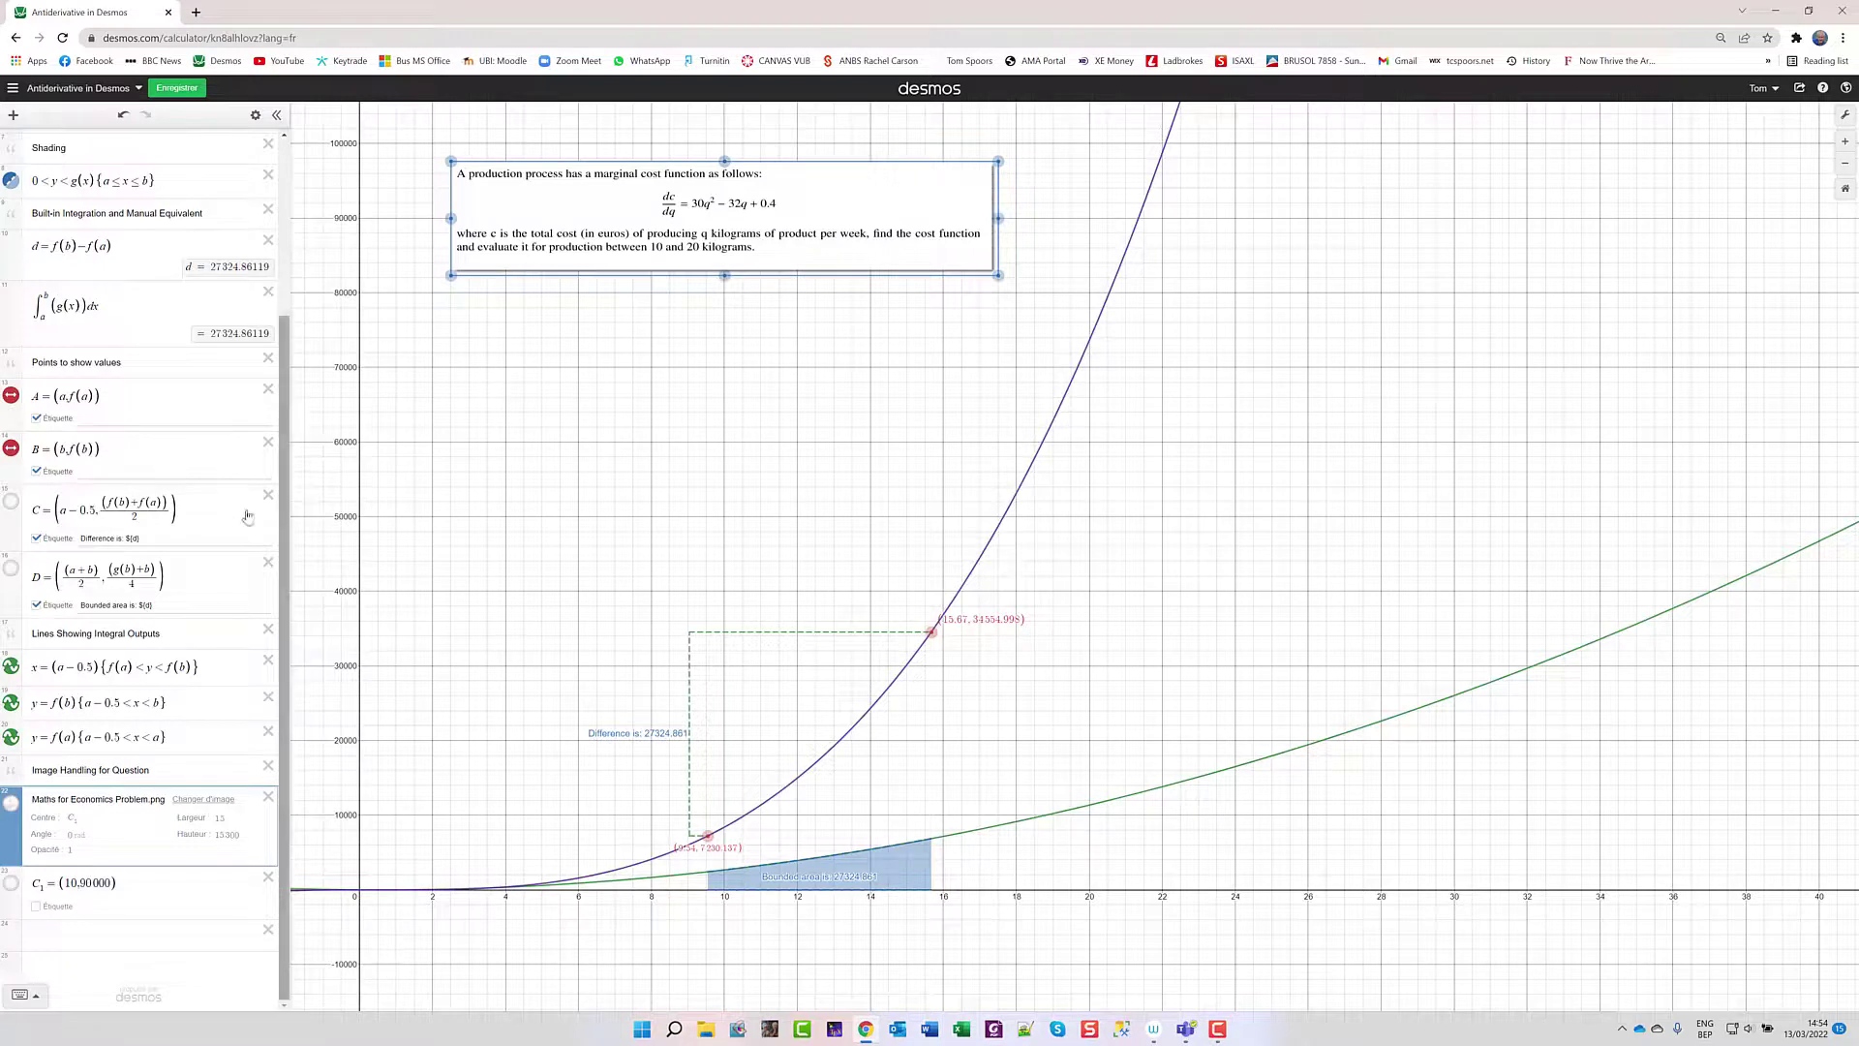
{"action": "left_click", "coordinate": [233, 834]}
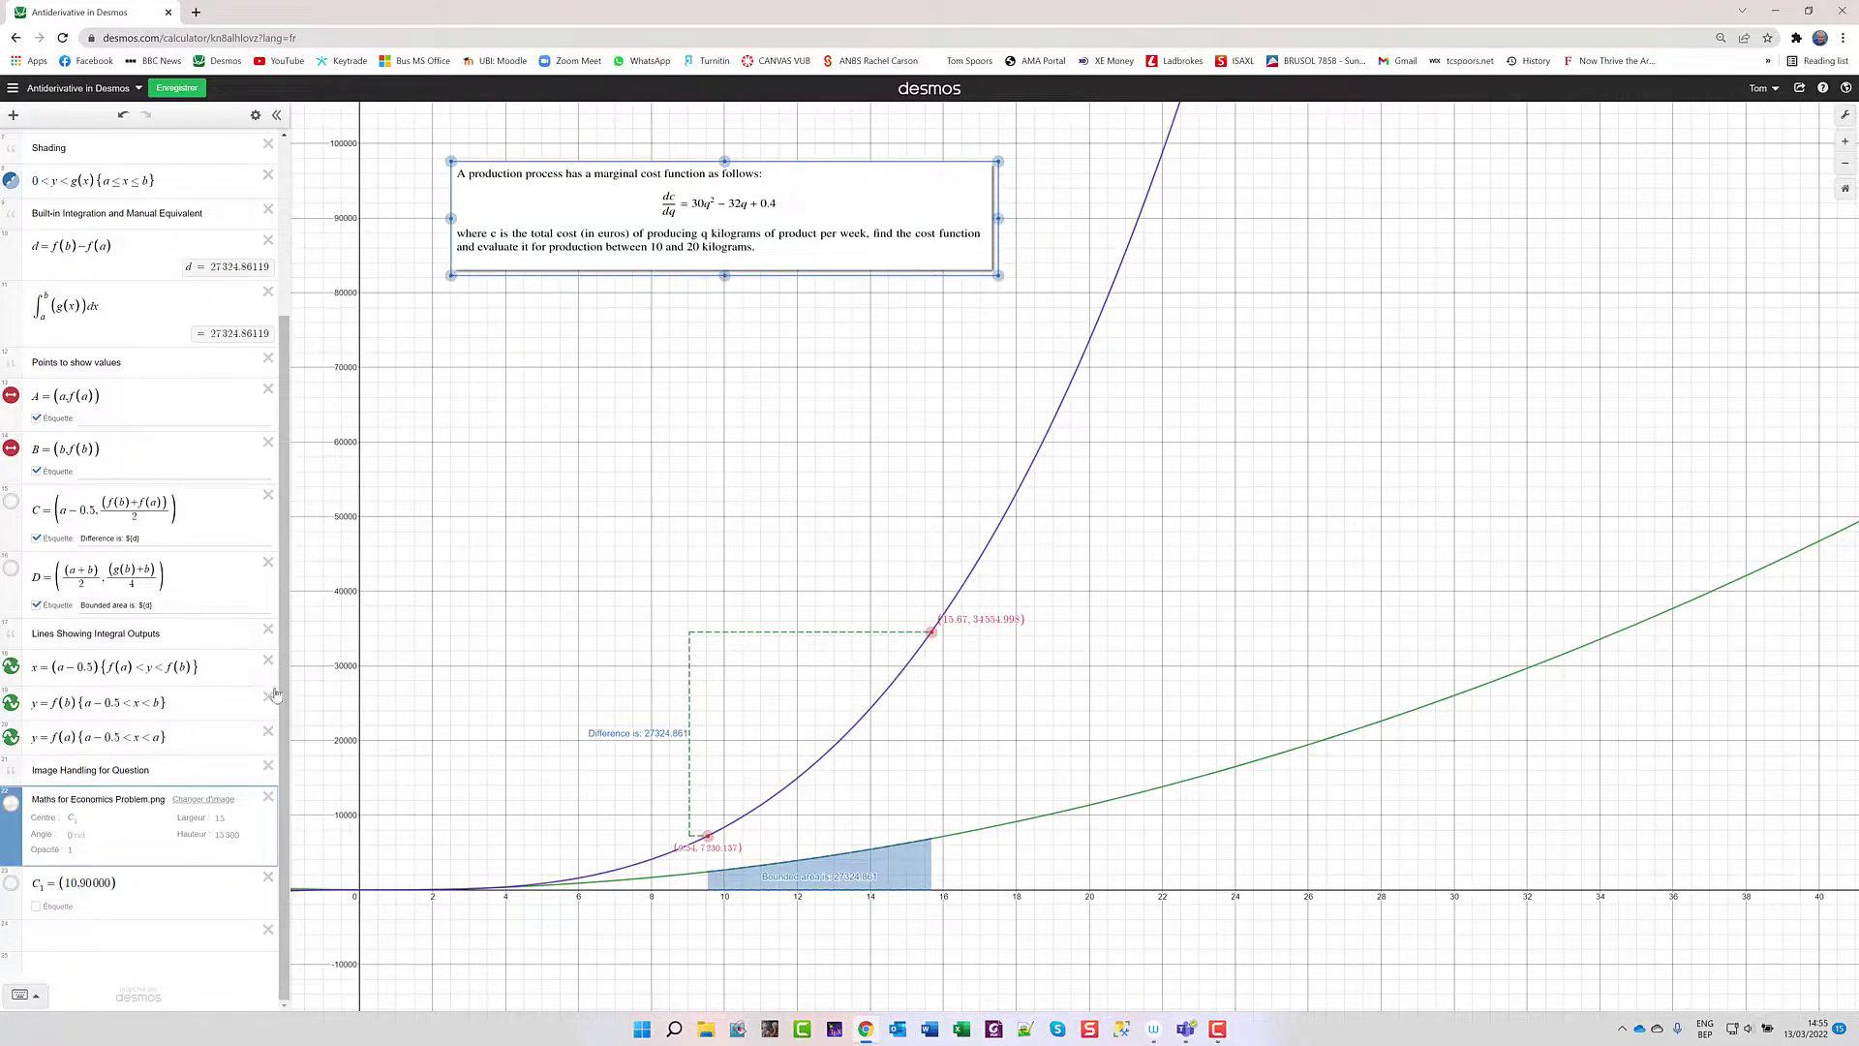
Step: Change the image's centre point C₁ to (12, 90000)
{"action": "left_click", "coordinate": [75, 879]}
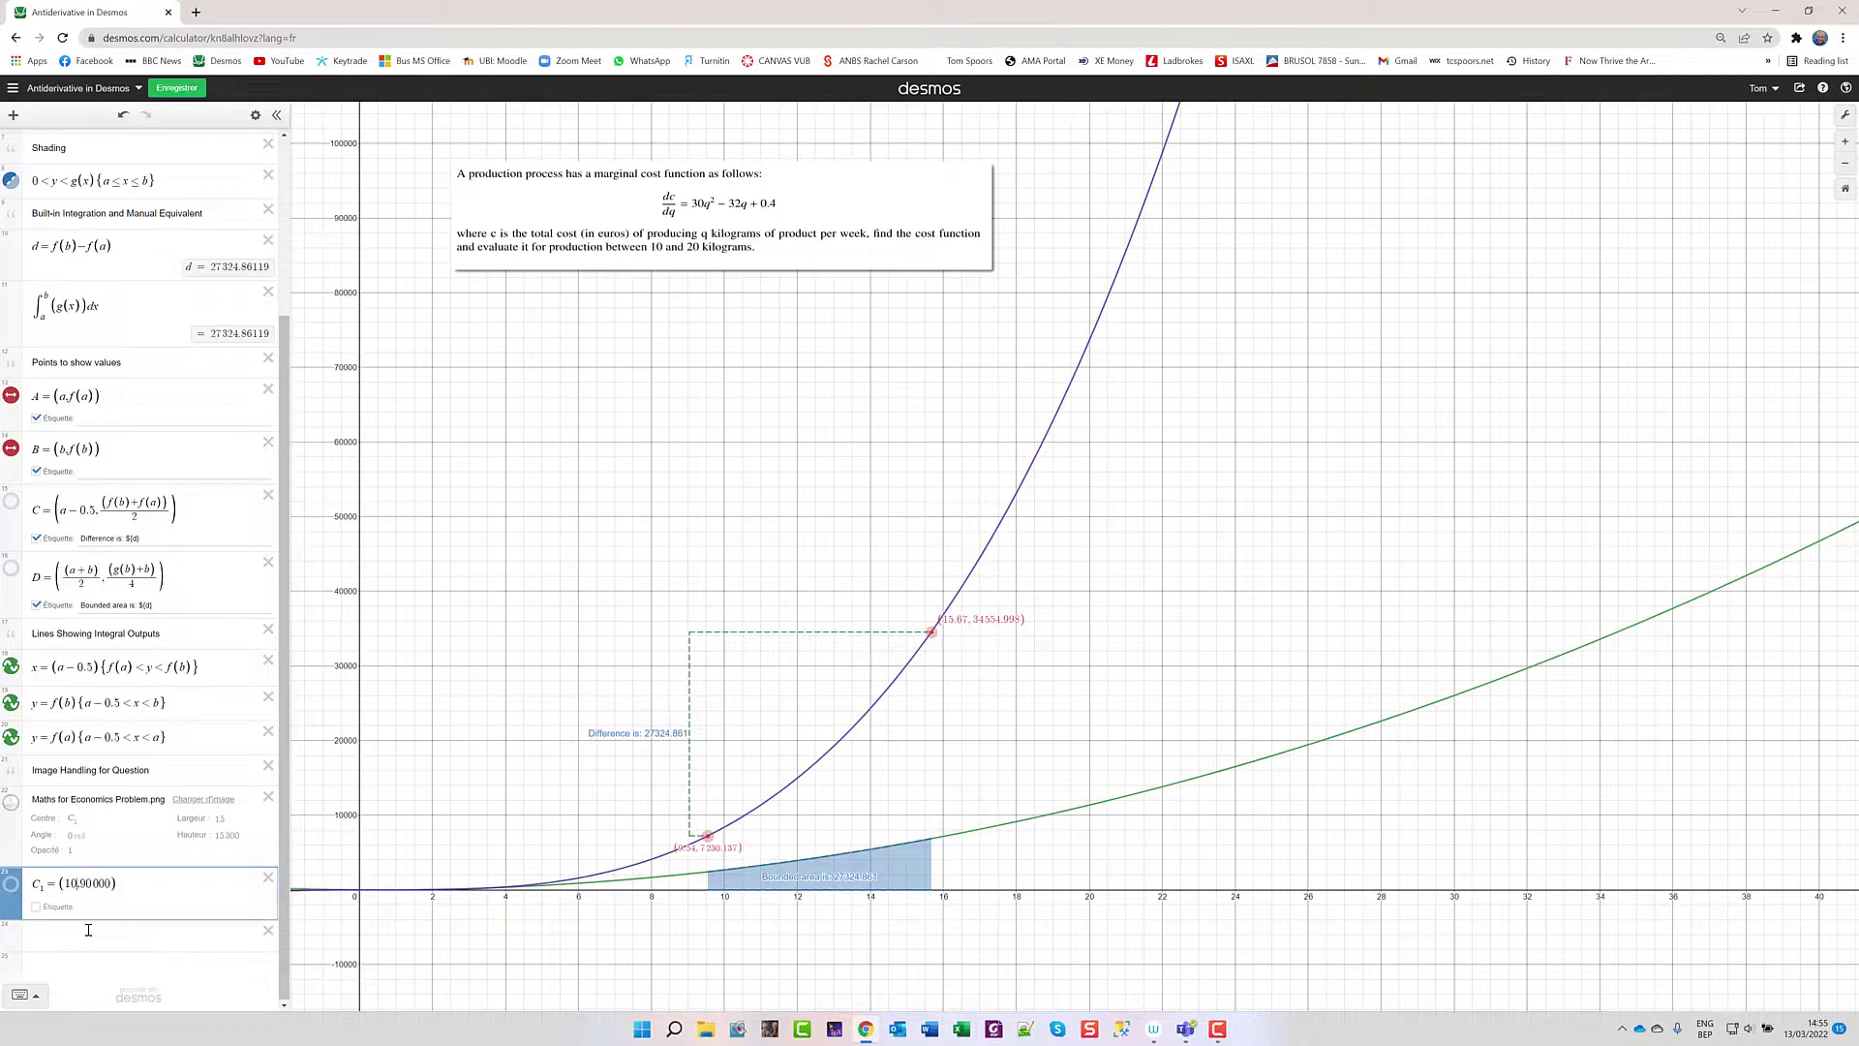
{"action": "key", "text": "BackSpace"}
{"action": "type", "text": "2"}
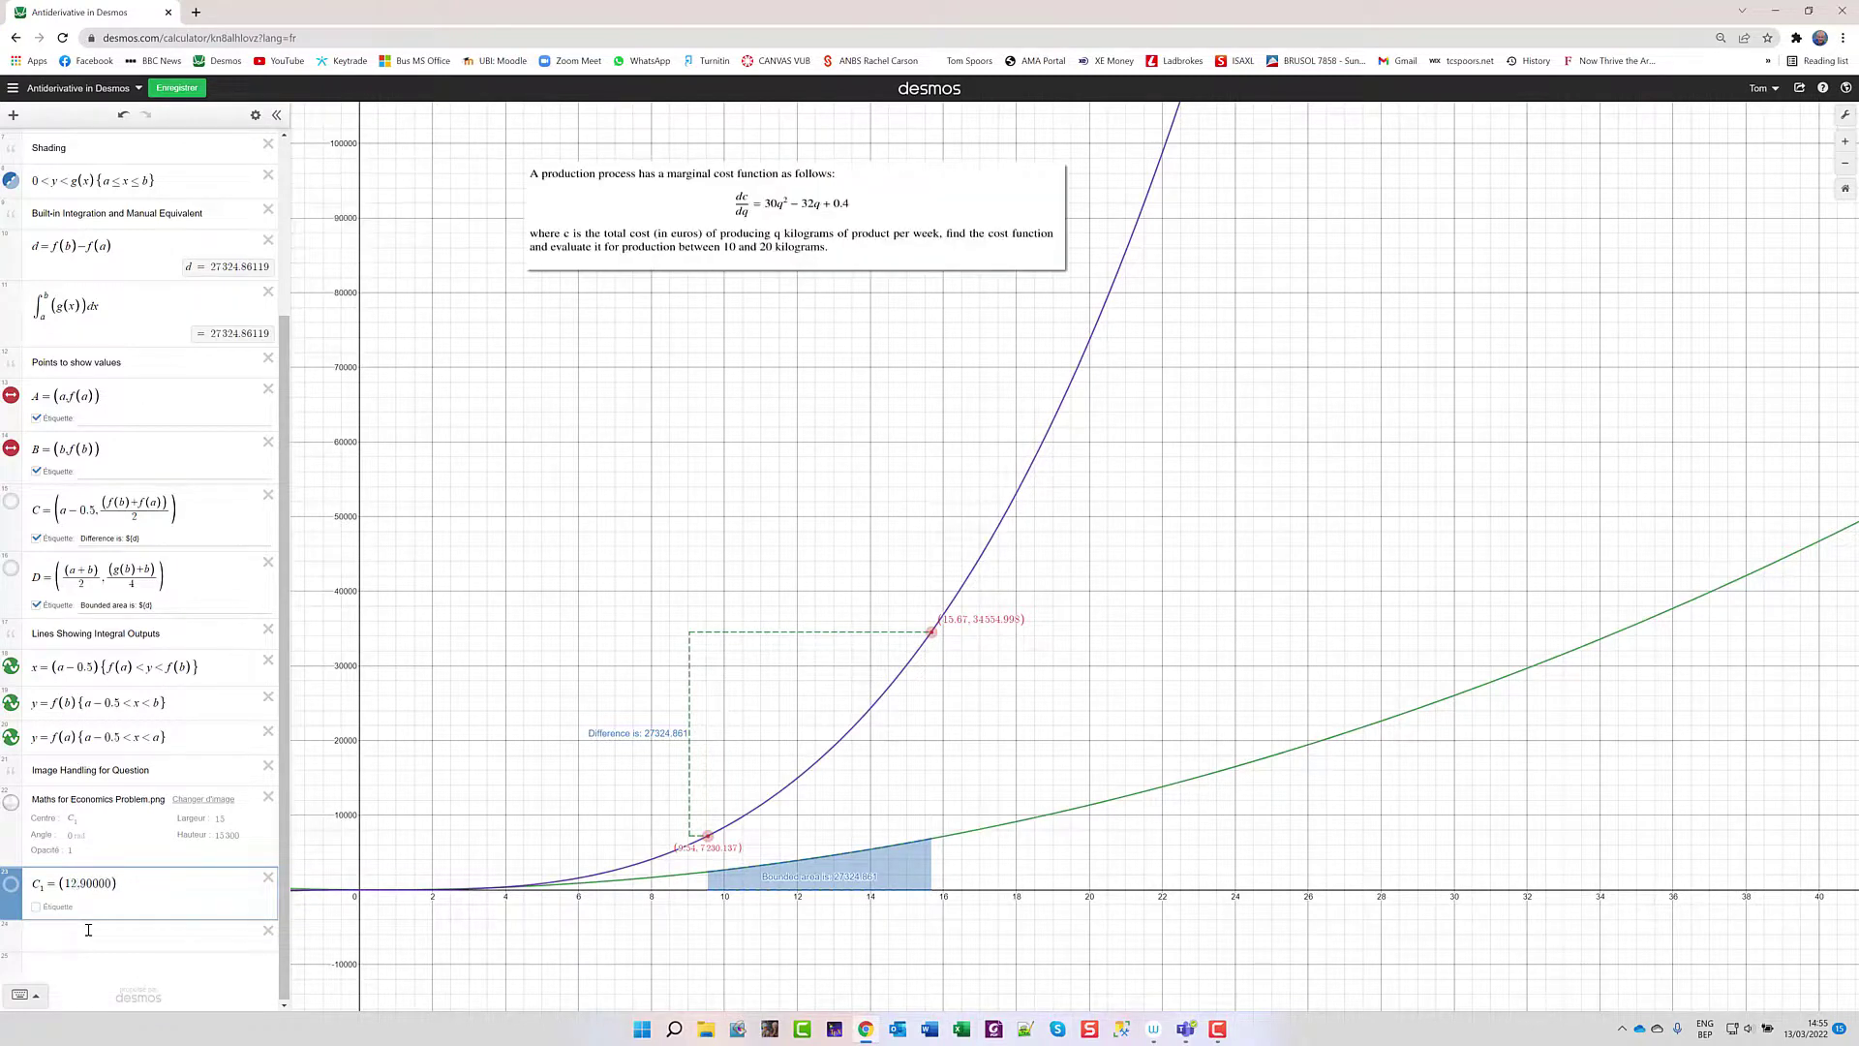